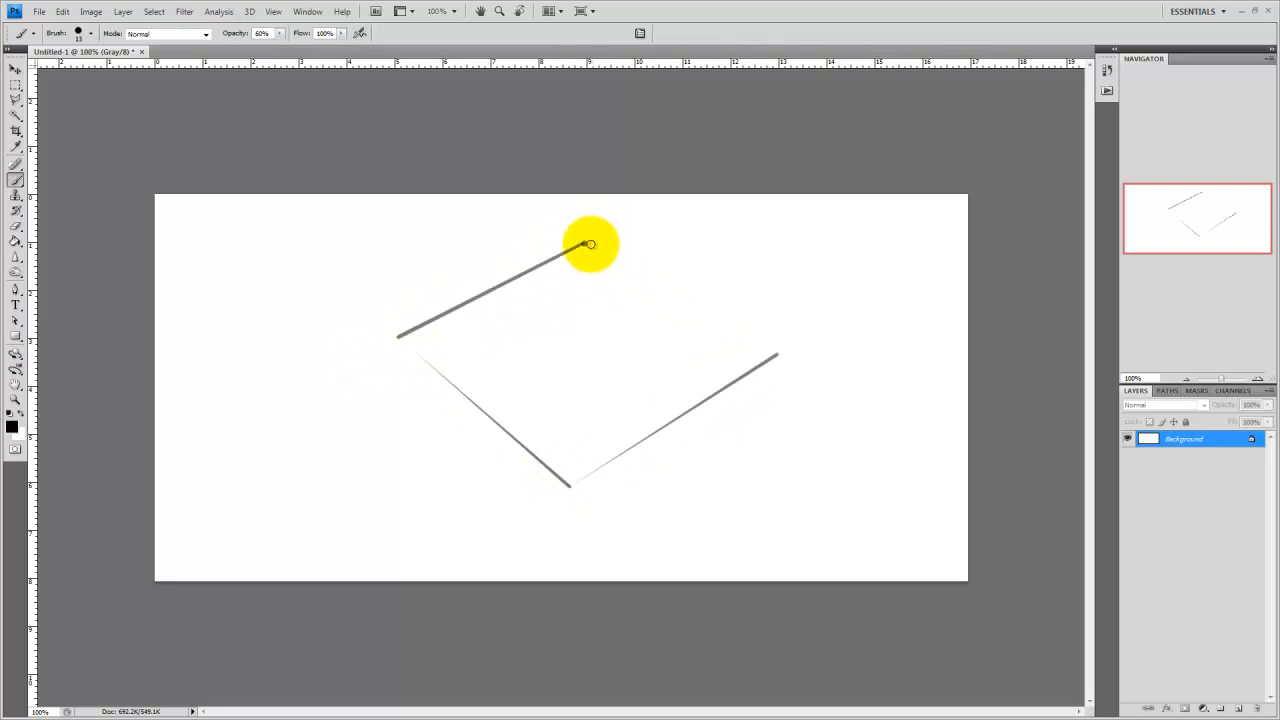
Step: Complete the large diamond outline and draw a smaller diamond inside it with straight brush lines
shift+click(586, 242)
click(522, 346)
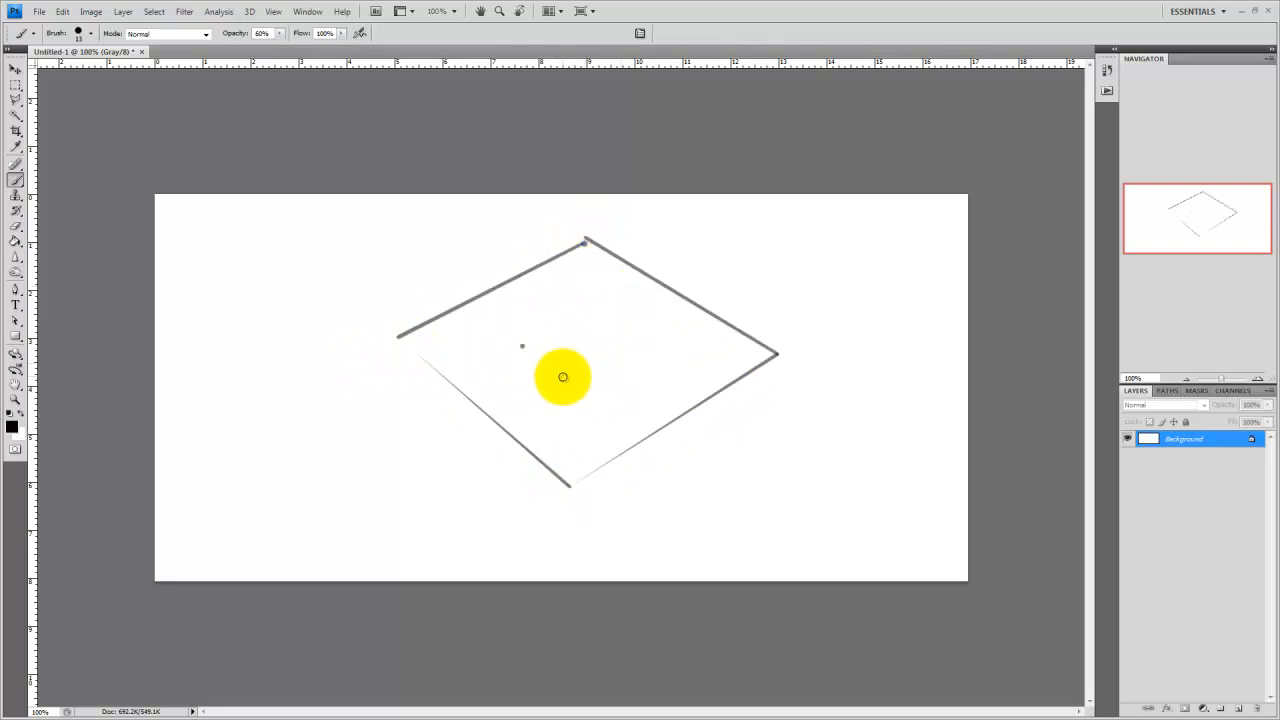
shift+click(571, 379)
shift+click(627, 345)
shift+click(587, 314)
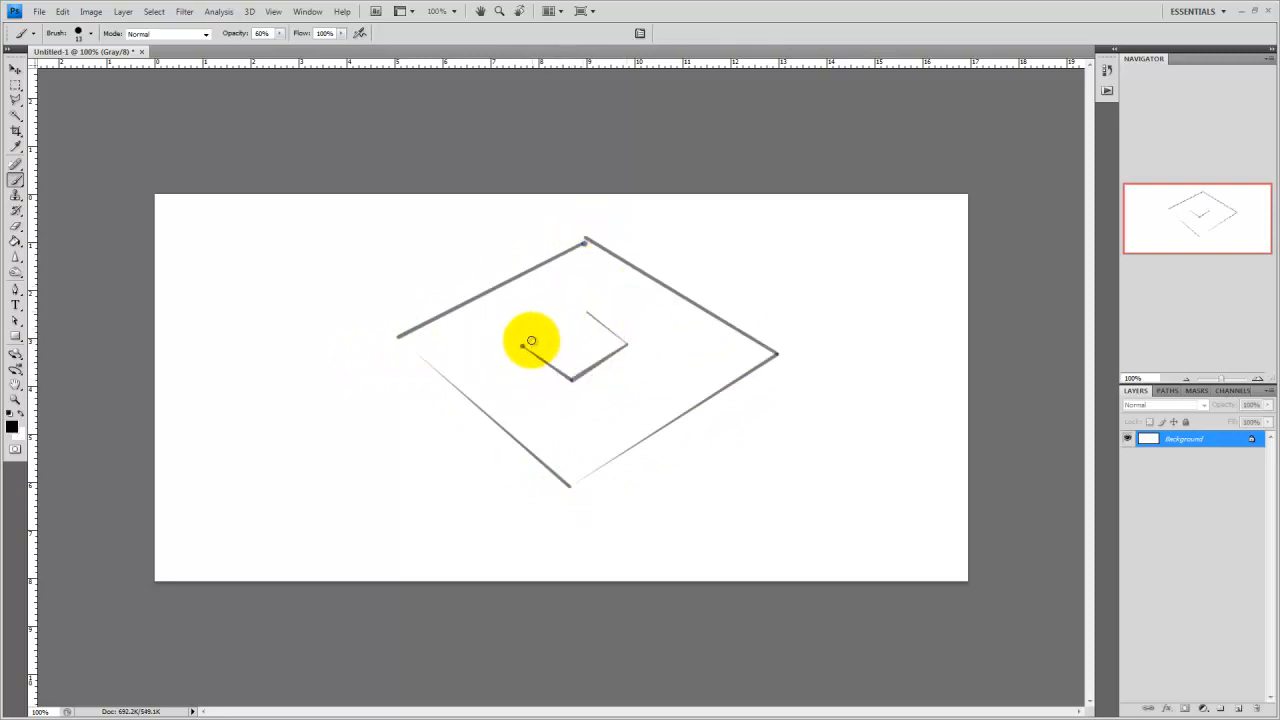
shift+click(522, 346)
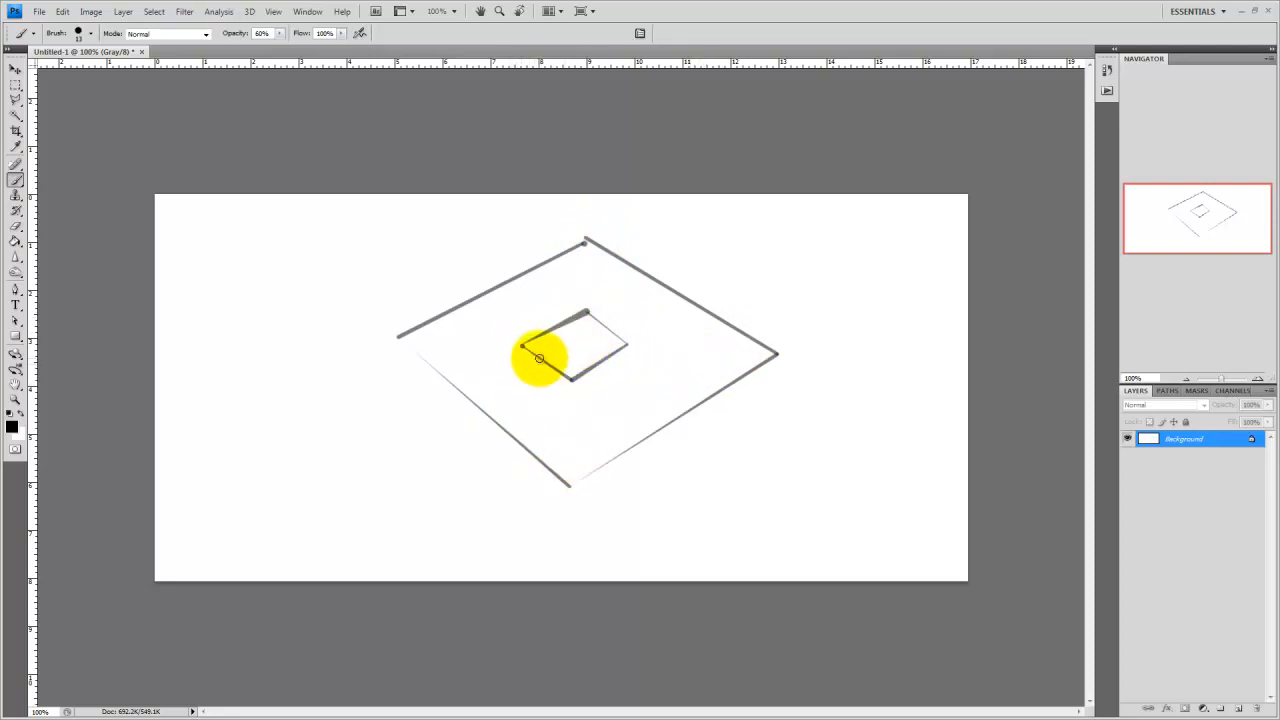
Step: Brush in the vertical edges and top outline that turn the inner diamond into a perspective box
shift+drag(522, 346, 522, 288)
mouse_move(572, 378)
shift+mouse_down()
mouse_move(572, 318)
mouse_move(627, 288)
mouse_move(574, 317)
mouse_move(522, 288)
mouse_move(577, 259)
mouse_move(627, 288)
shift+mouse_up()
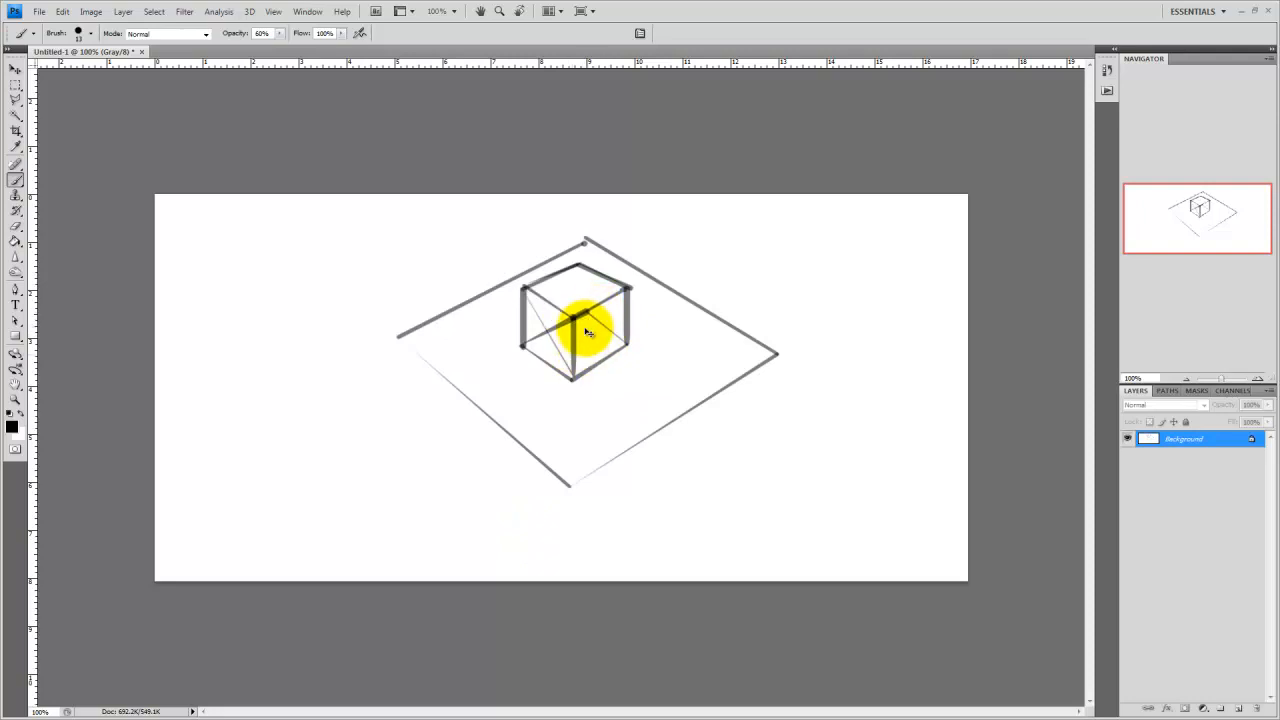
Step: Draw a small window-like rectangle on the box's right face with straight brush lines
drag(586, 325, 585, 352)
drag(611, 340, 603, 315)
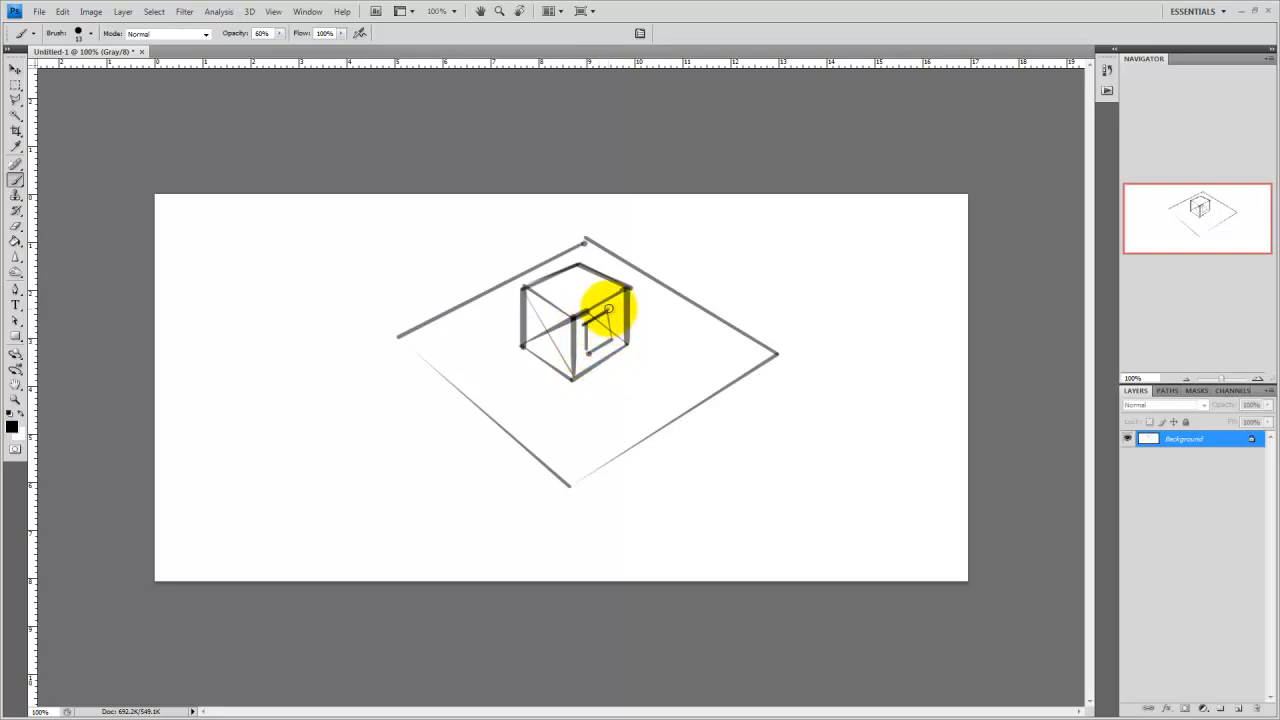
shift+click(611, 338)
Step: Draw three receding depth lines outward from the corners of the small rectangle on the box's right face
click(586, 324)
shift+click(638, 350)
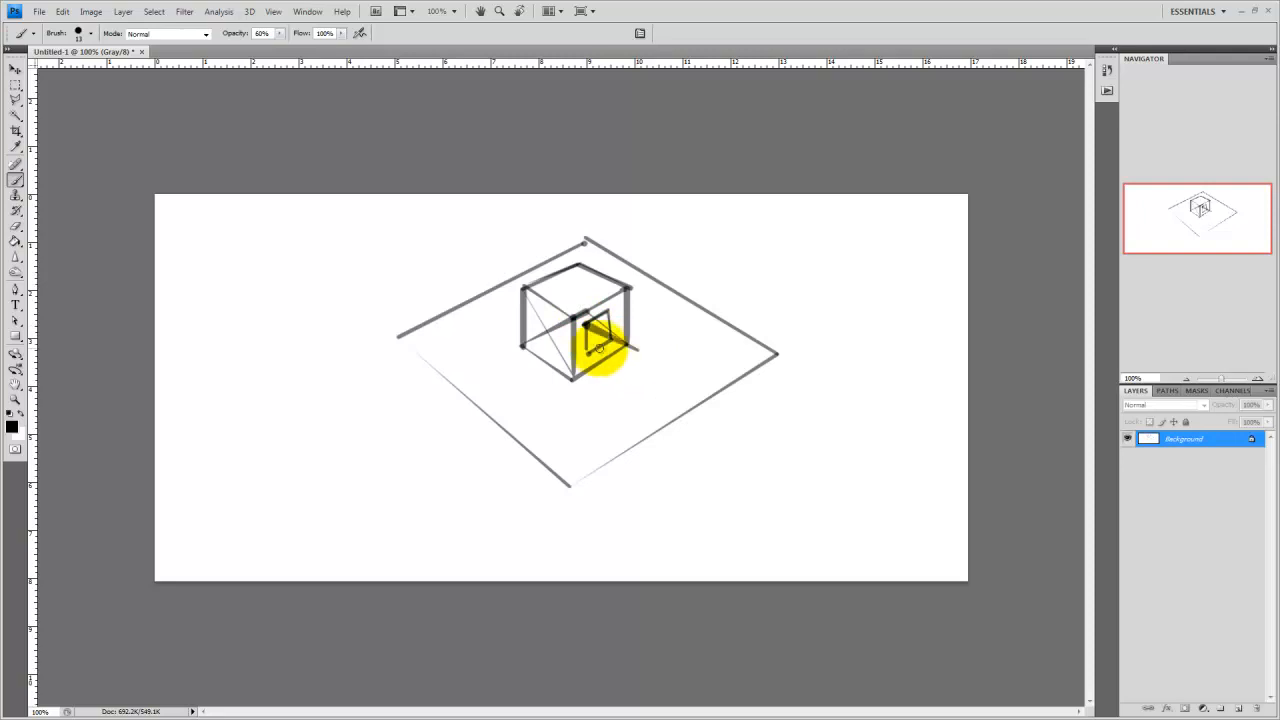
click(589, 352)
shift+click(628, 366)
click(608, 312)
shift+click(648, 334)
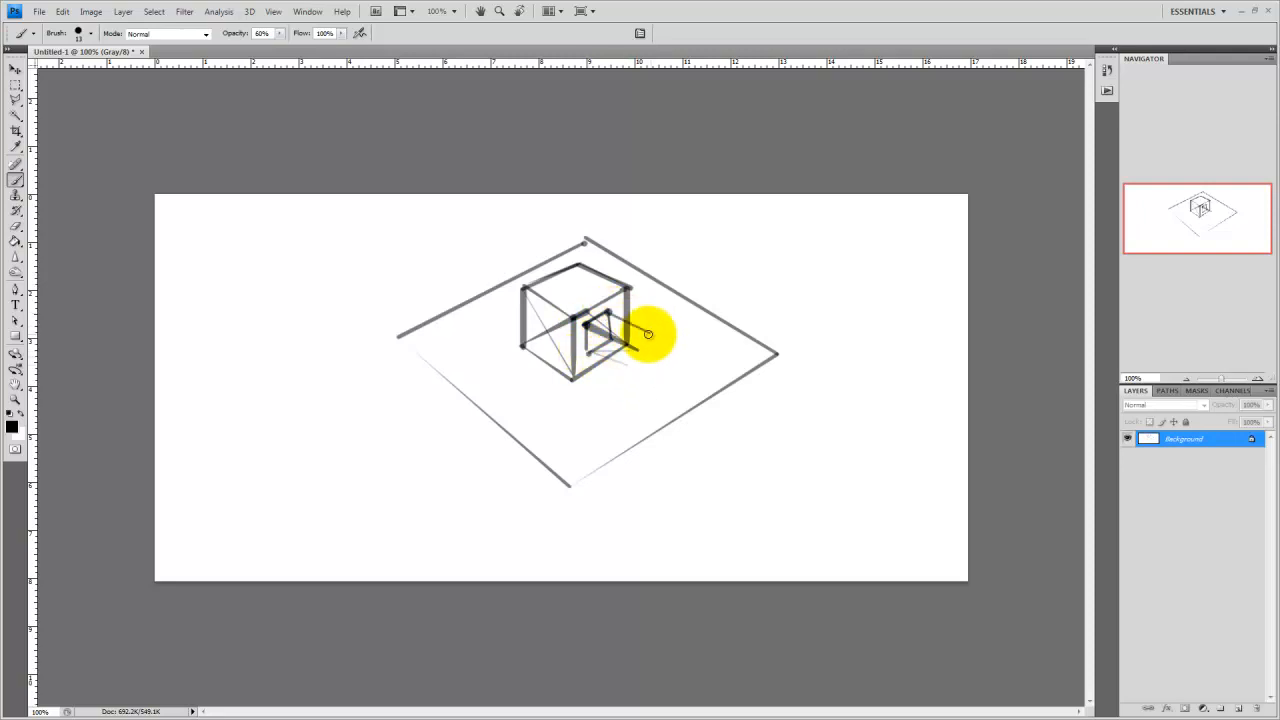
Step: Join the outer ends of the depth lines to close the front face of the projecting block
click(636, 350)
shift+click(653, 337)
click(635, 350)
shift+click(634, 370)
shift+click(661, 356)
shift+click(652, 338)
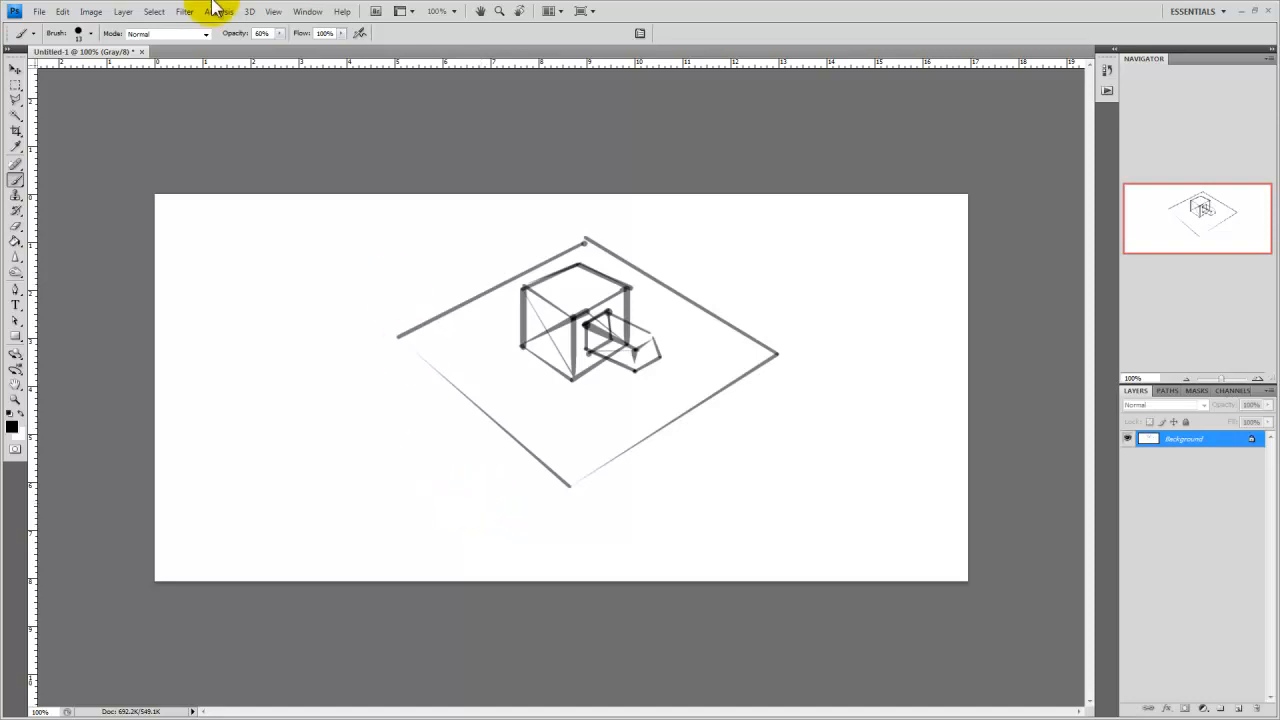
Step: Quit Photoshop without saving the changes to Untitled-1
click(1268, 11)
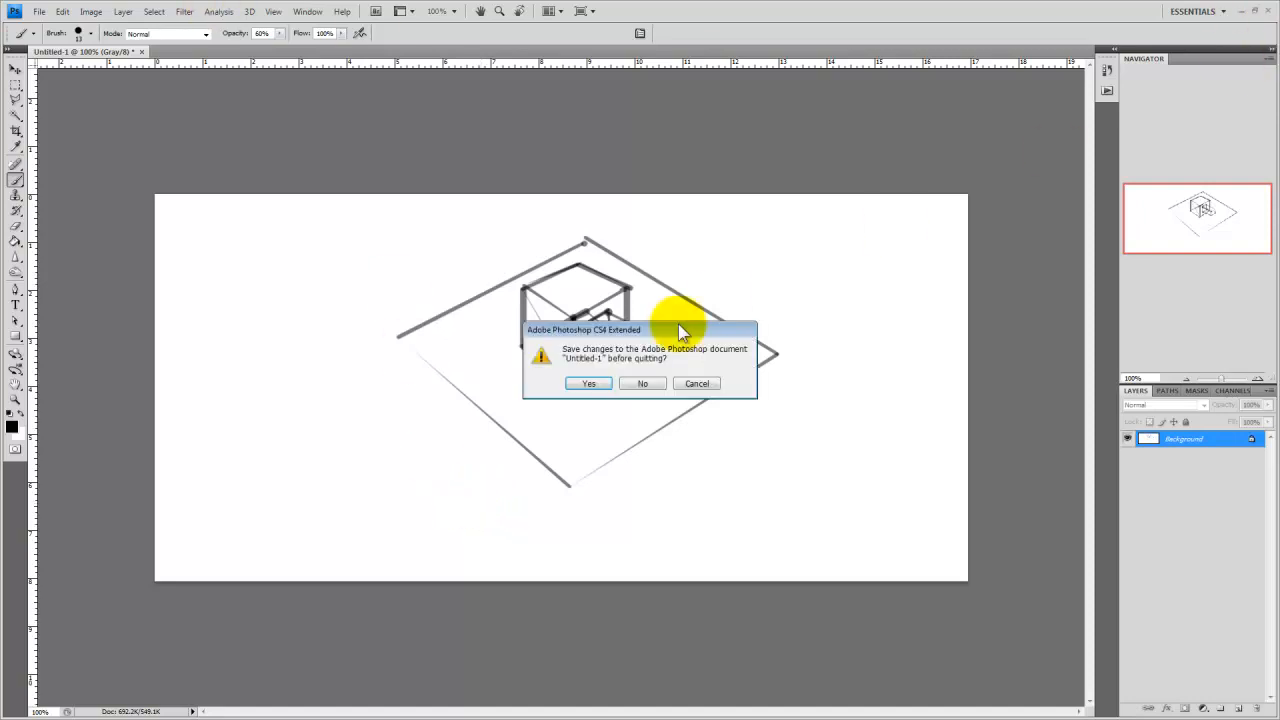
click(643, 380)
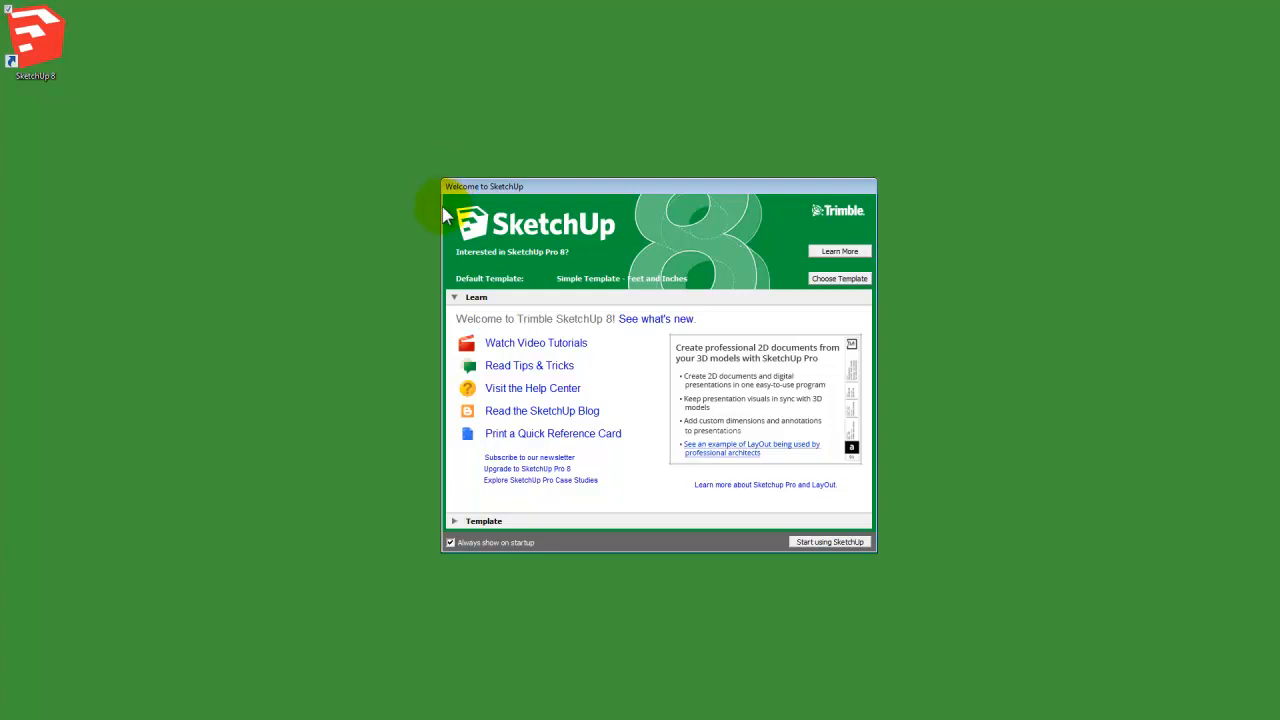
Step: From the SketchUp welcome window, open the video tutorials, review the New to SketchUp list and close the browser
click(522, 343)
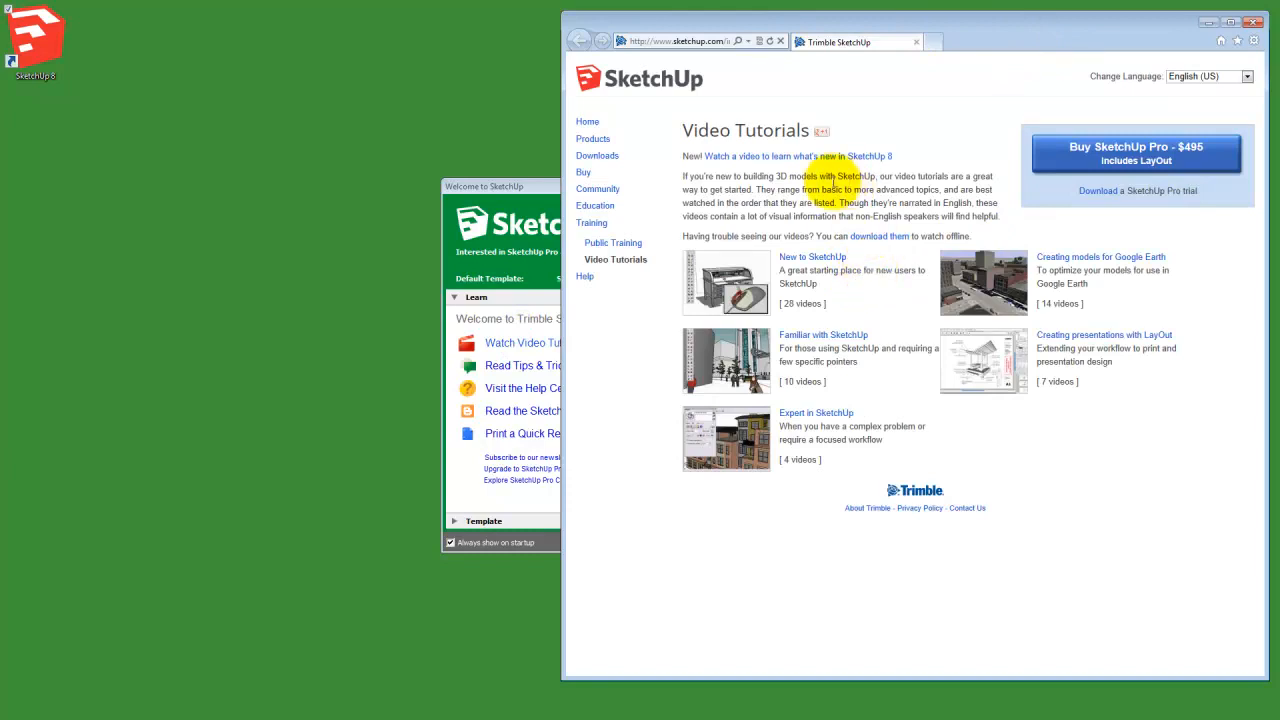
click(800, 260)
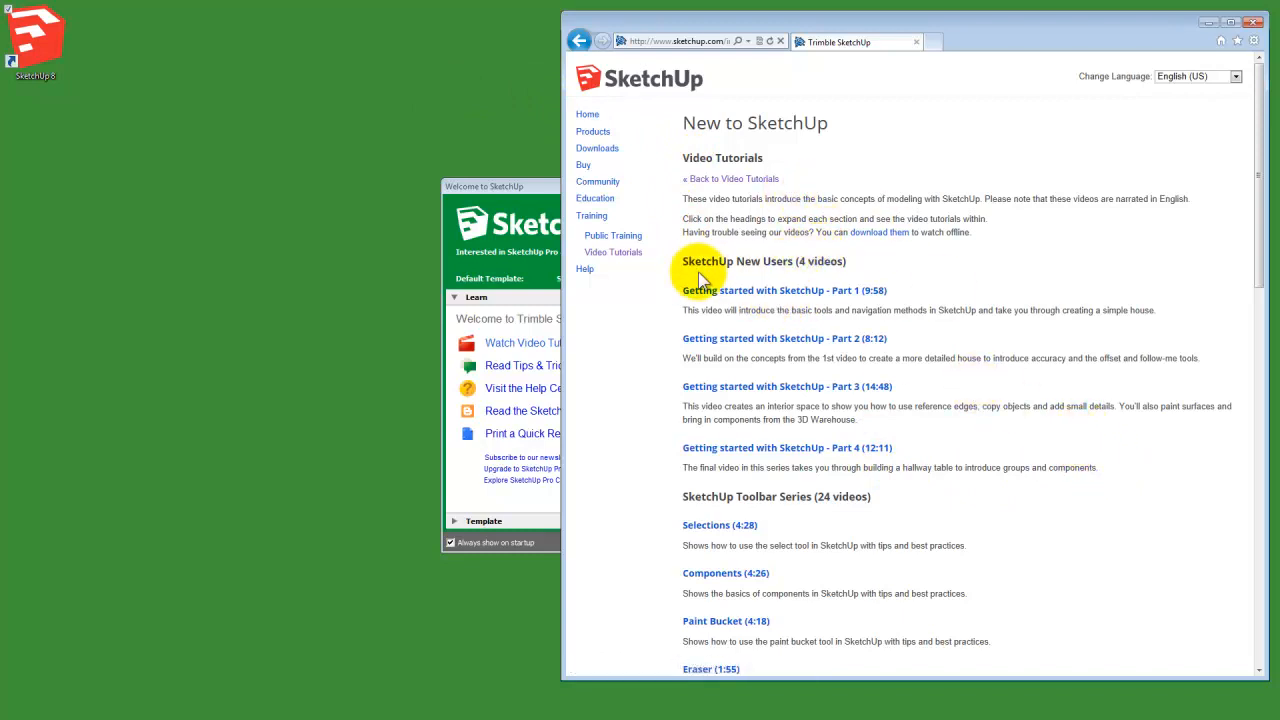
double_click(1110, 469)
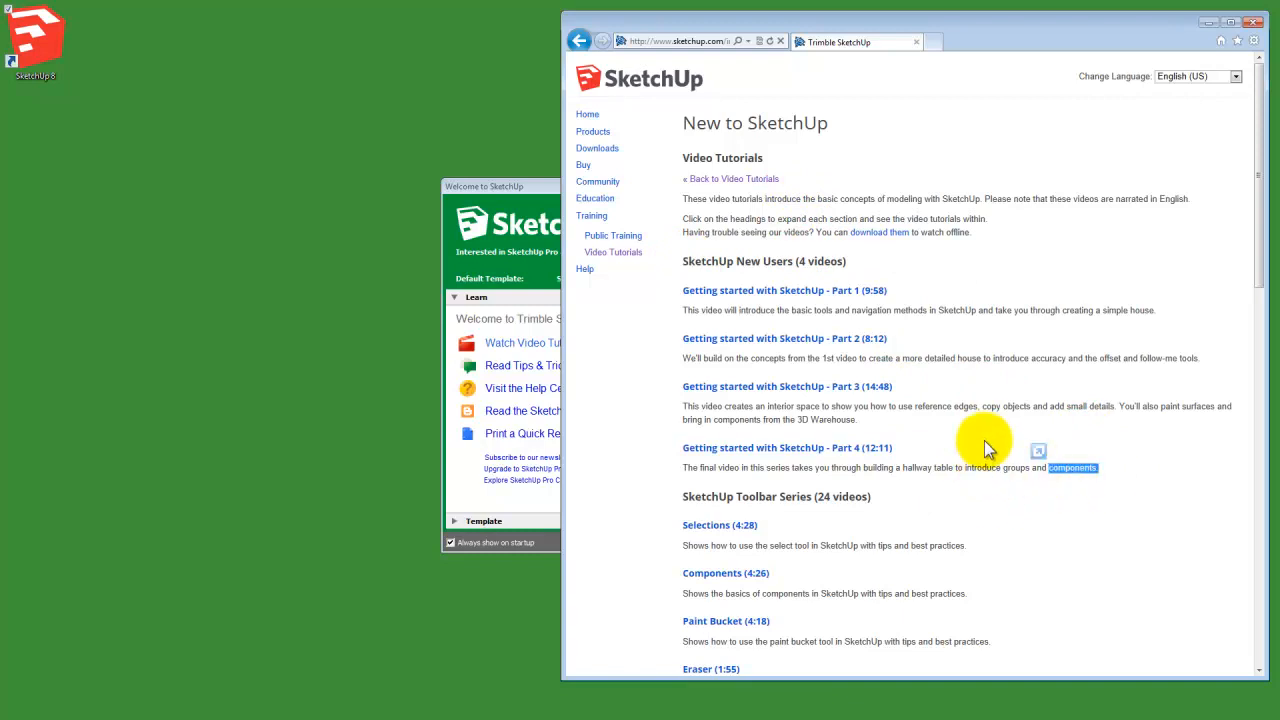
click(755, 214)
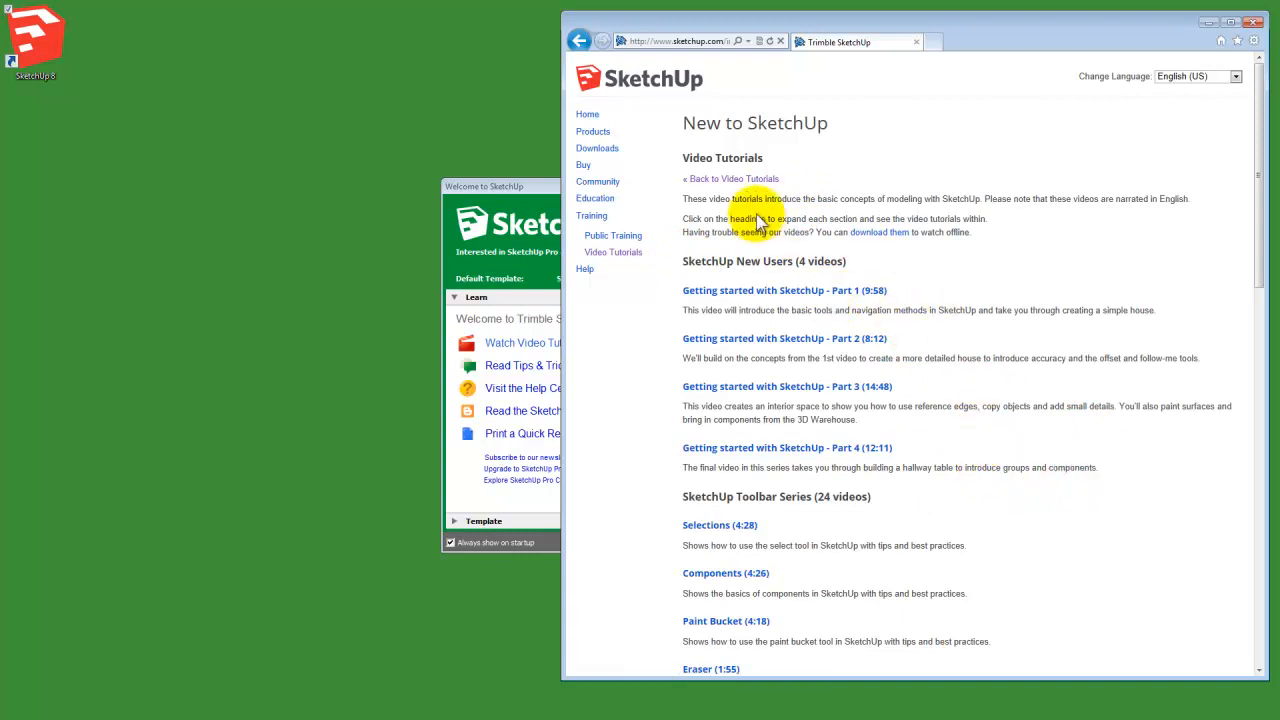
click(1252, 24)
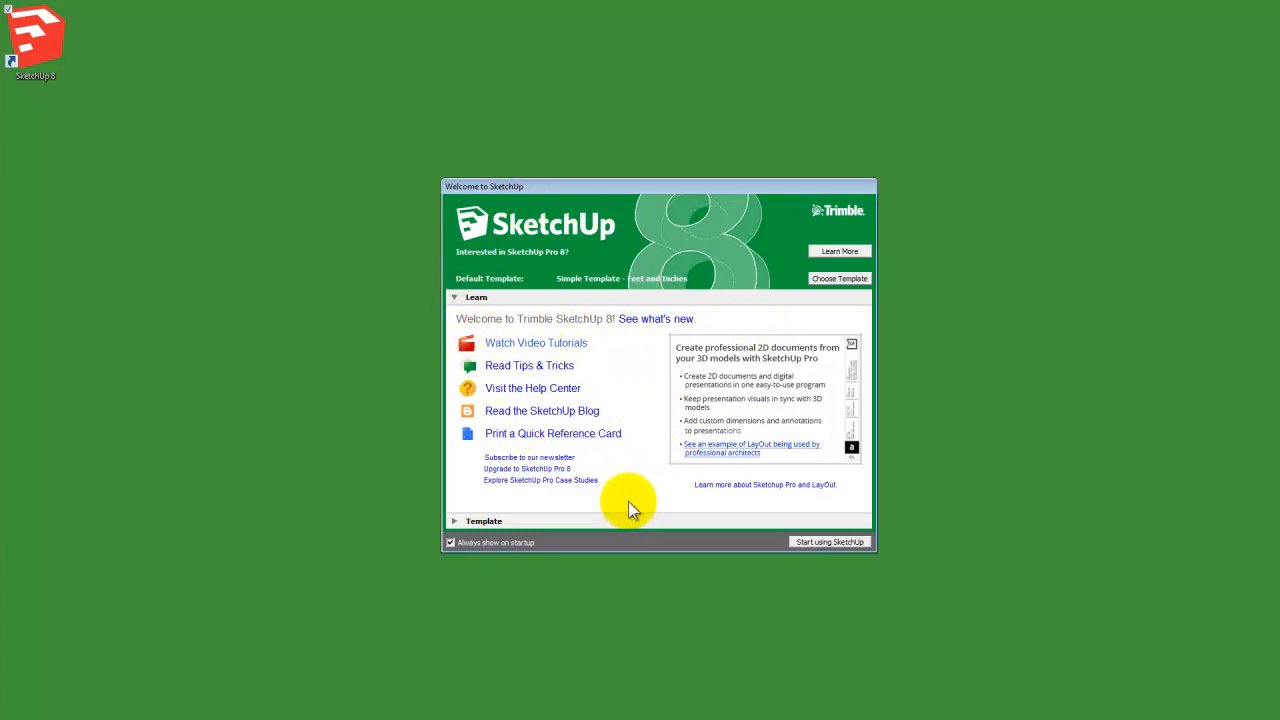
Step: Show the template list and compare the Simple and Architectural Design templates in their imperial and metric versions
click(454, 298)
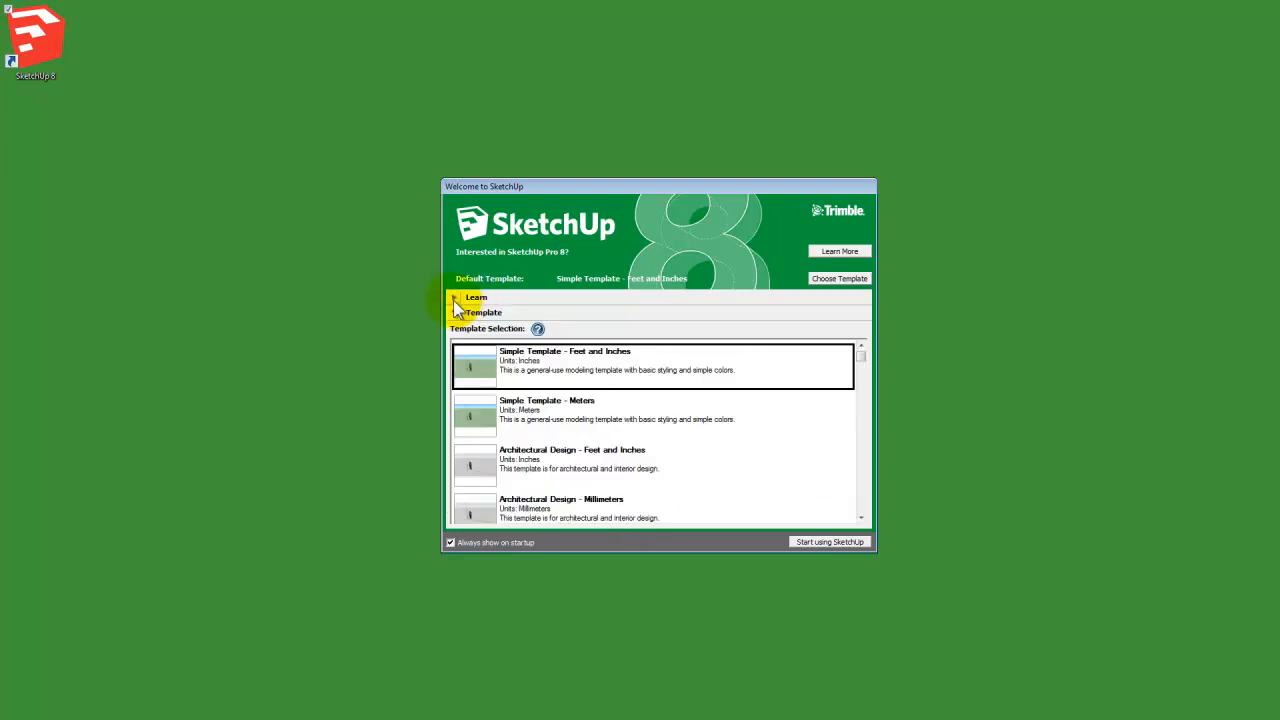
click(663, 425)
click(658, 385)
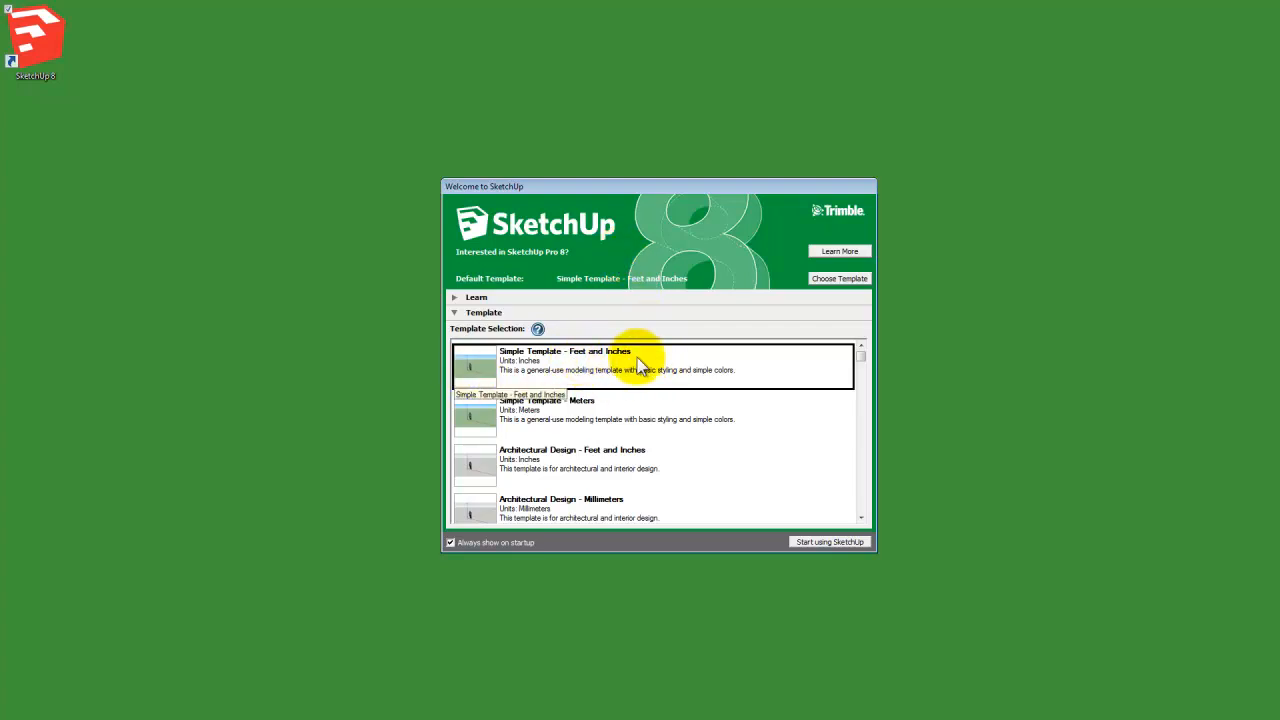
click(578, 425)
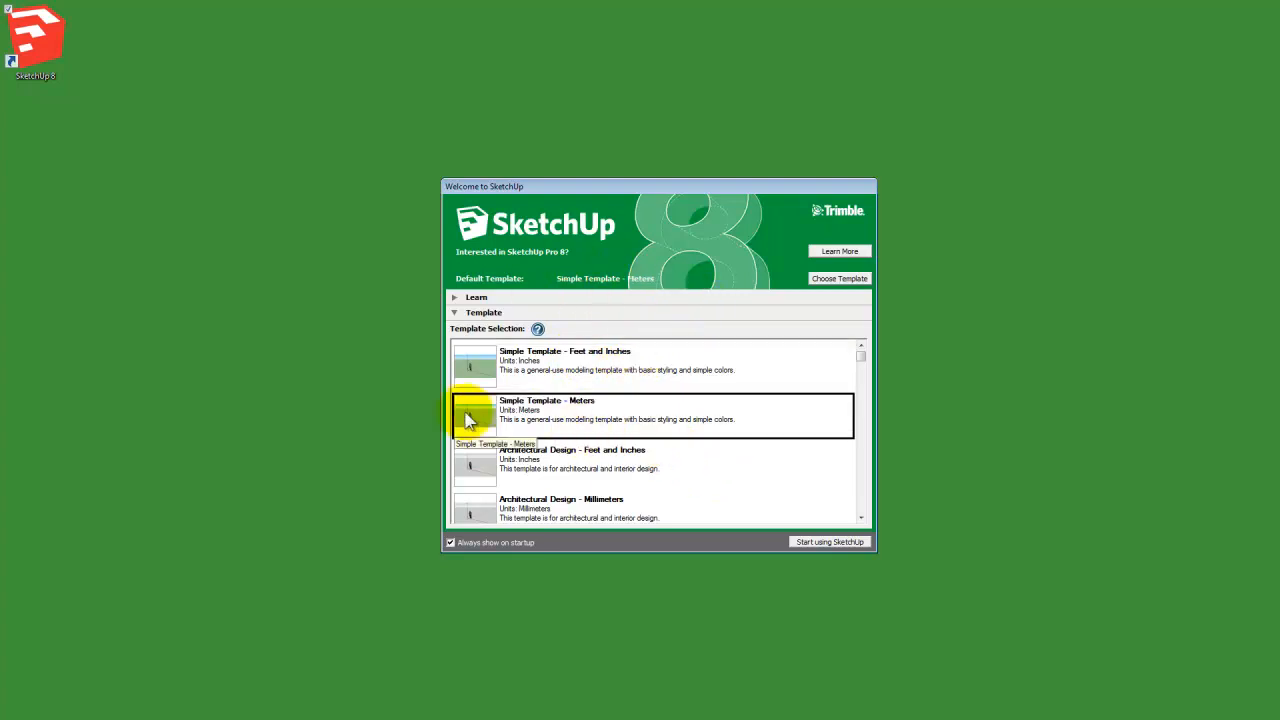
click(608, 370)
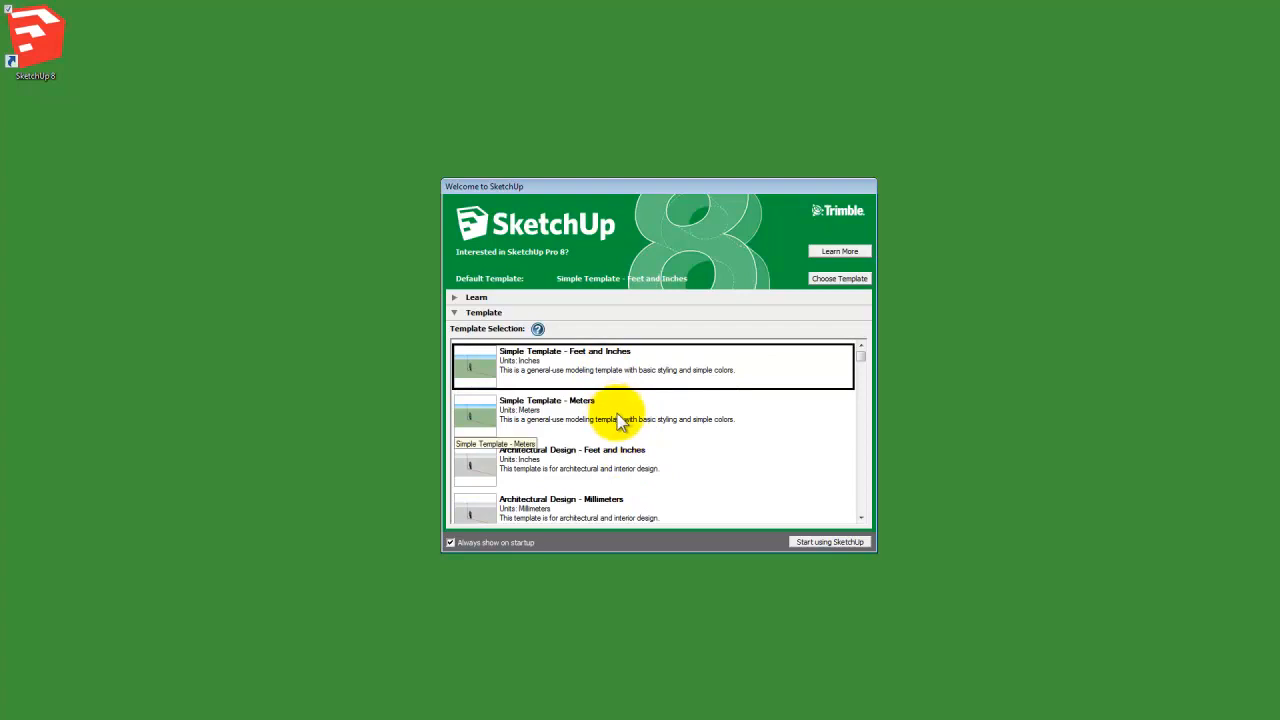
click(617, 417)
click(613, 377)
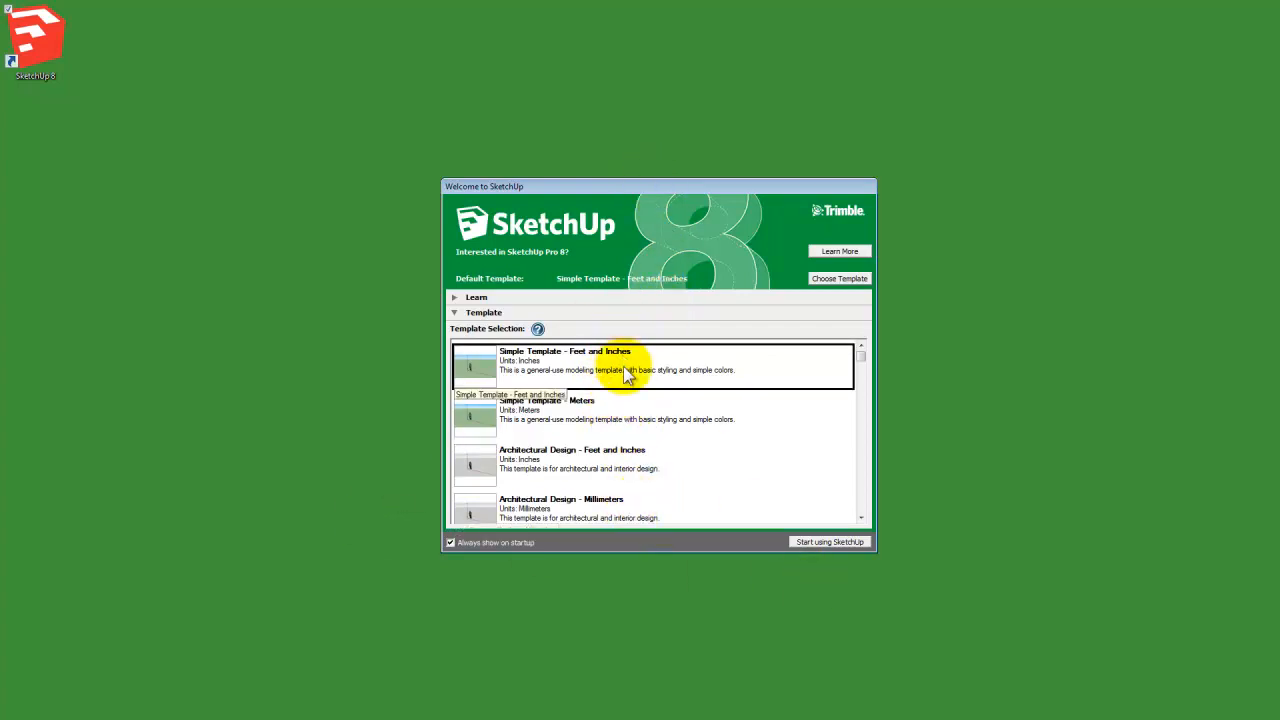
click(606, 405)
click(590, 382)
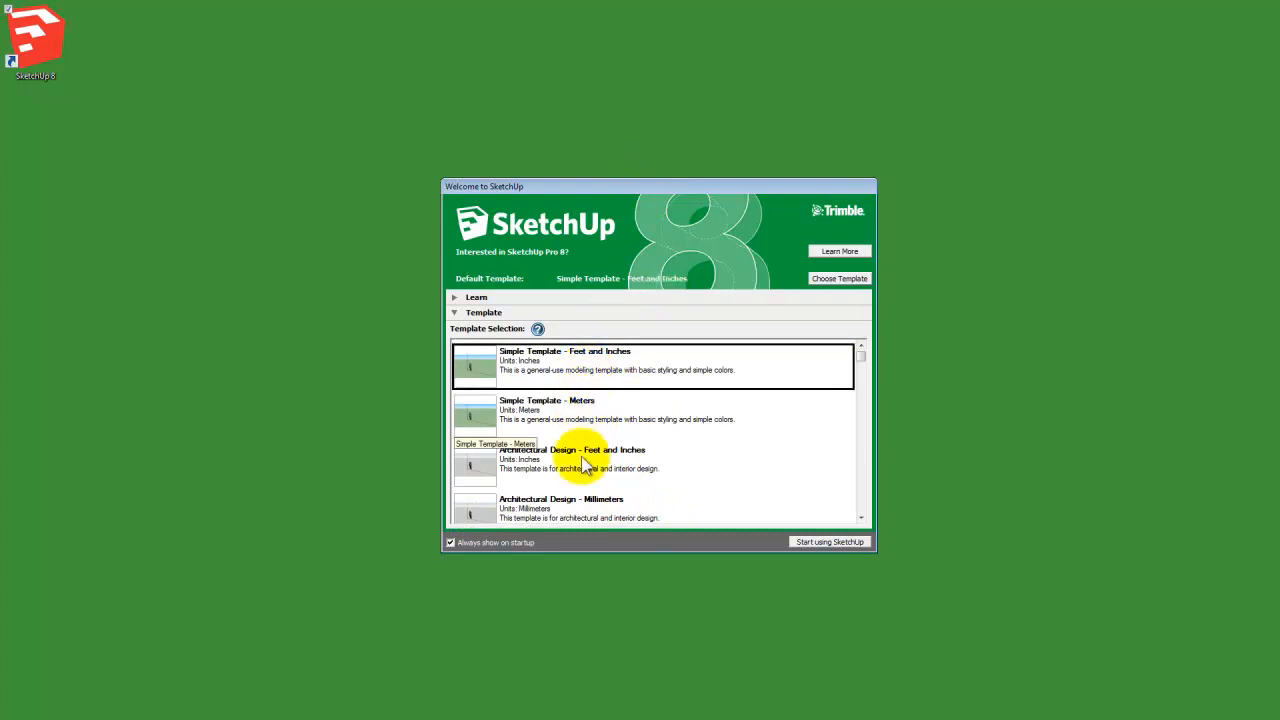
click(597, 508)
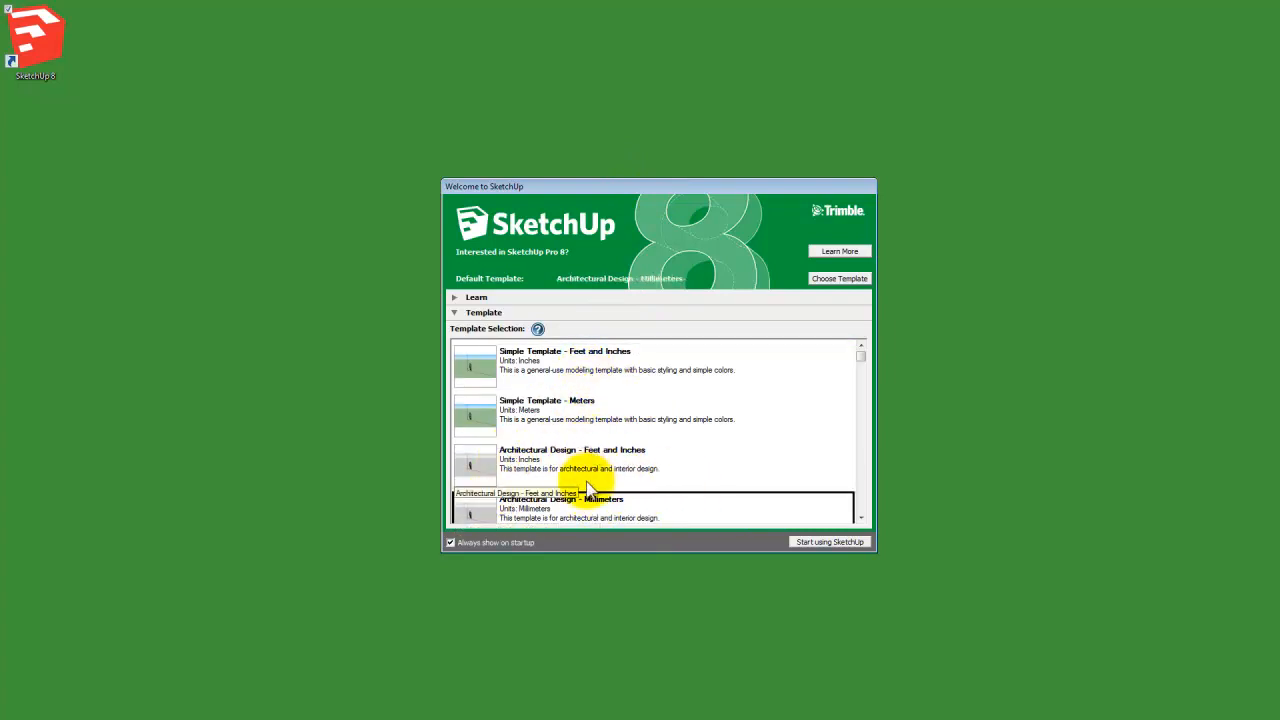
click(580, 410)
click(592, 502)
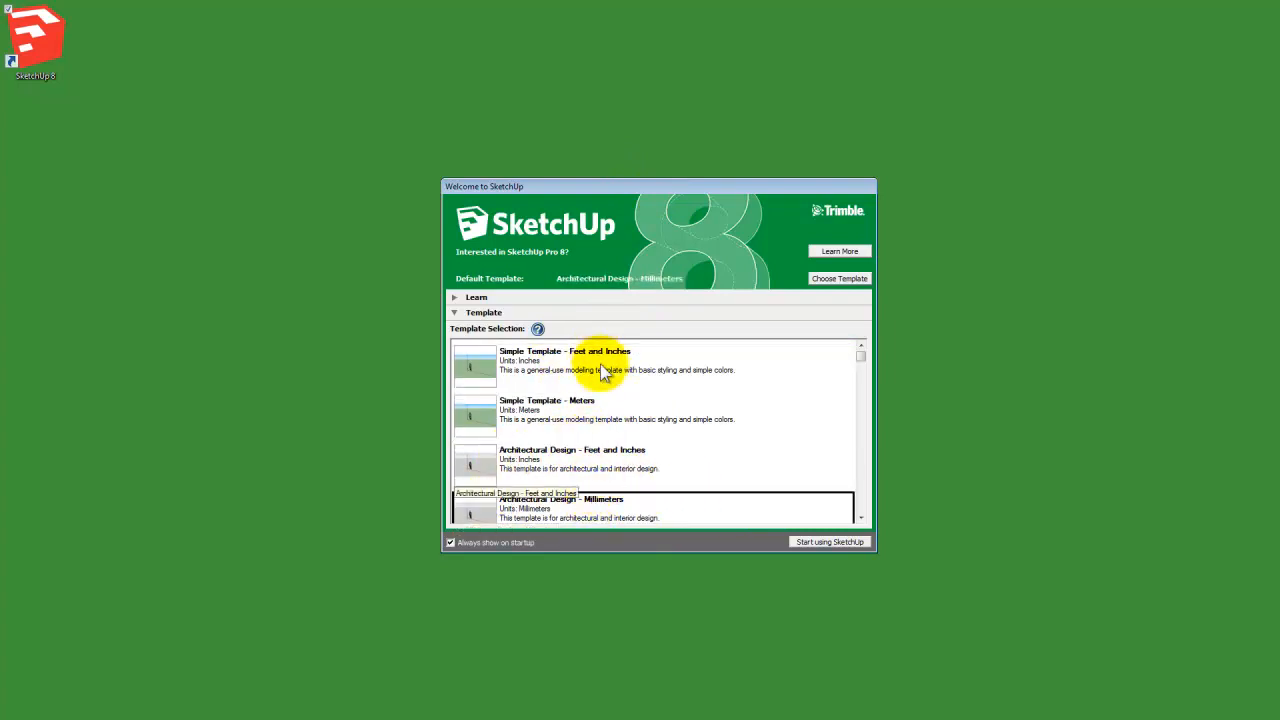
Step: Choose Simple Template - Feet and Inches as the default template and start a new model
click(604, 374)
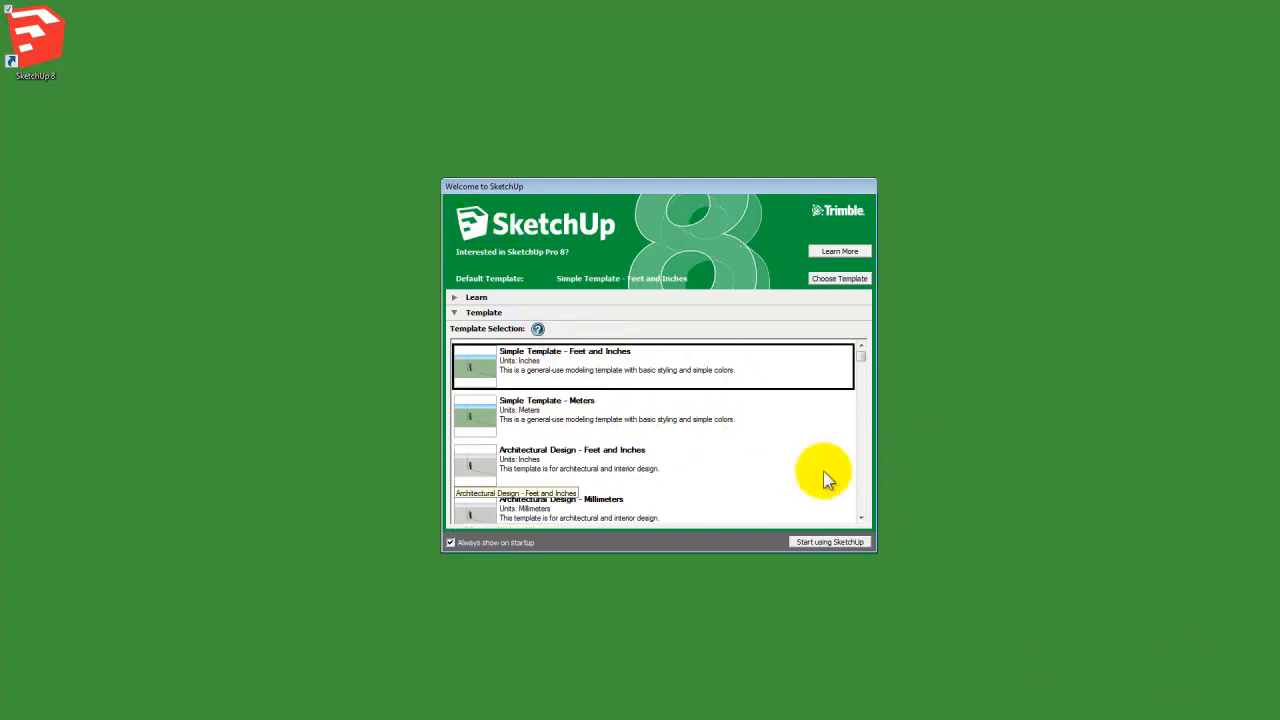
click(830, 545)
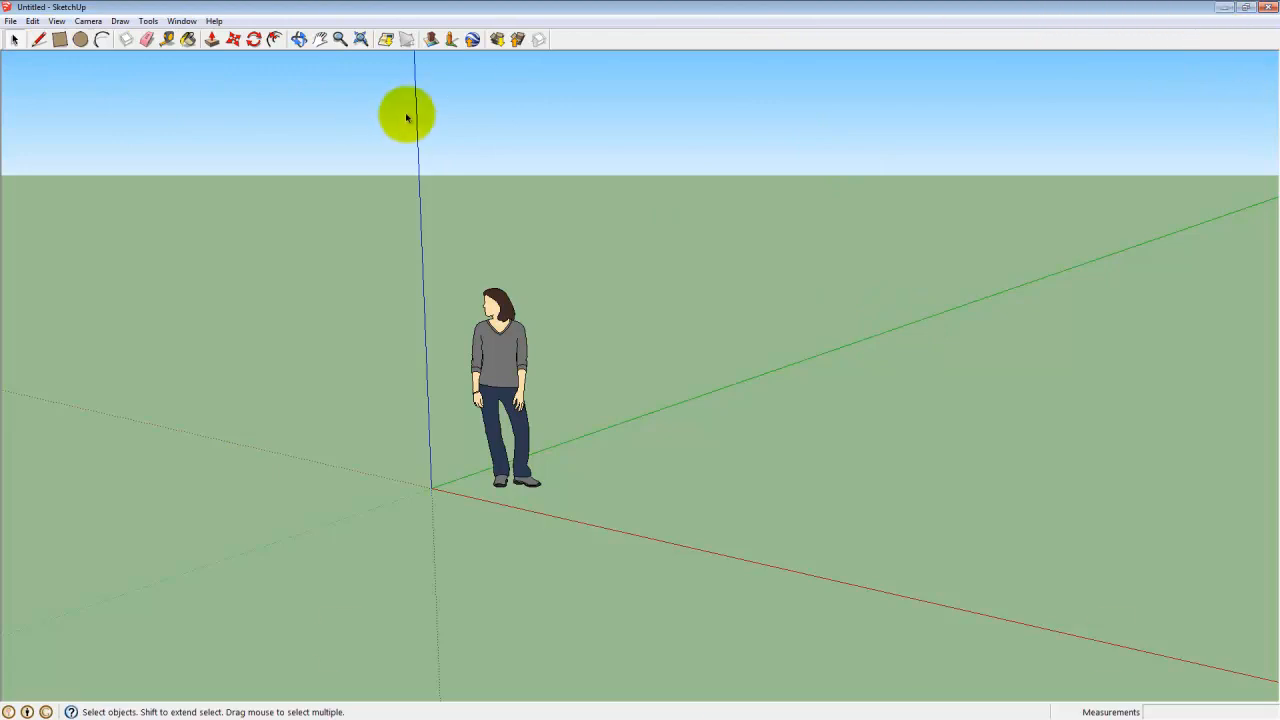
click(32, 21)
mouse_move(55, 21)
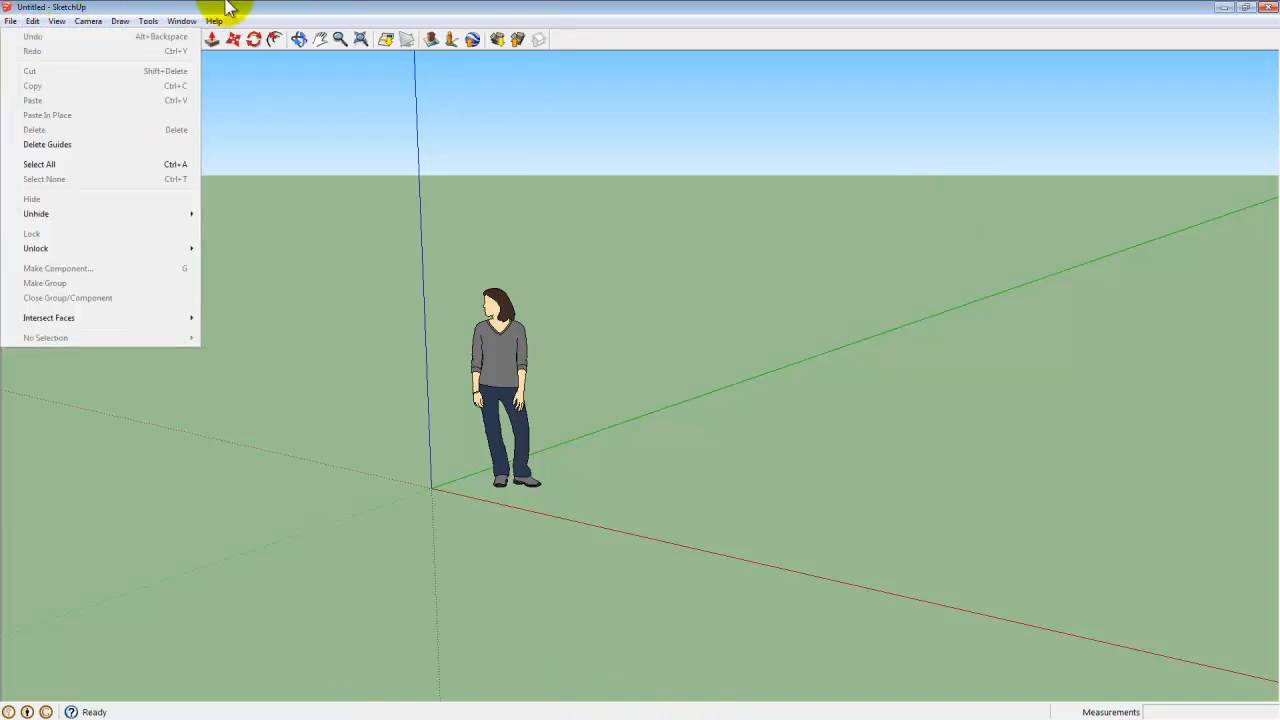
click(335, 129)
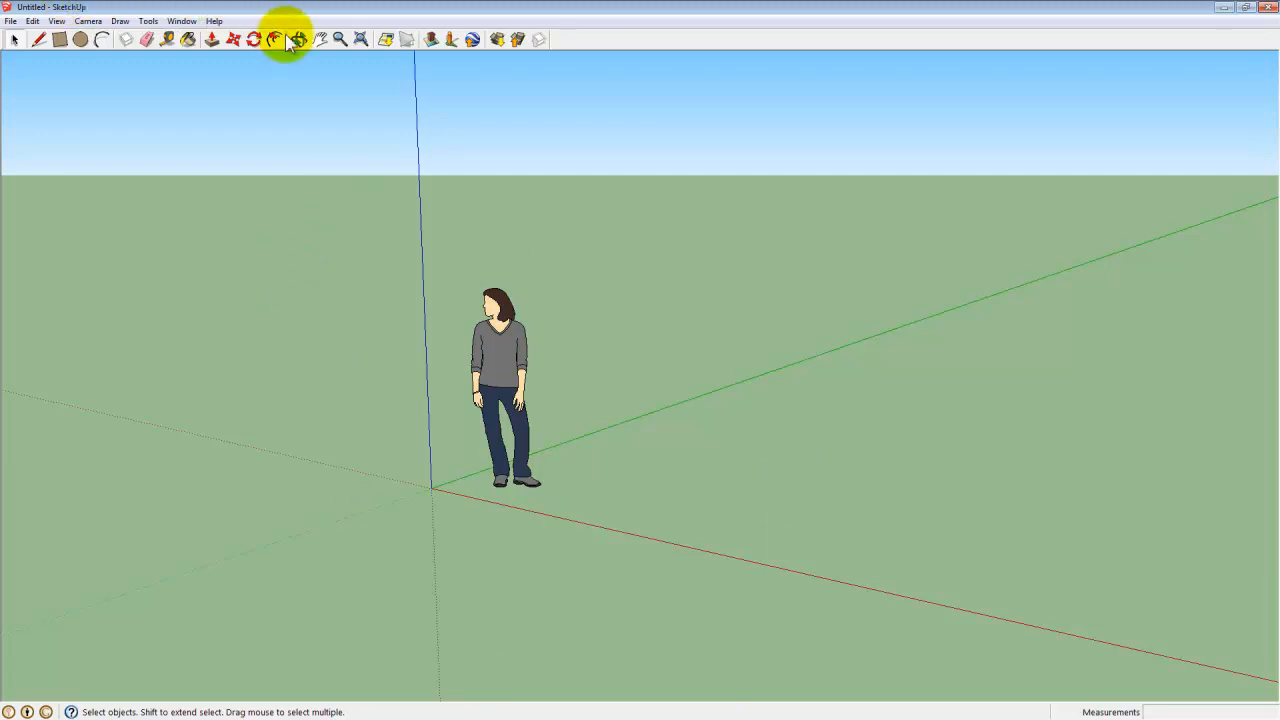
click(338, 40)
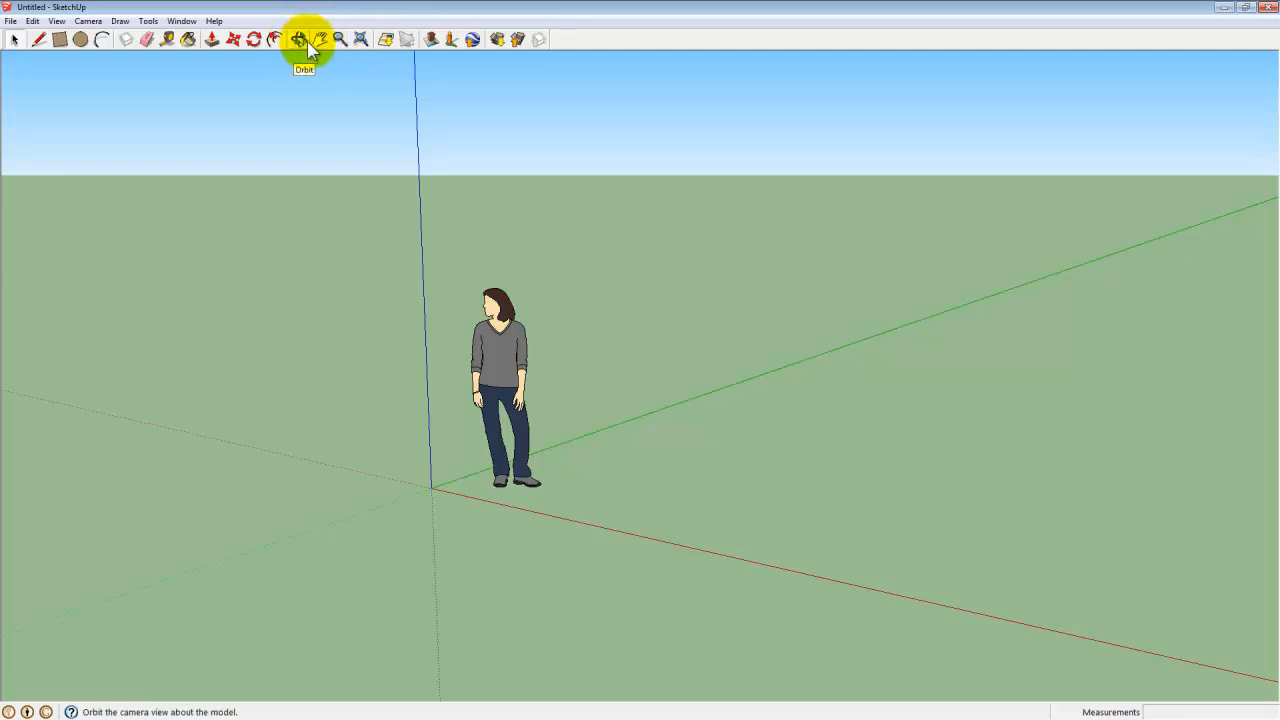
Step: Orbit and pan the camera around the standing figure and the axes to view the scene from different angles
click(302, 41)
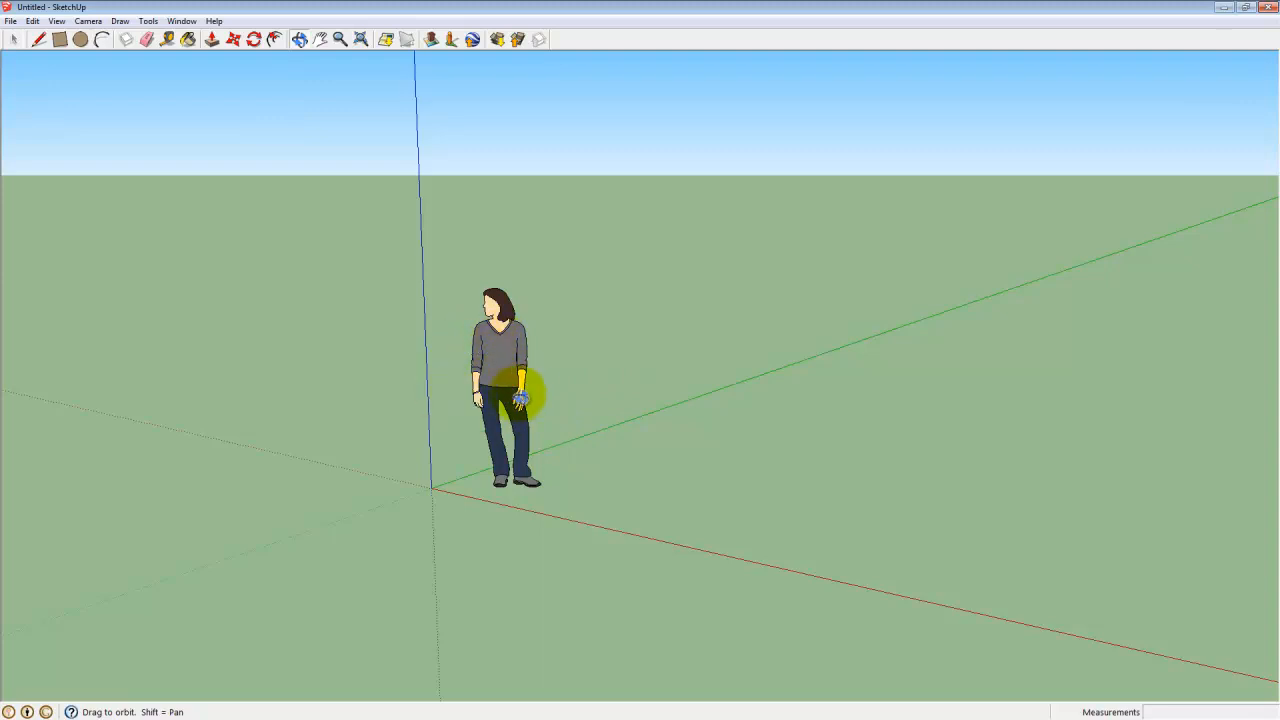
shift+drag(520, 398, 570, 325)
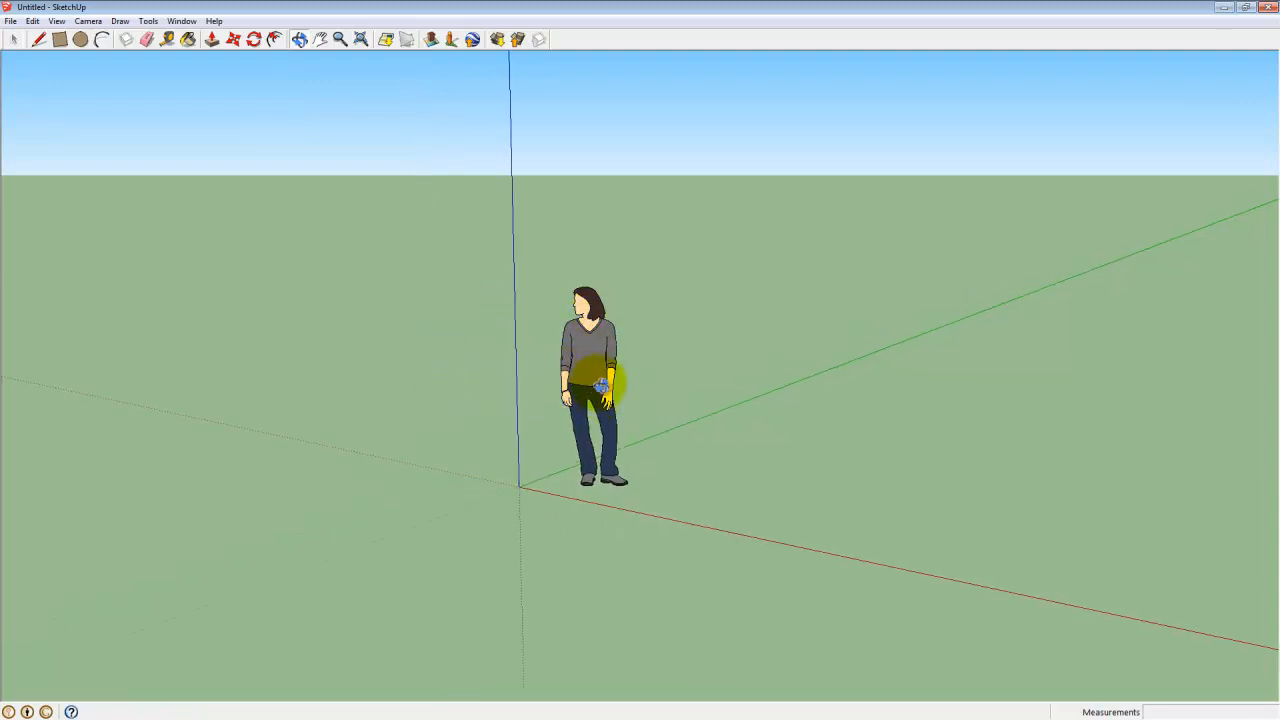
middle_drag(601, 386, 367, 81)
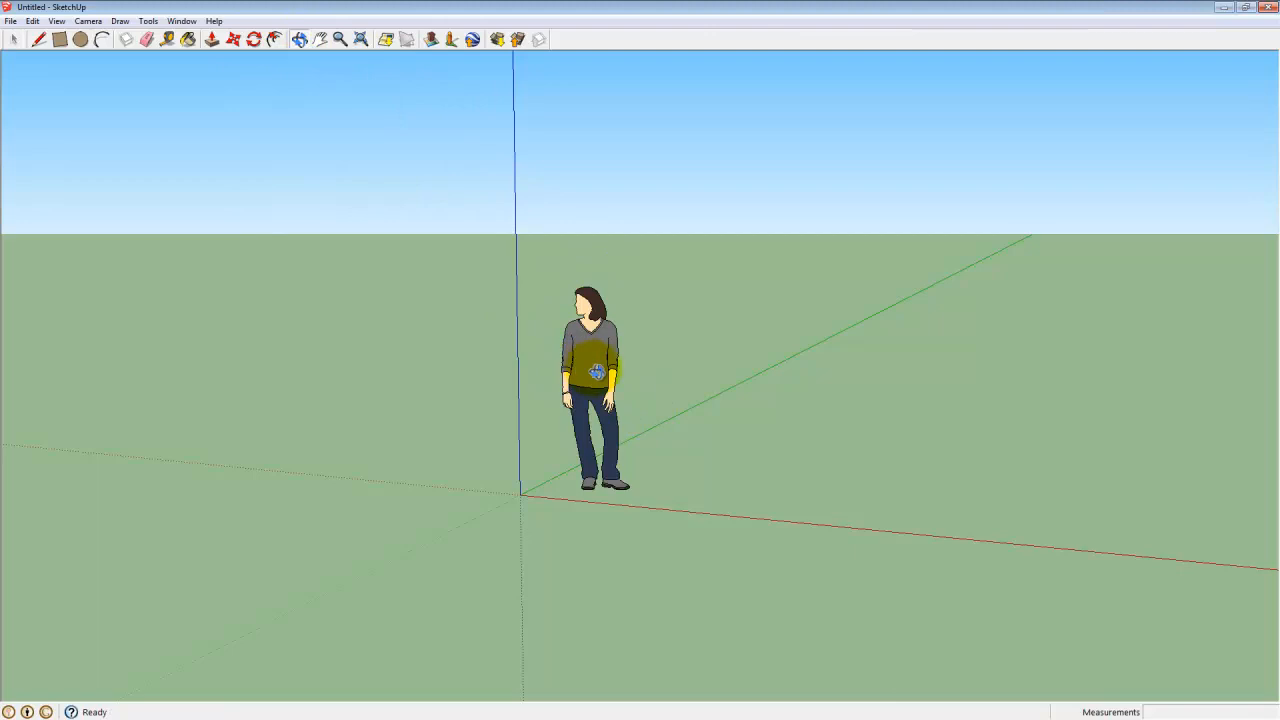
middle_drag(596, 372, 700, 460)
middle_drag(834, 394, 486, 109)
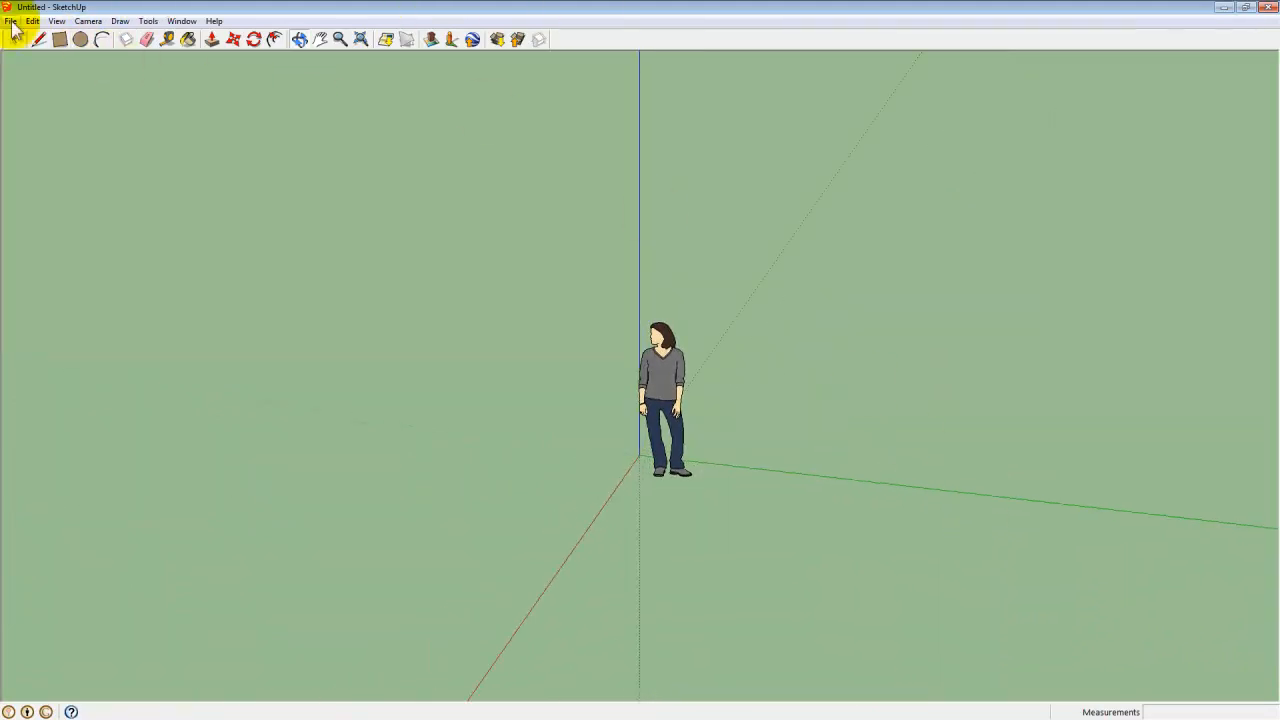
Step: Draw a ground rectangle about 2' 10" by 1' 9" beside the standing figure and pull it up into a box
click(749, 439)
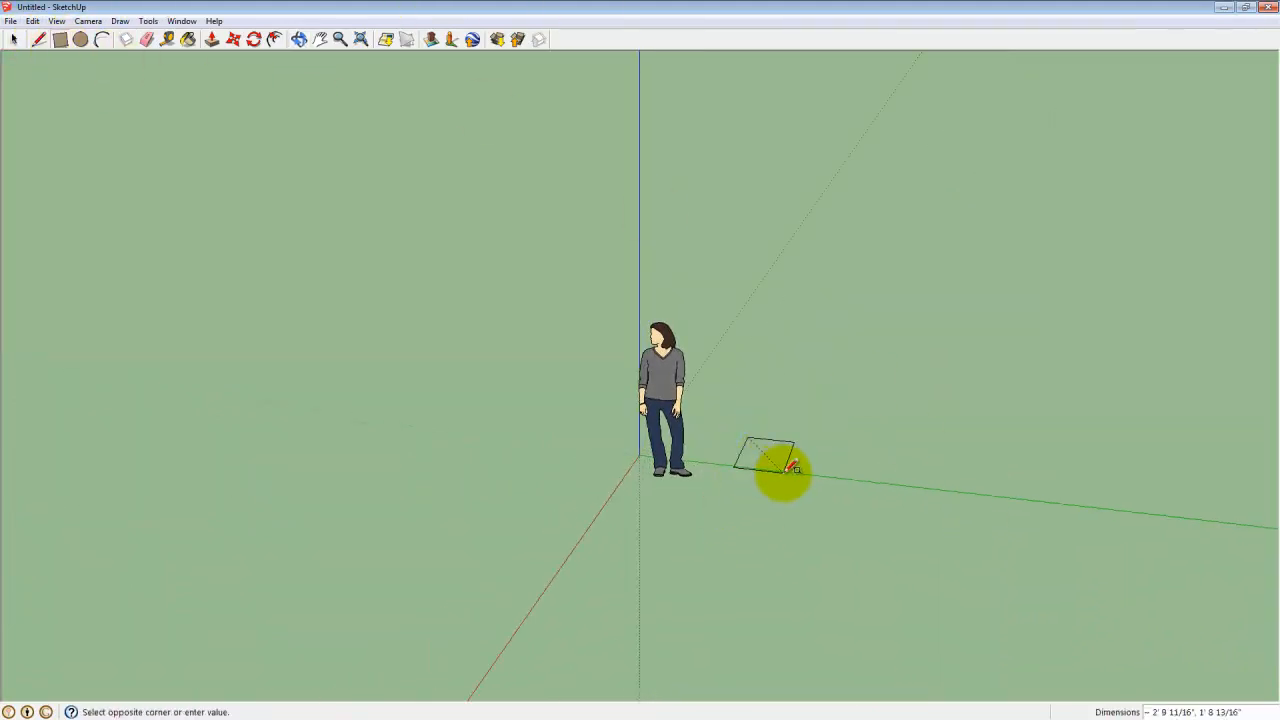
click(212, 39)
click(766, 455)
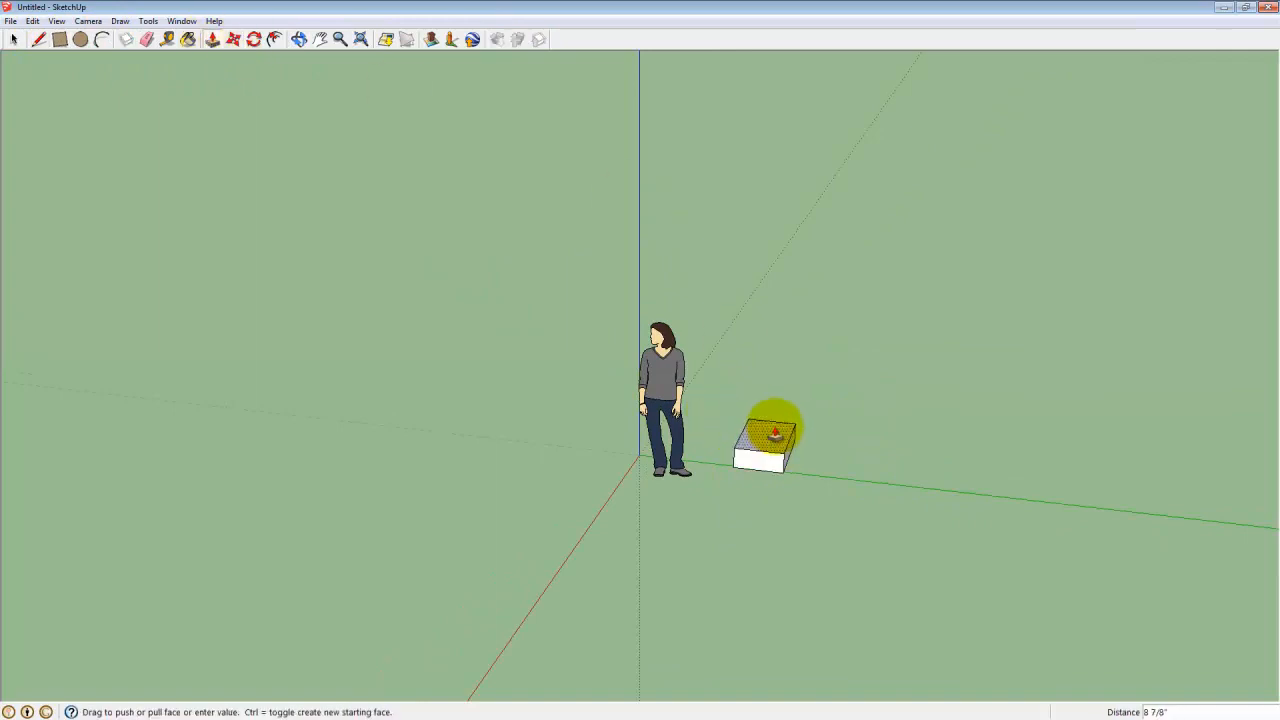
click(773, 411)
click(299, 39)
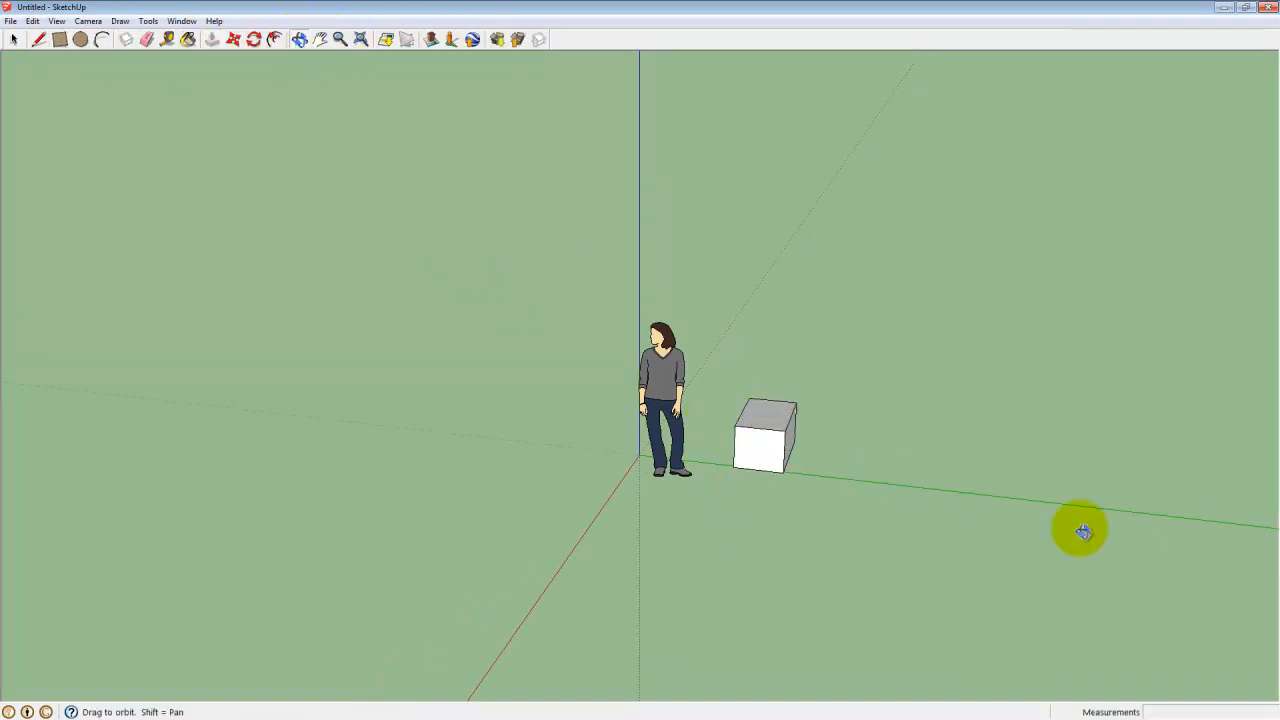
Step: Orbit and pan the camera around the standing figure and the box to examine them from several sides
drag(771, 443, 809, 463)
drag(220, 262, 680, 357)
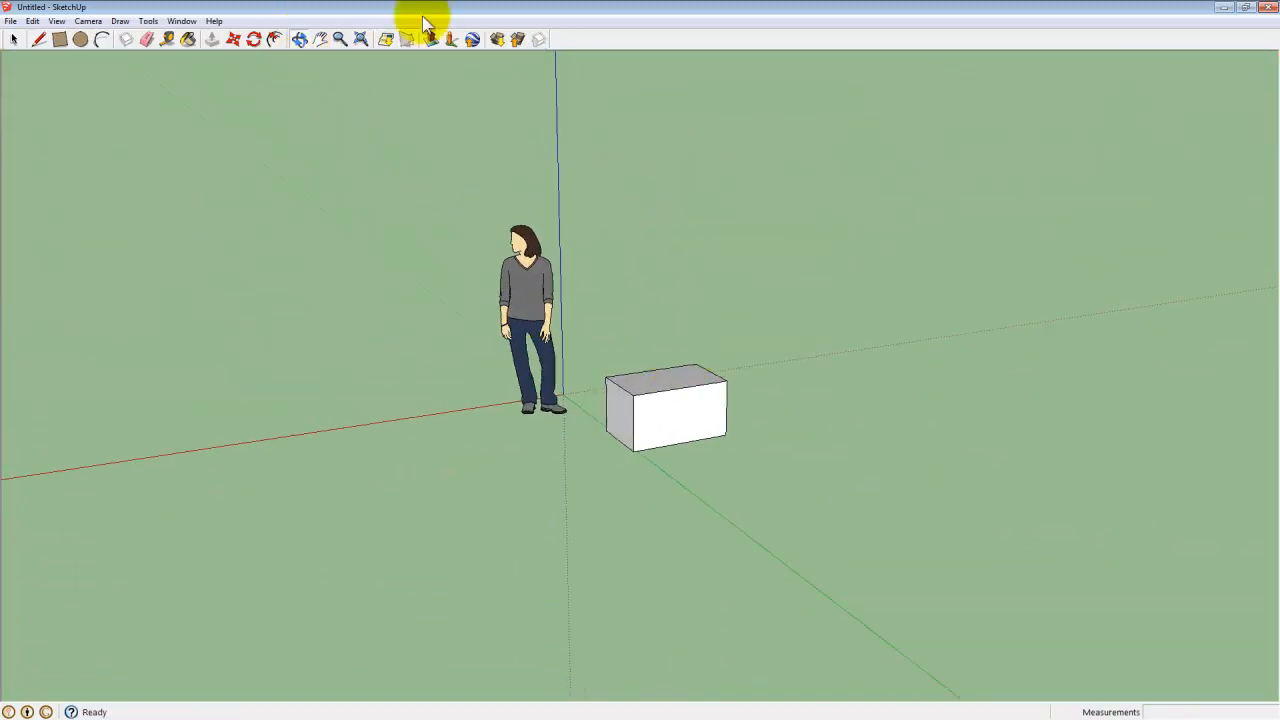
click(320, 40)
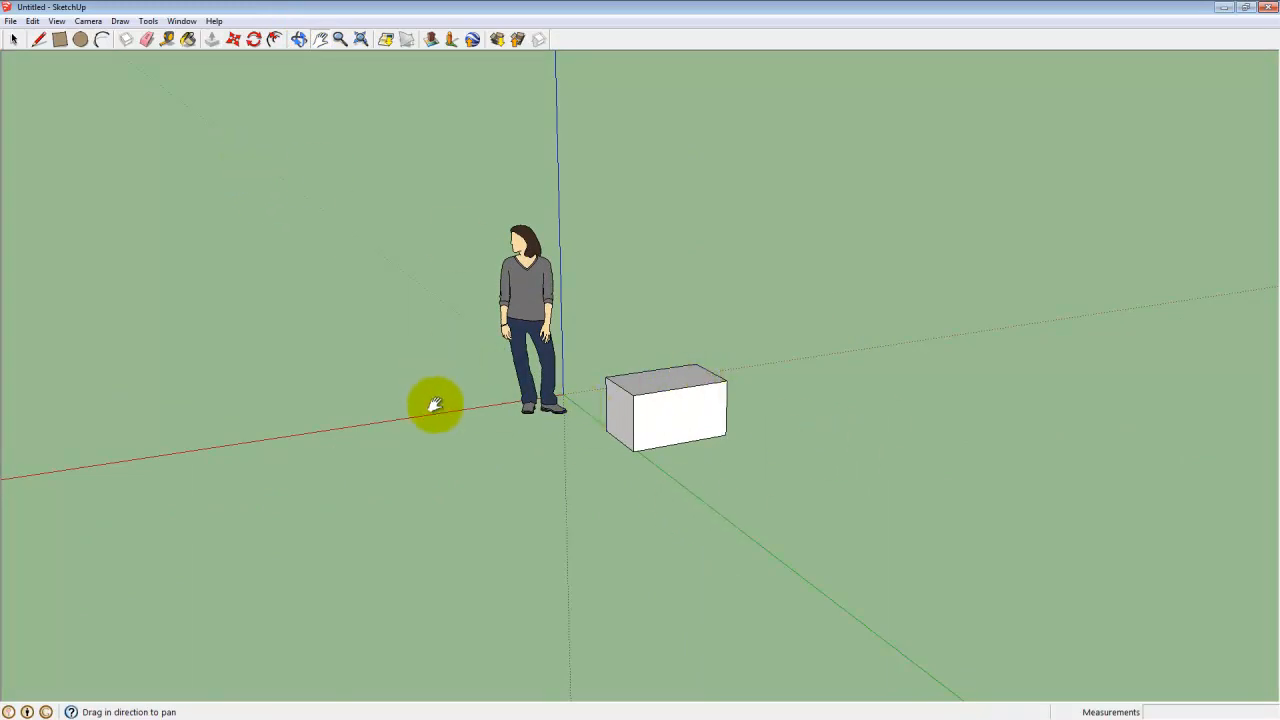
scroll(645, 242, down, 1)
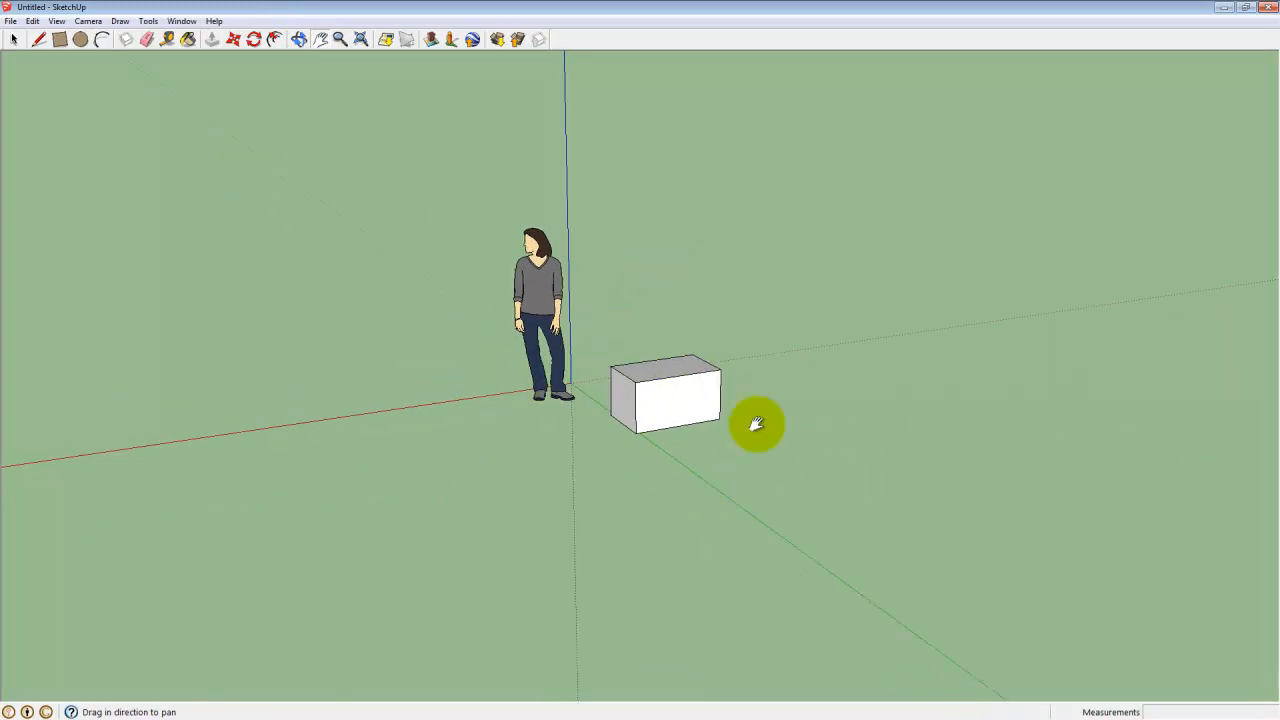
middle_drag(609, 416, 650, 375)
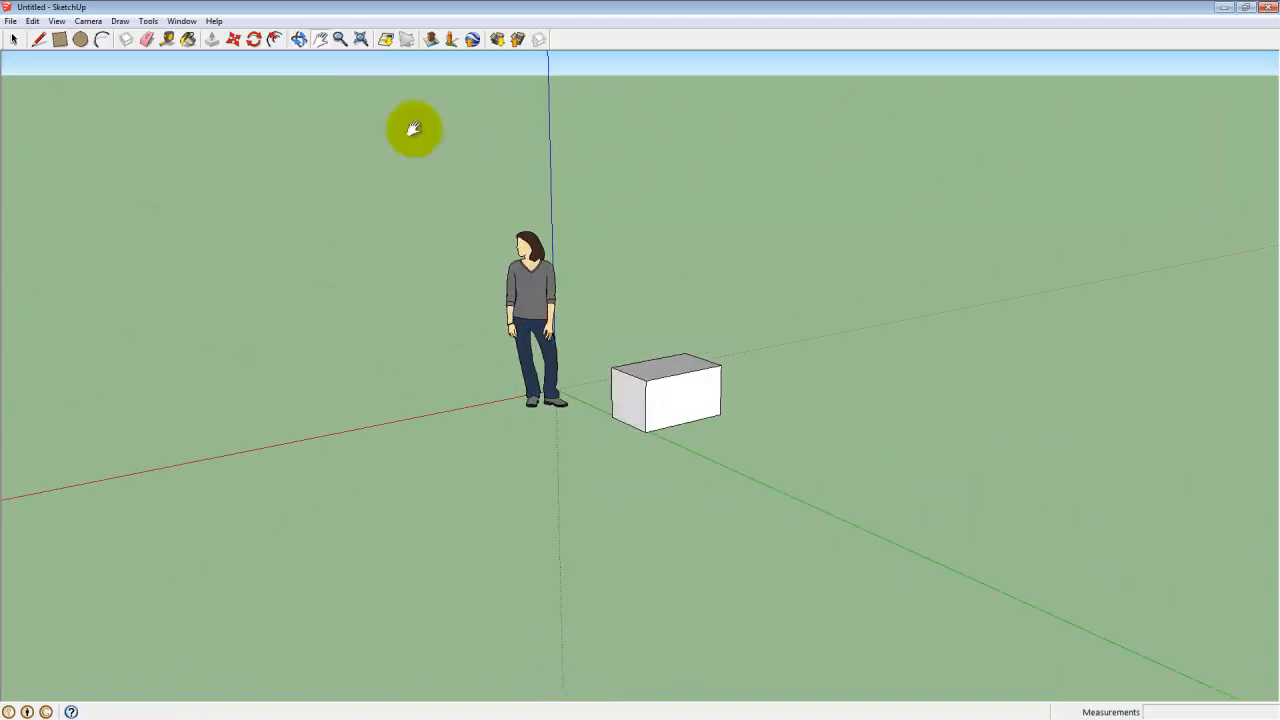
click(318, 42)
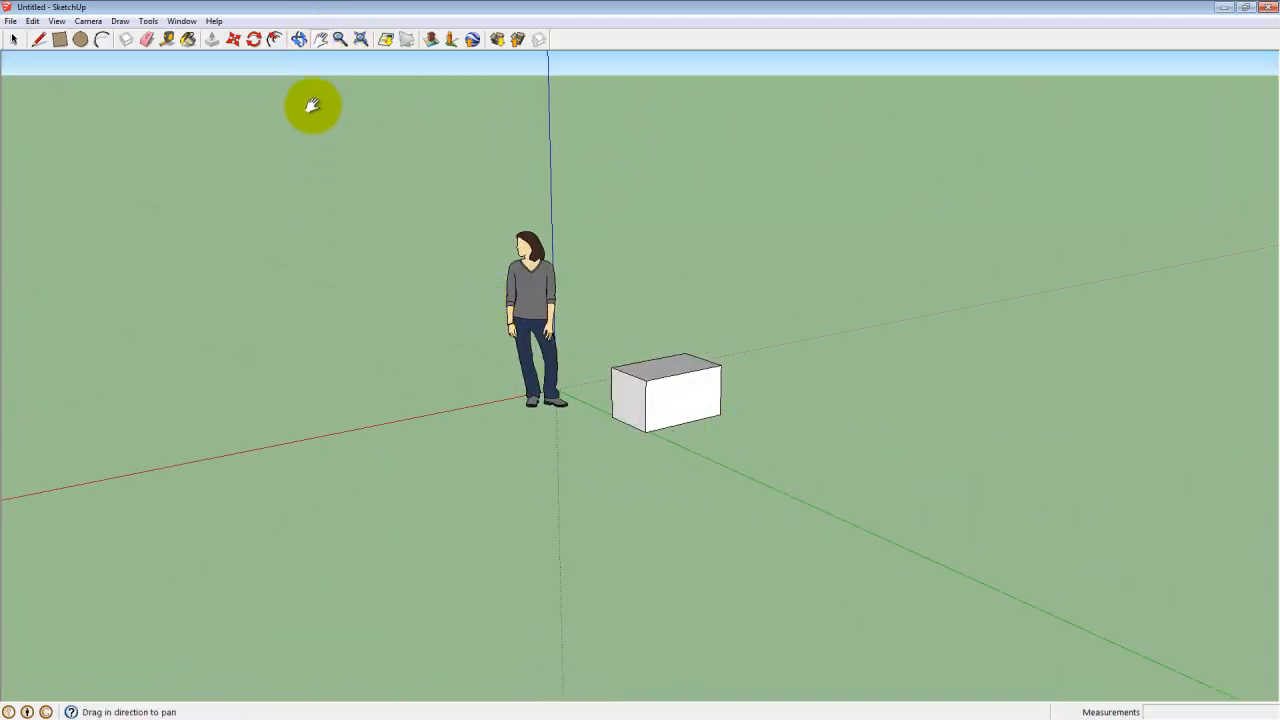
drag(620, 416, 480, 415)
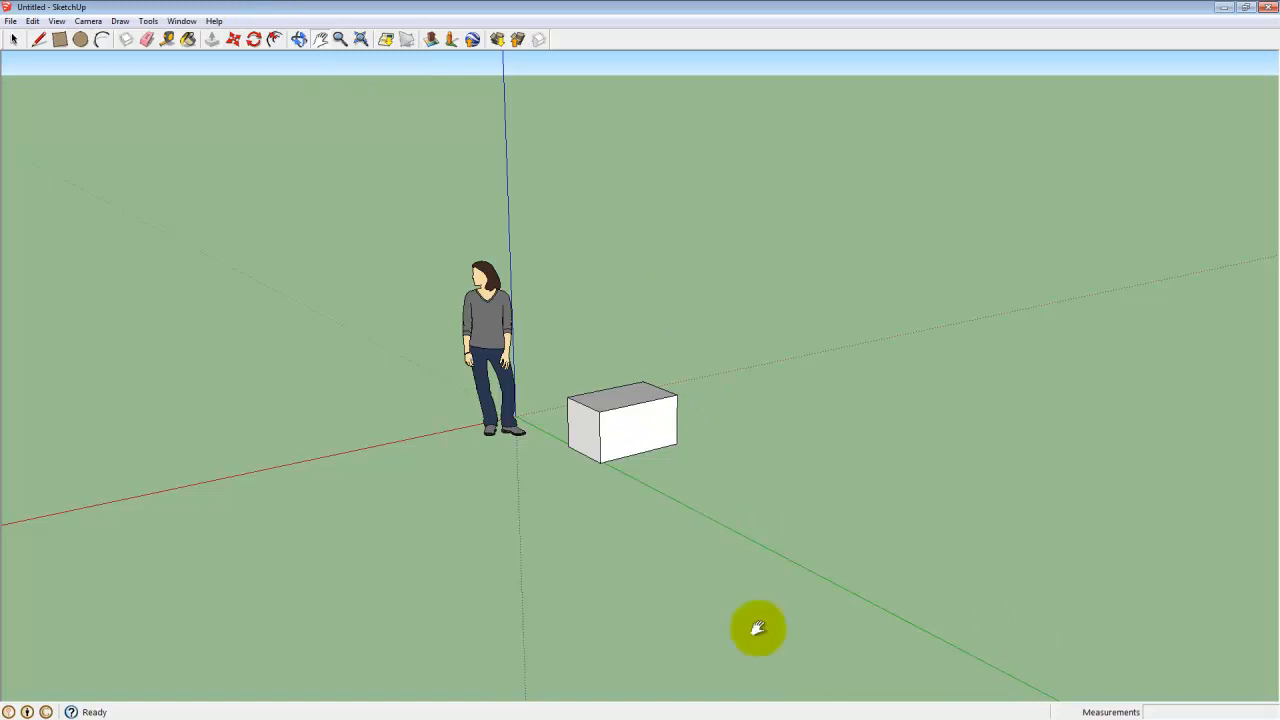
drag(798, 492, 714, 524)
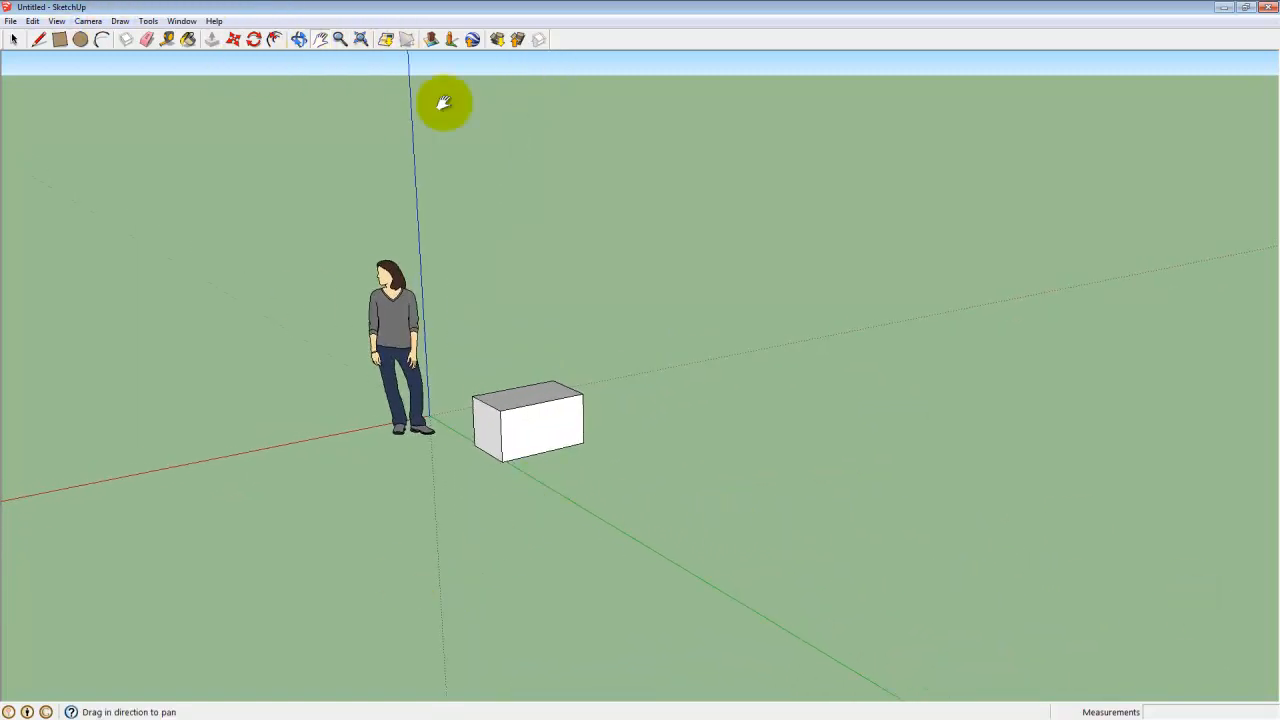
click(299, 39)
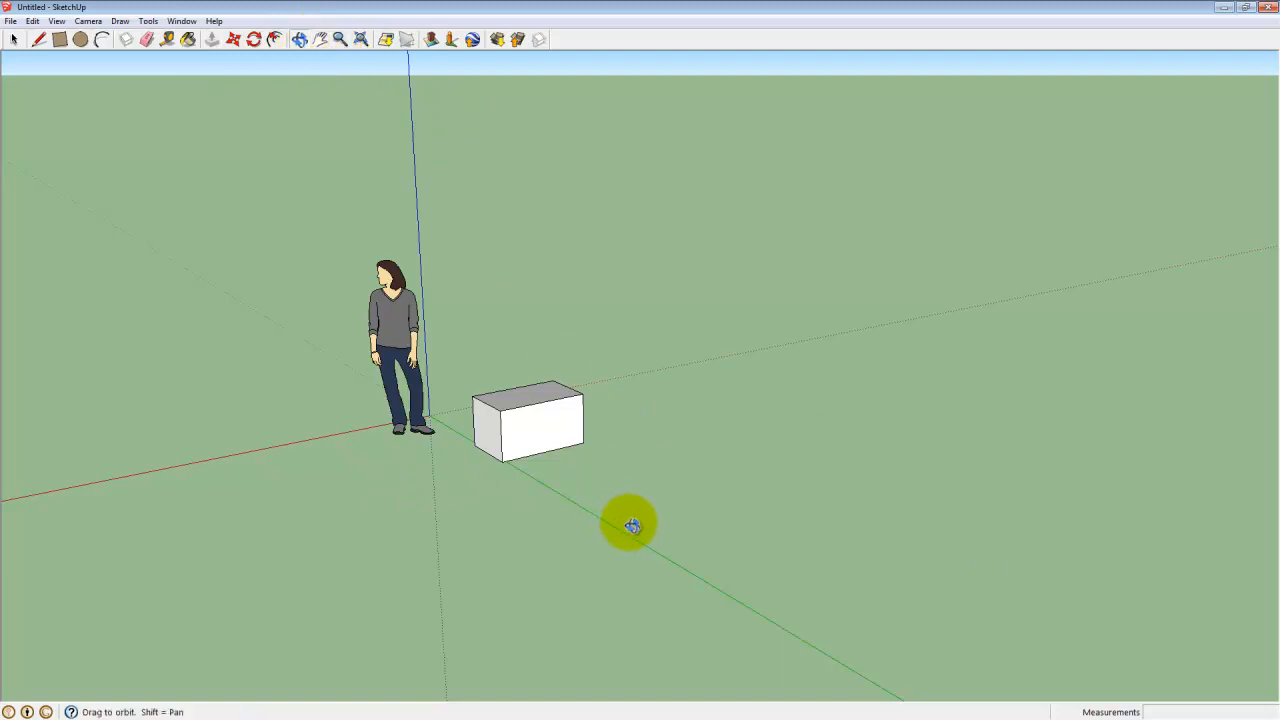
drag(629, 523, 918, 494)
click(320, 40)
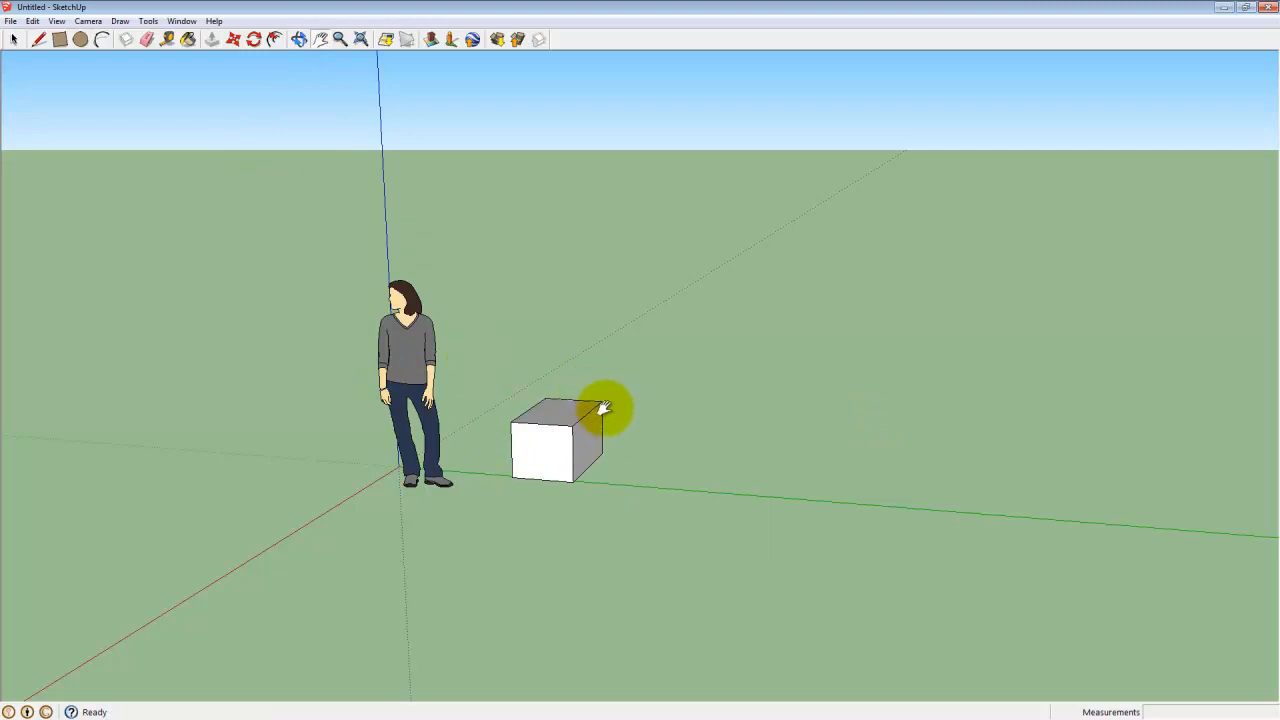
shift+middle_drag(757, 380, 957, 391)
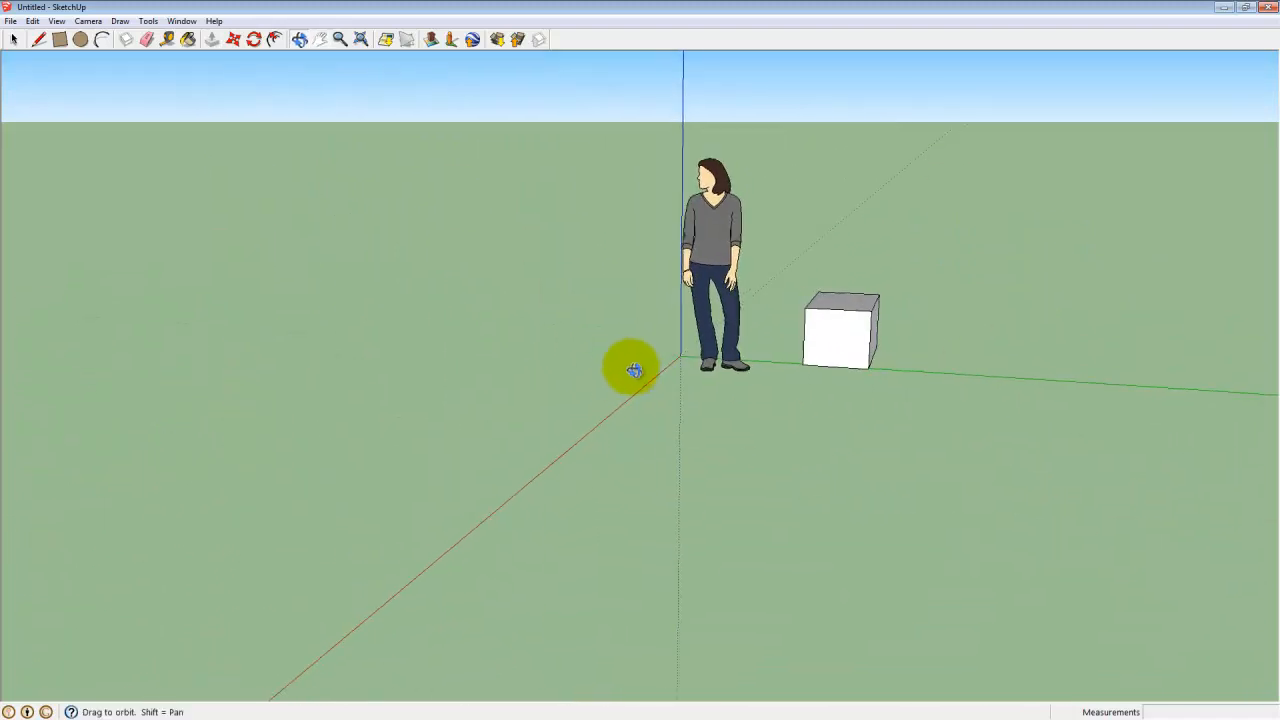
middle_drag(635, 371, 620, 378)
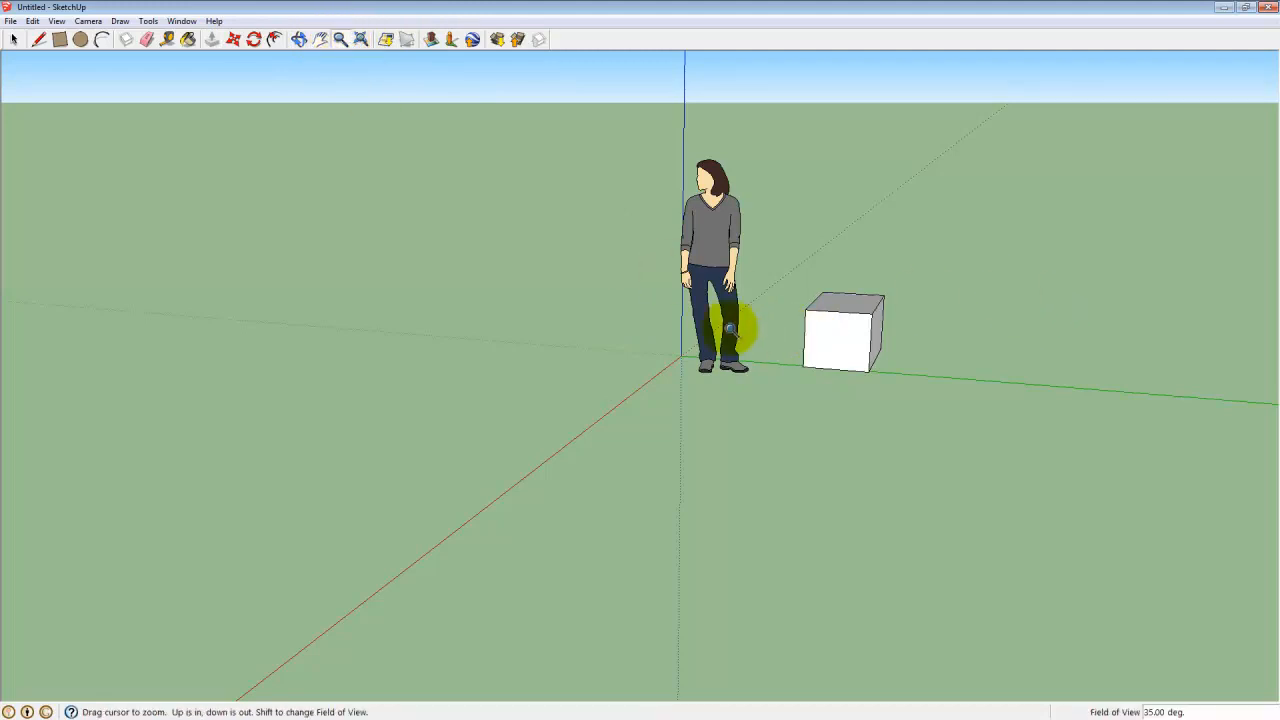
Step: Zoom out and in on the scene, examining the two front upper corners of the box up close
scroll(731, 328, down, 2)
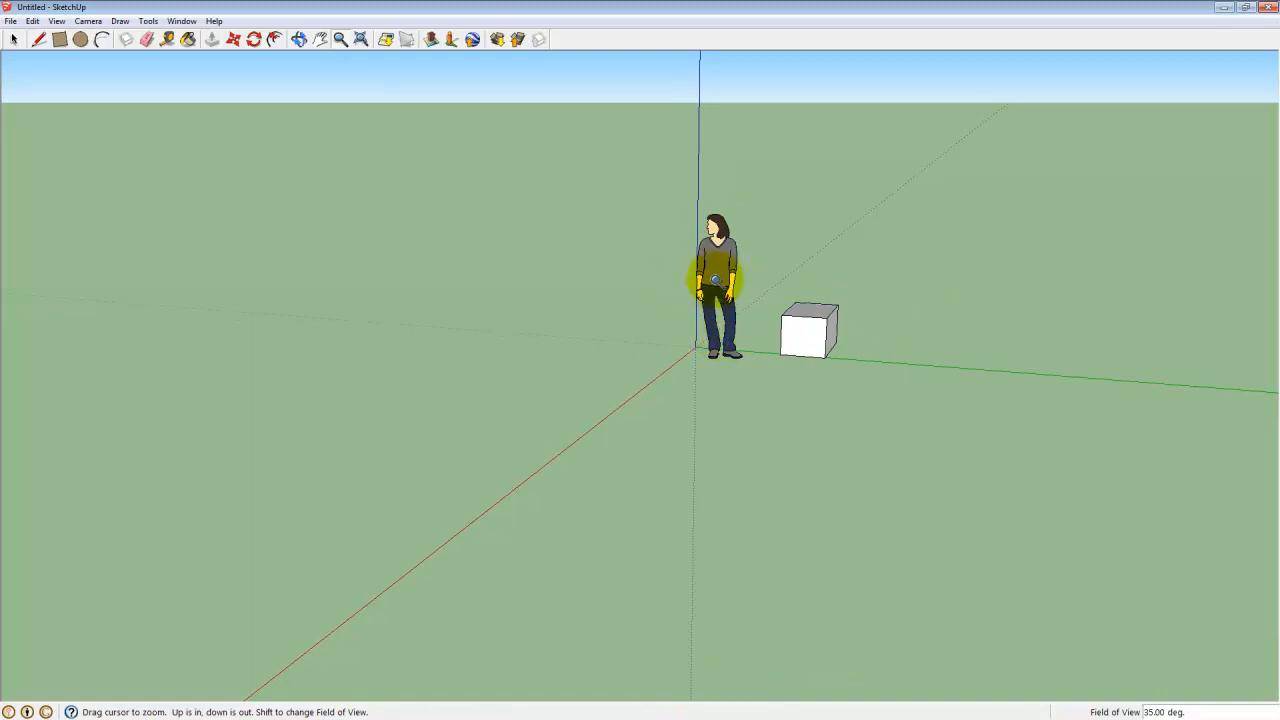
scroll(725, 290, down, 1)
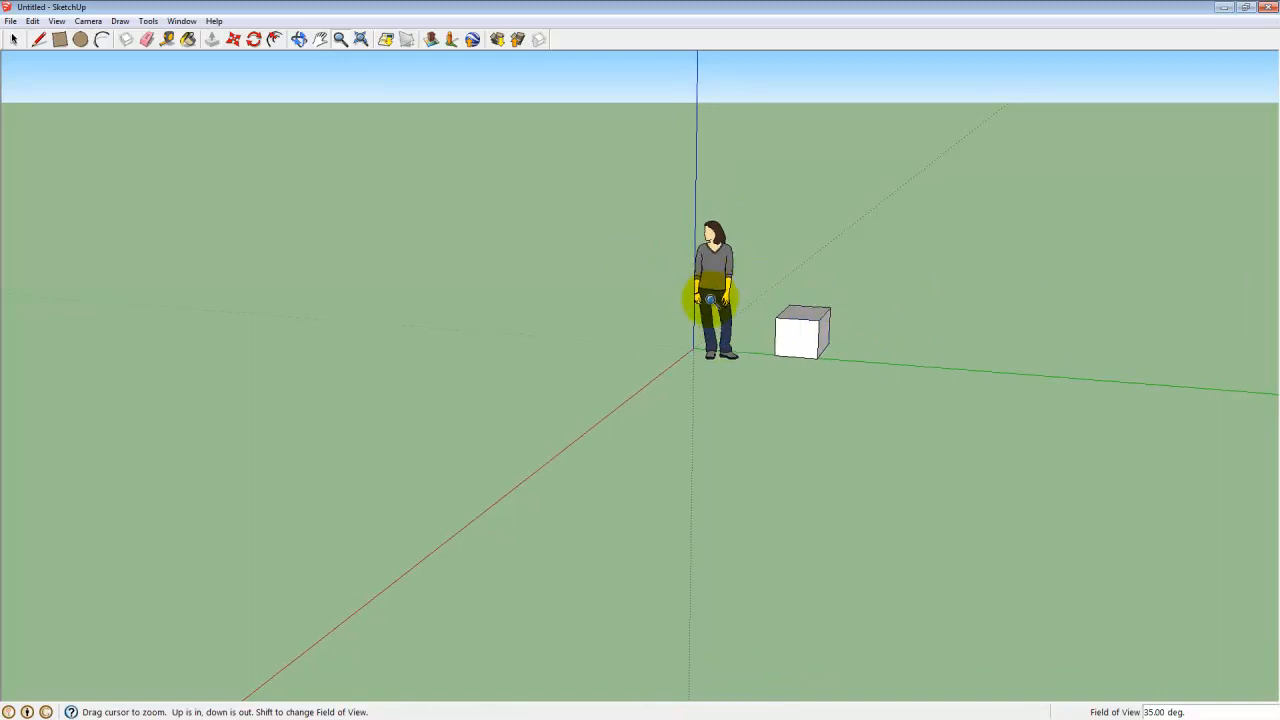
click(340, 40)
drag(700, 286, 681, 205)
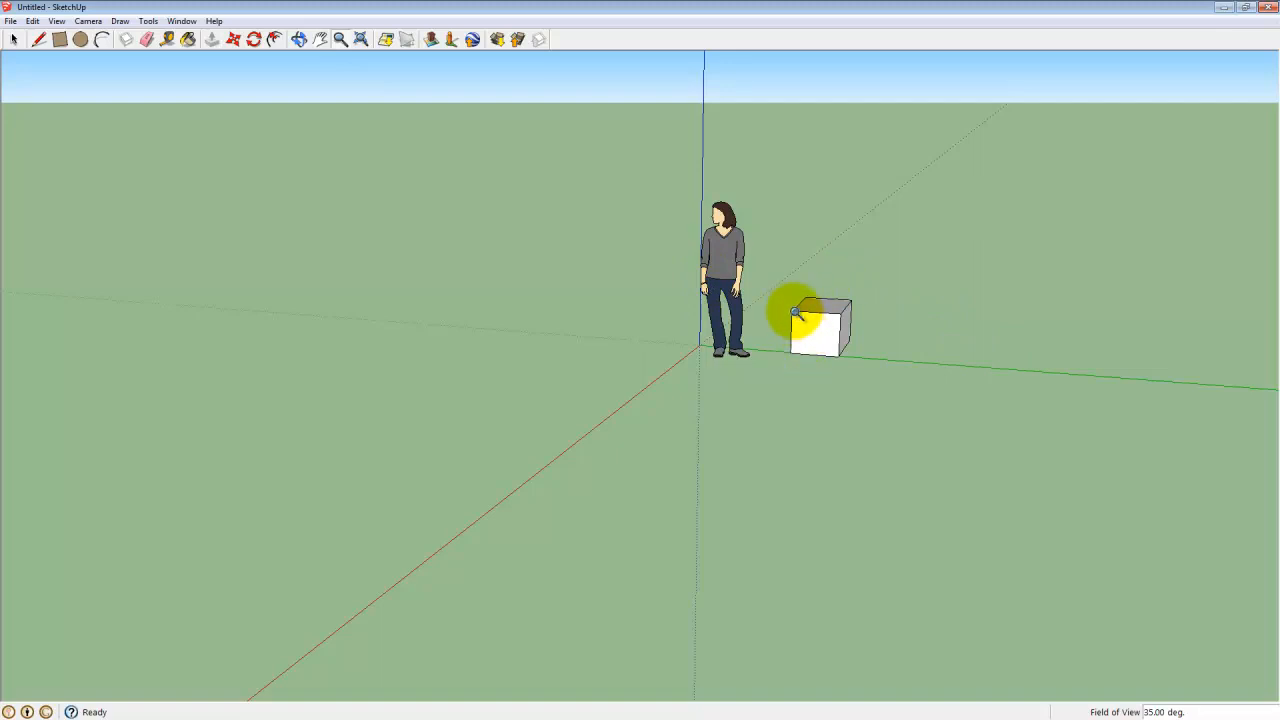
scroll(795, 313, up, 3)
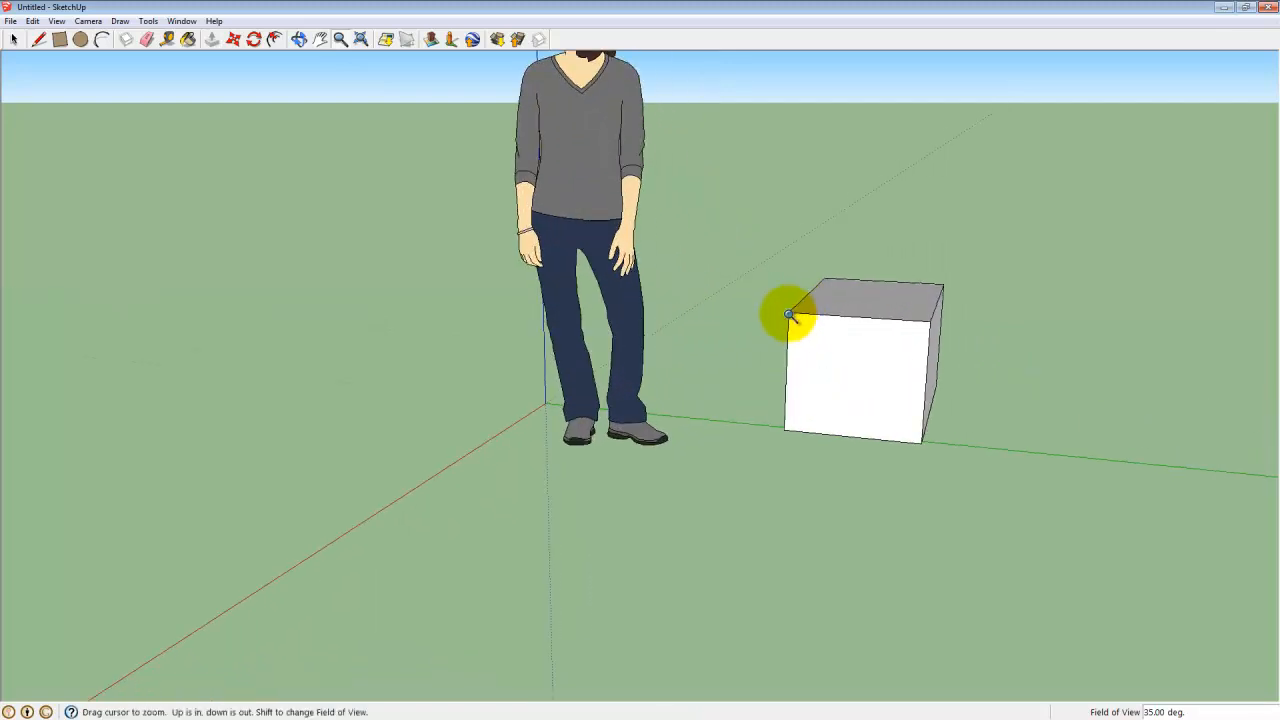
scroll(789, 315, up, 4)
scroll(789, 315, up, 3)
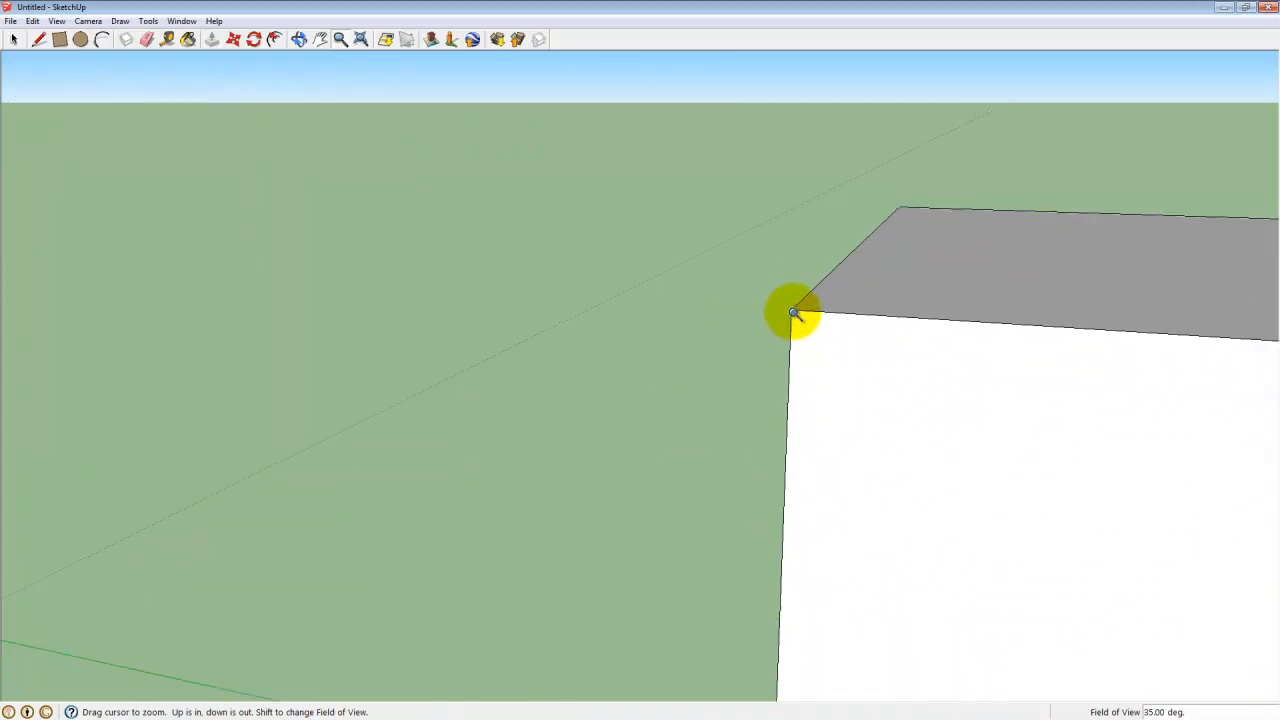
scroll(795, 313, down, 3)
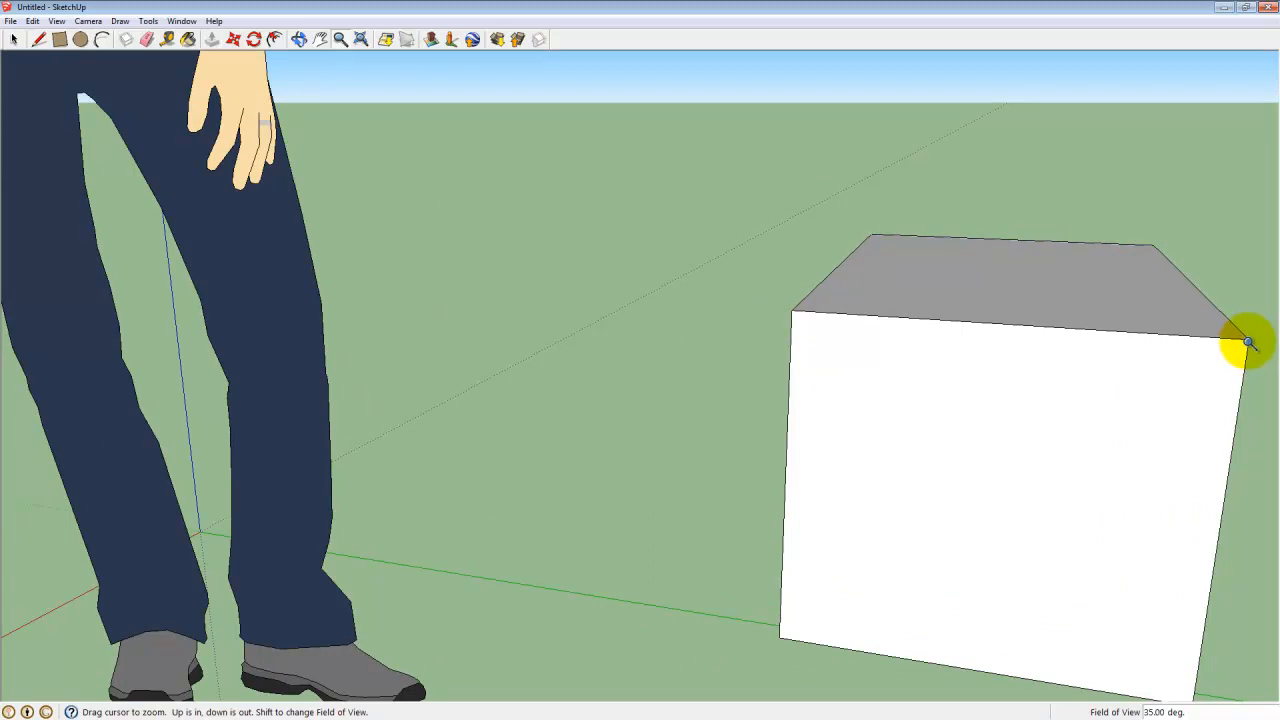
scroll(1248, 342, up, 5)
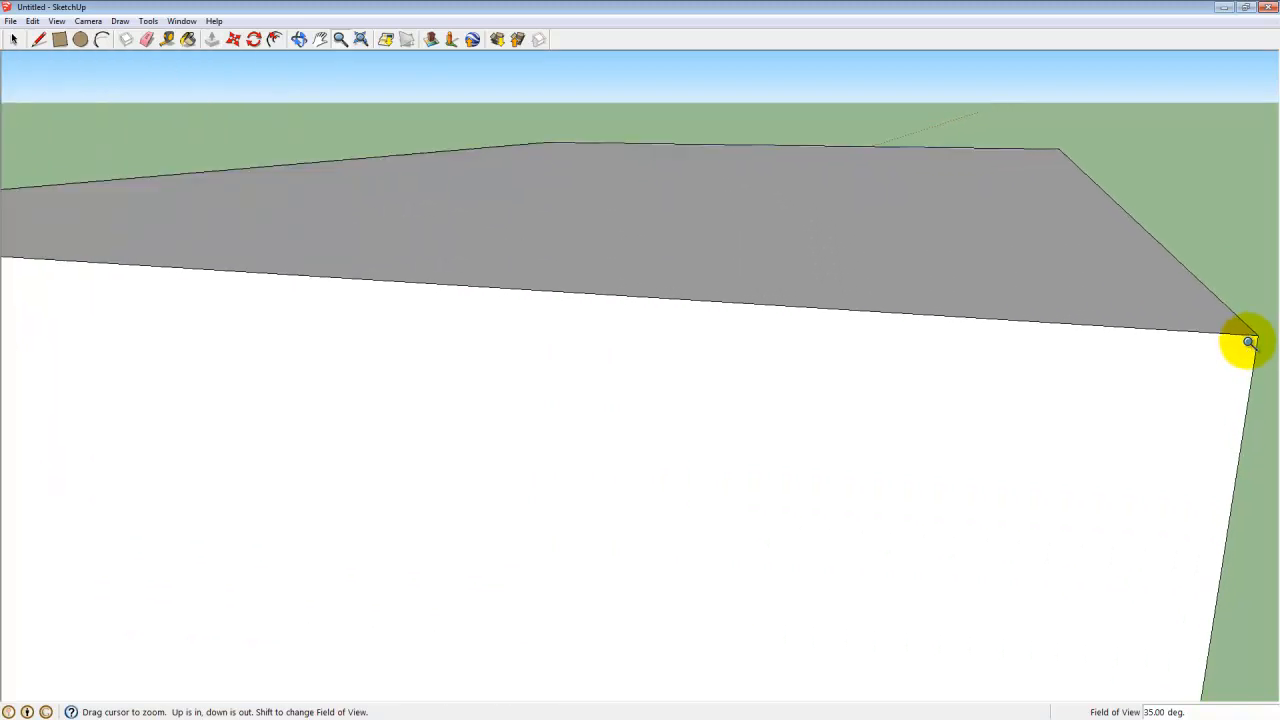
scroll(1250, 342, up, 1)
scroll(1259, 333, down, 1)
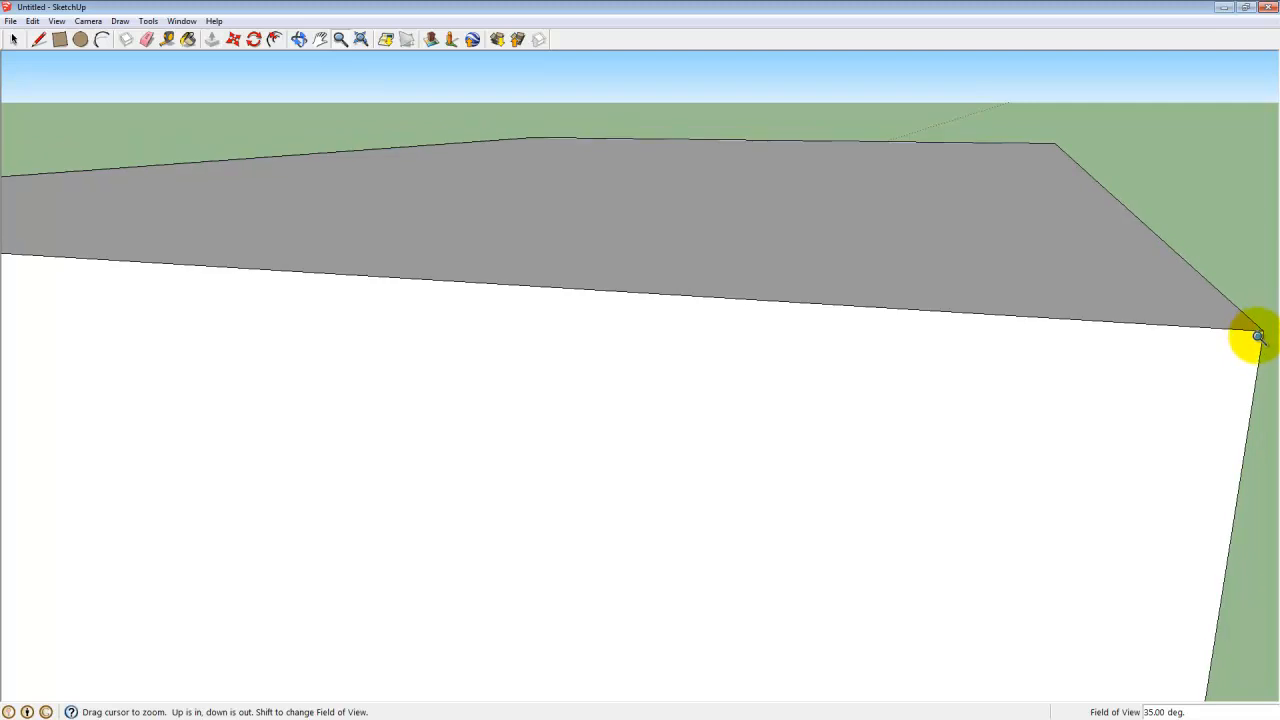
scroll(1250, 340, down, 10)
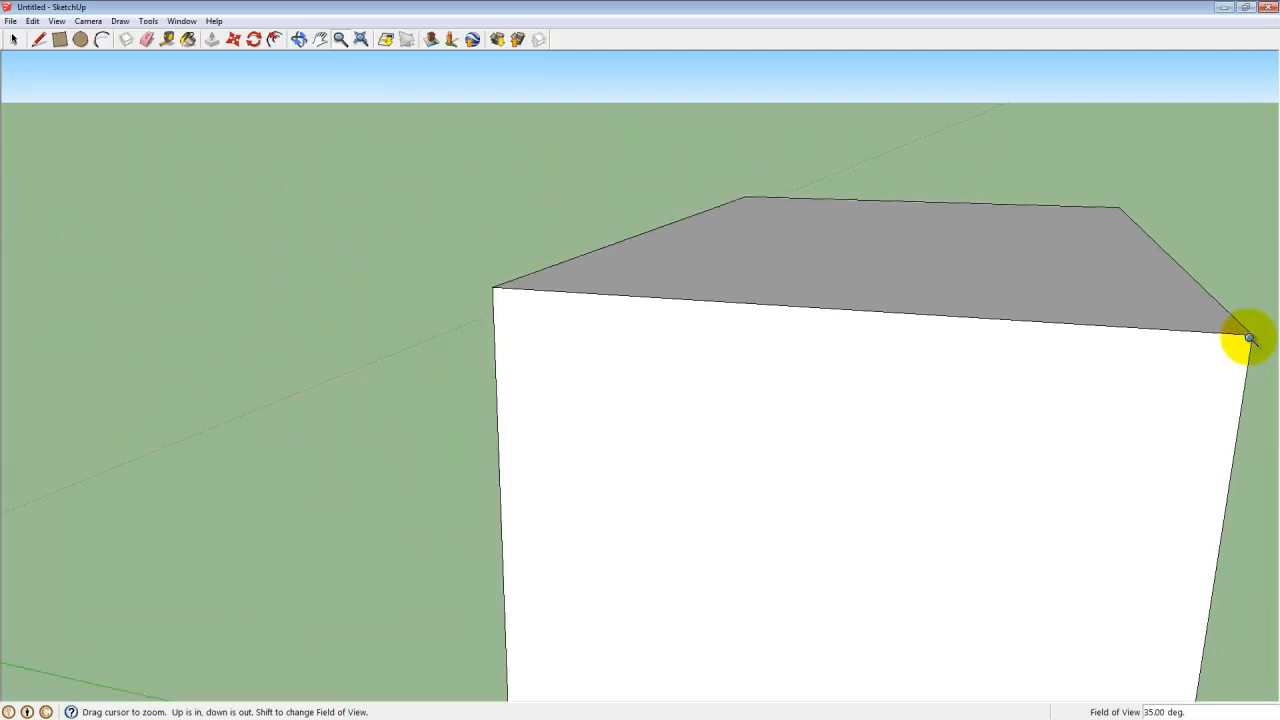
scroll(820, 266, down, 4)
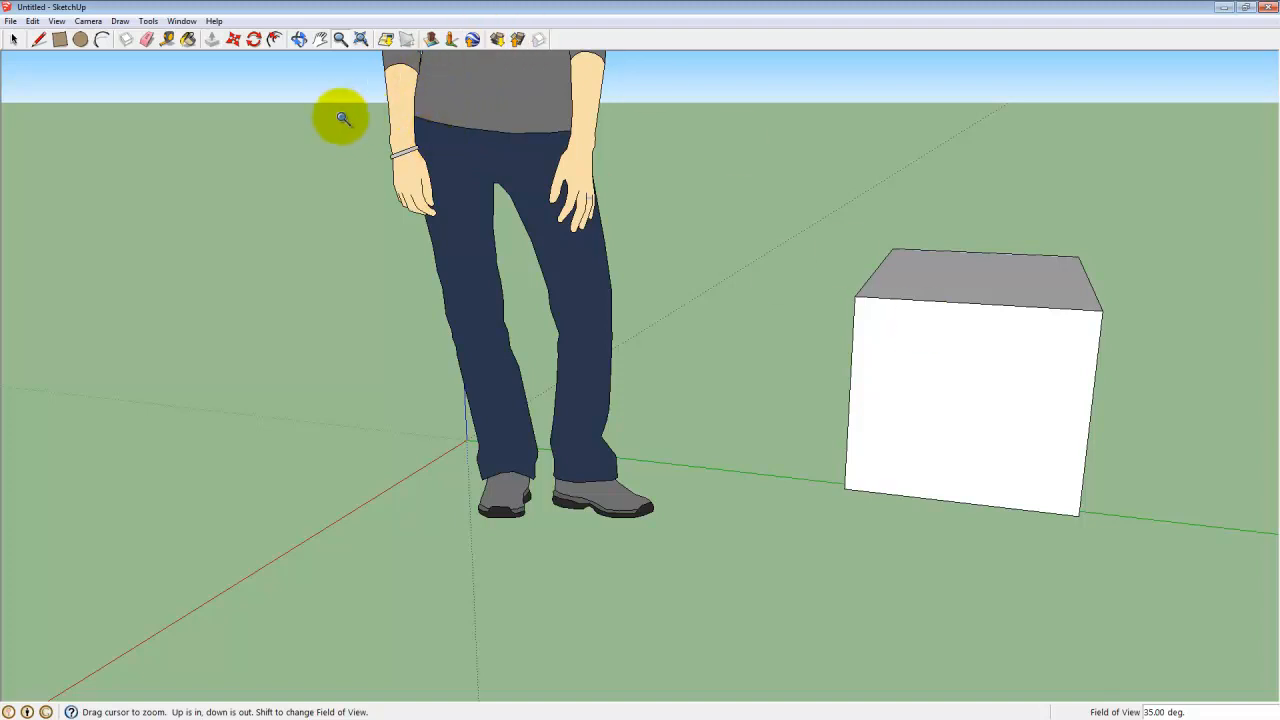
Step: Zoom in on the figure's bracelet and ring for detail, and bring the whole figure and box back into view
scroll(405, 151, up, 10)
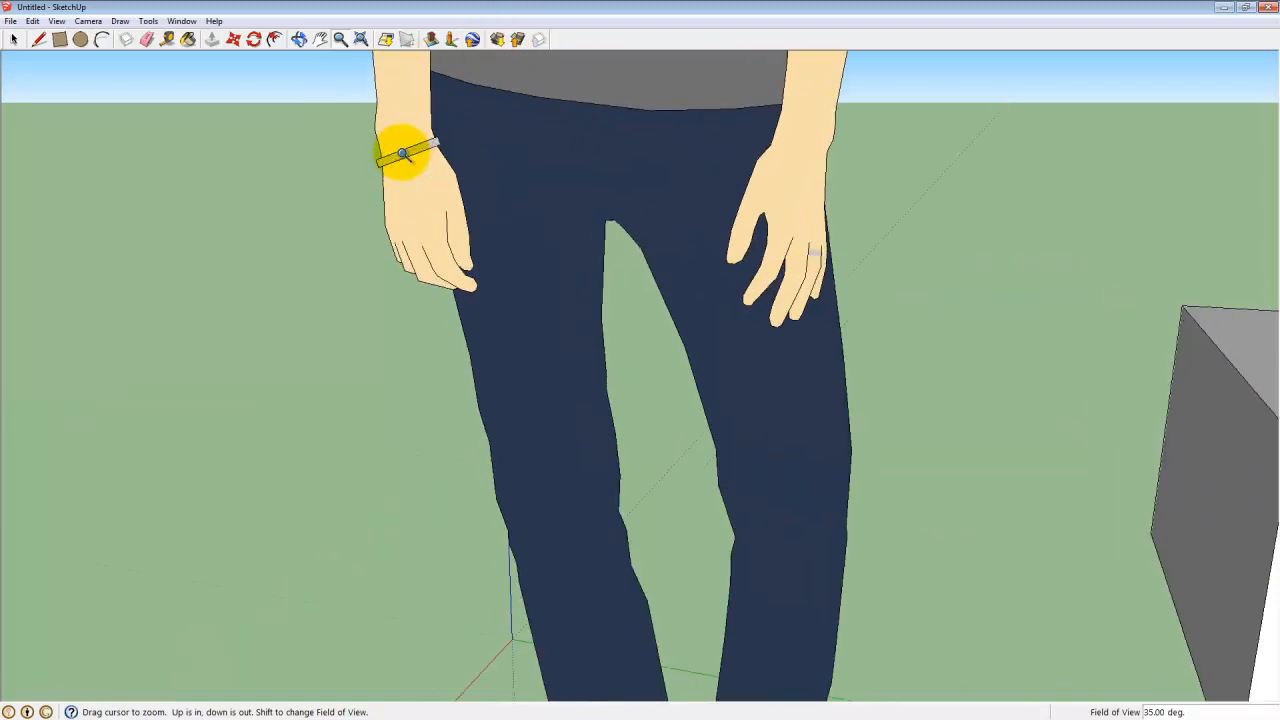
scroll(409, 157, down, 8)
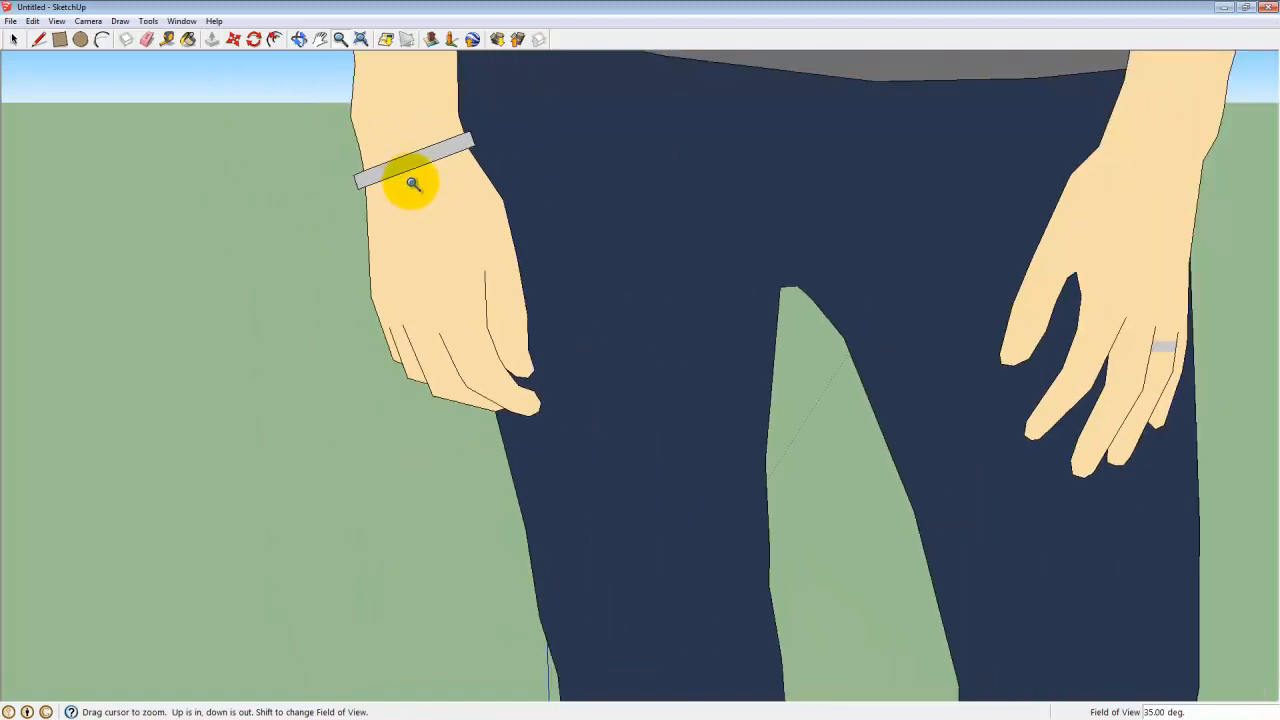
scroll(1156, 348, down, 2)
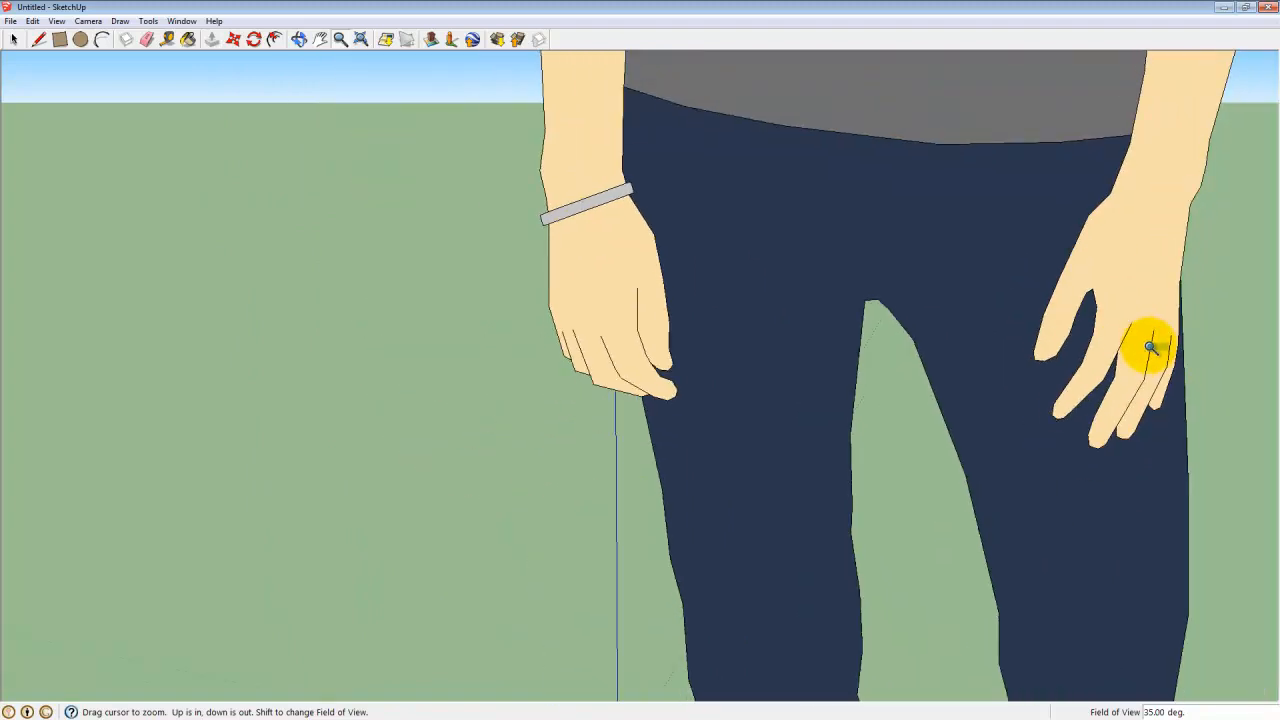
scroll(1165, 352, up, 10)
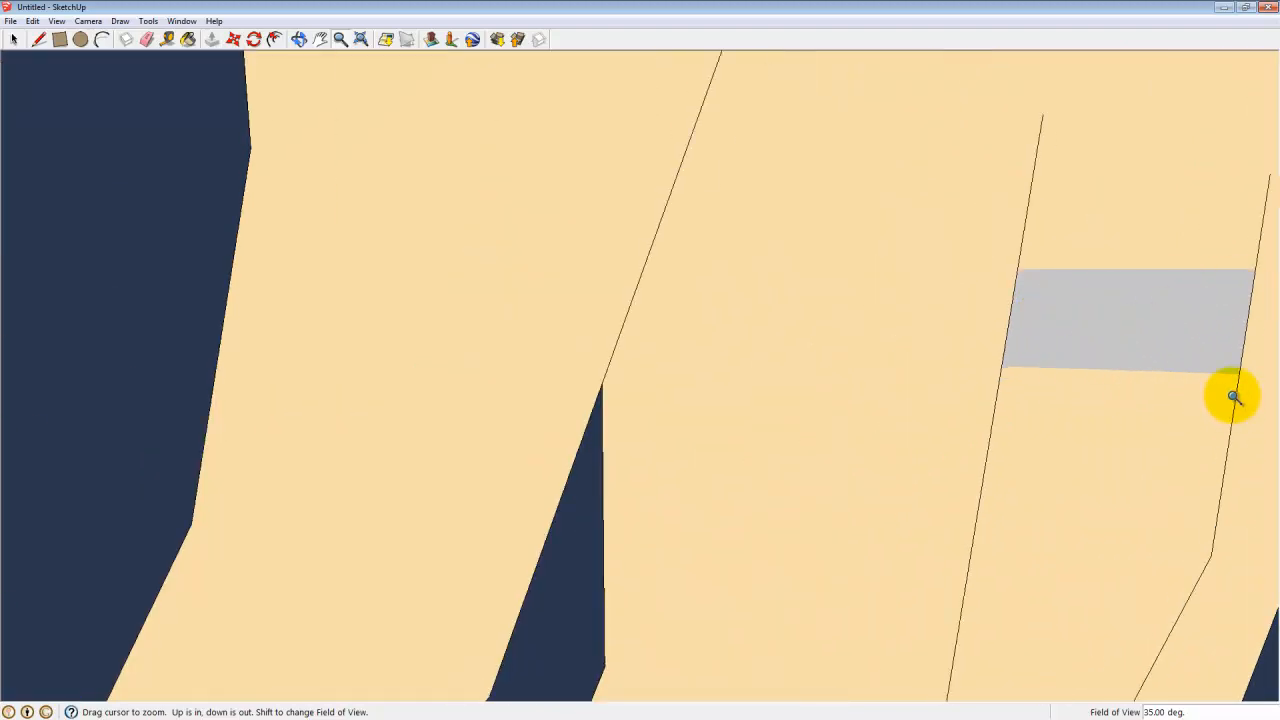
scroll(1106, 354, down, 5)
scroll(1105, 358, down, 8)
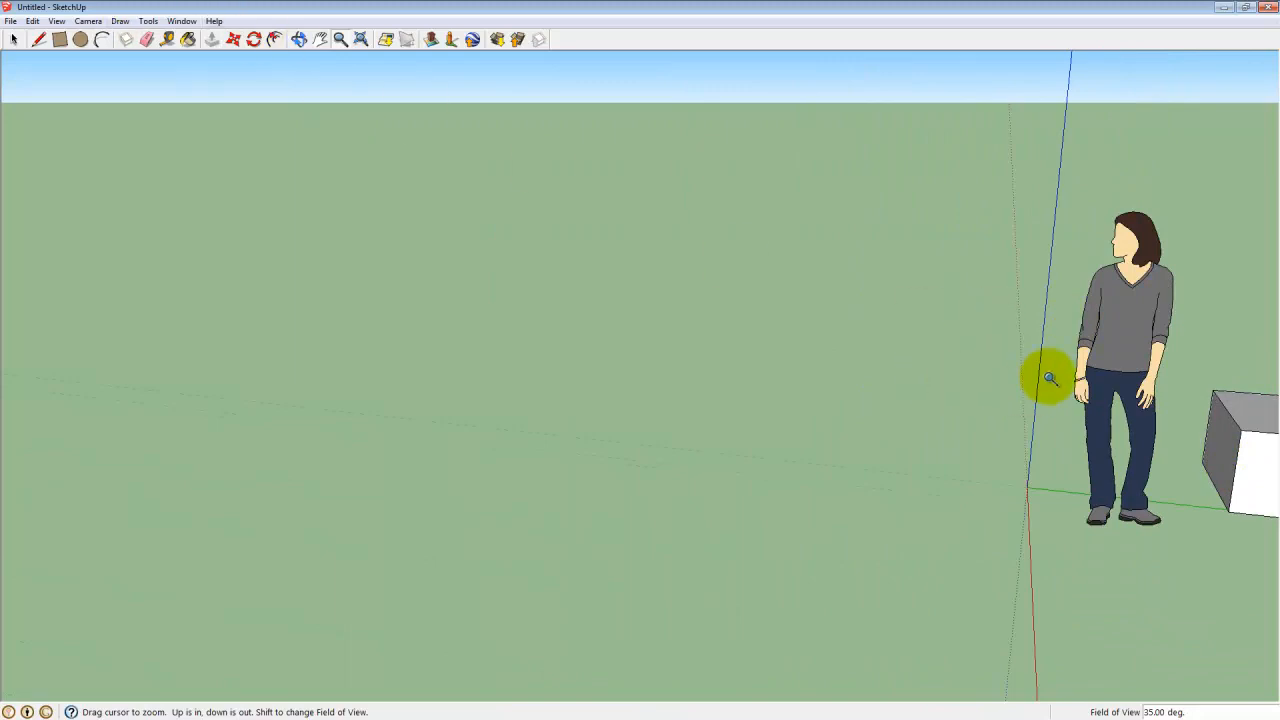
shift+middle_drag(1164, 400, 500, 386)
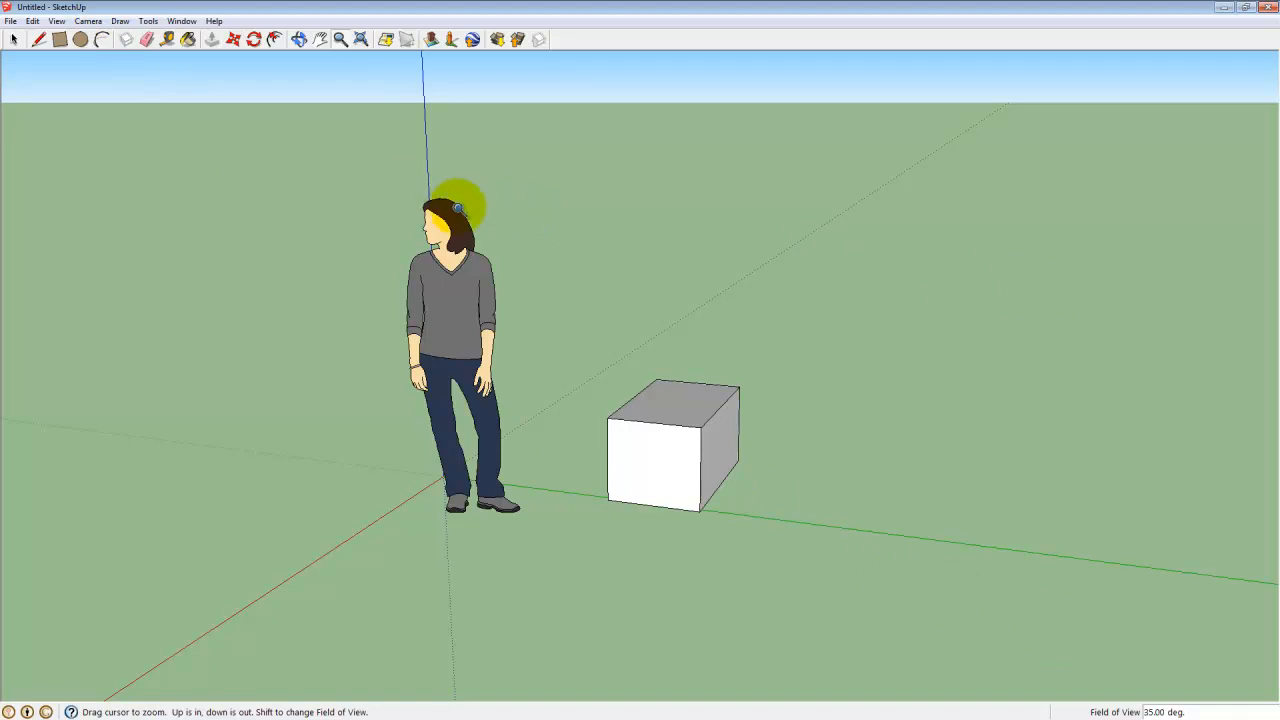
middle_drag(700, 509, 503, 500)
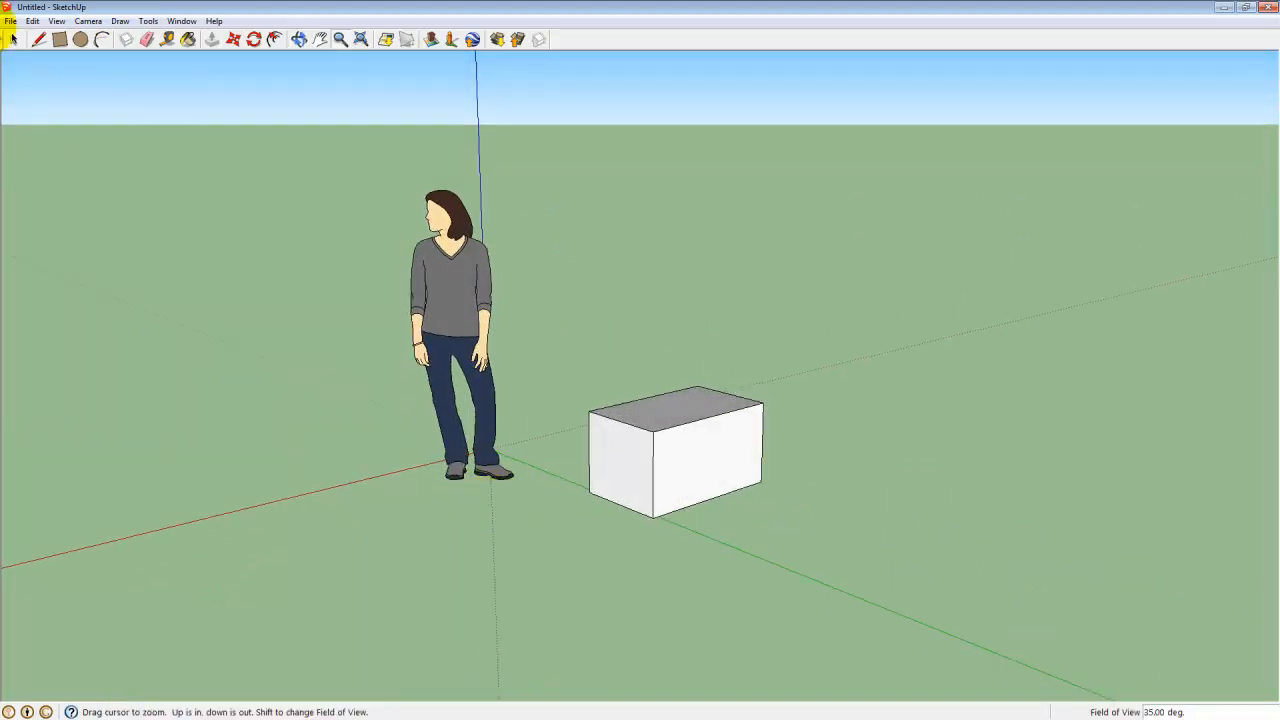
Step: Select the entire box beside the figure, including its connected faces and edges, and delete it
click(15, 45)
double_click(653, 468)
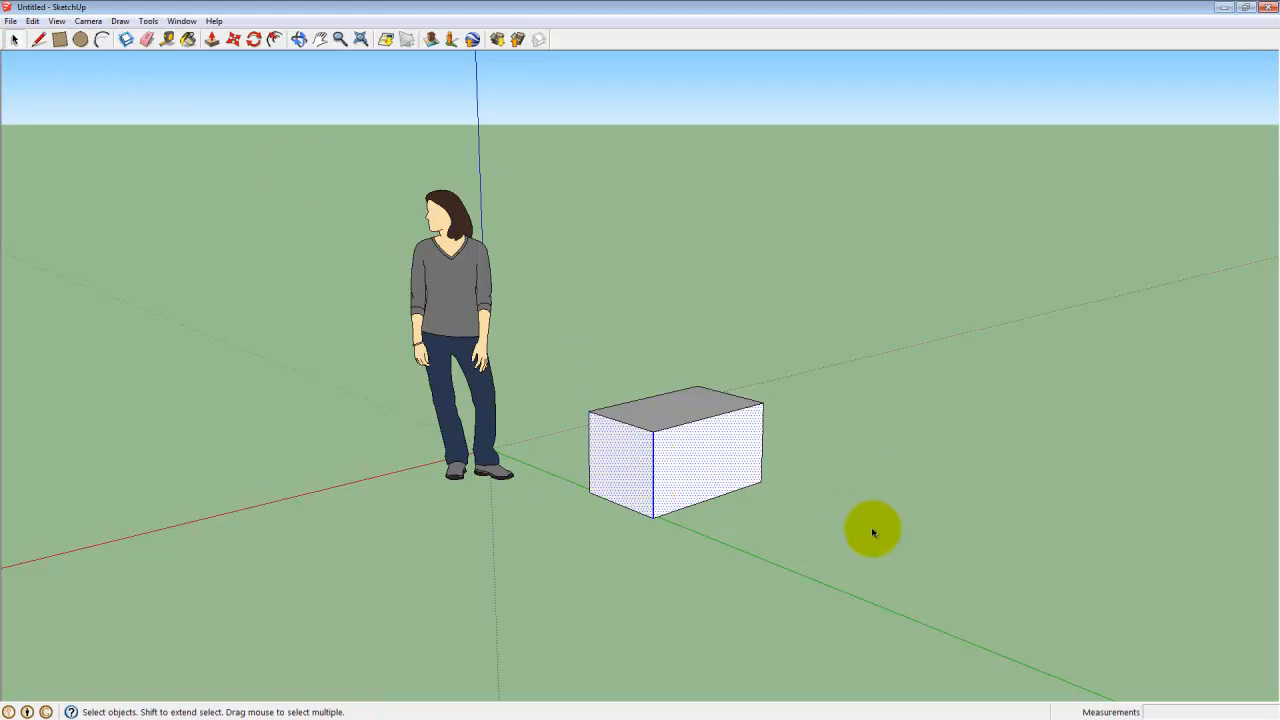
triple_click(707, 444)
key(Delete)
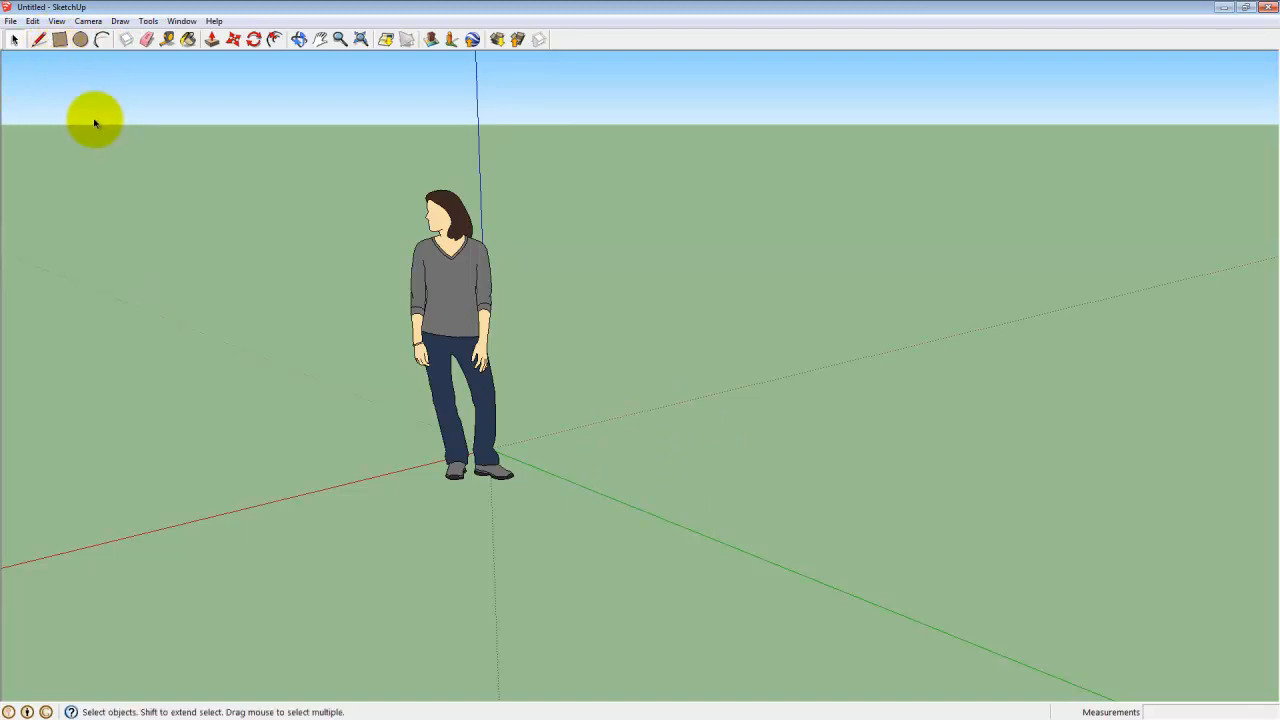
Step: Draw a ground rectangle about 3' 8" by 3' 1" beside the standing figure, between the red and green axes
click(57, 42)
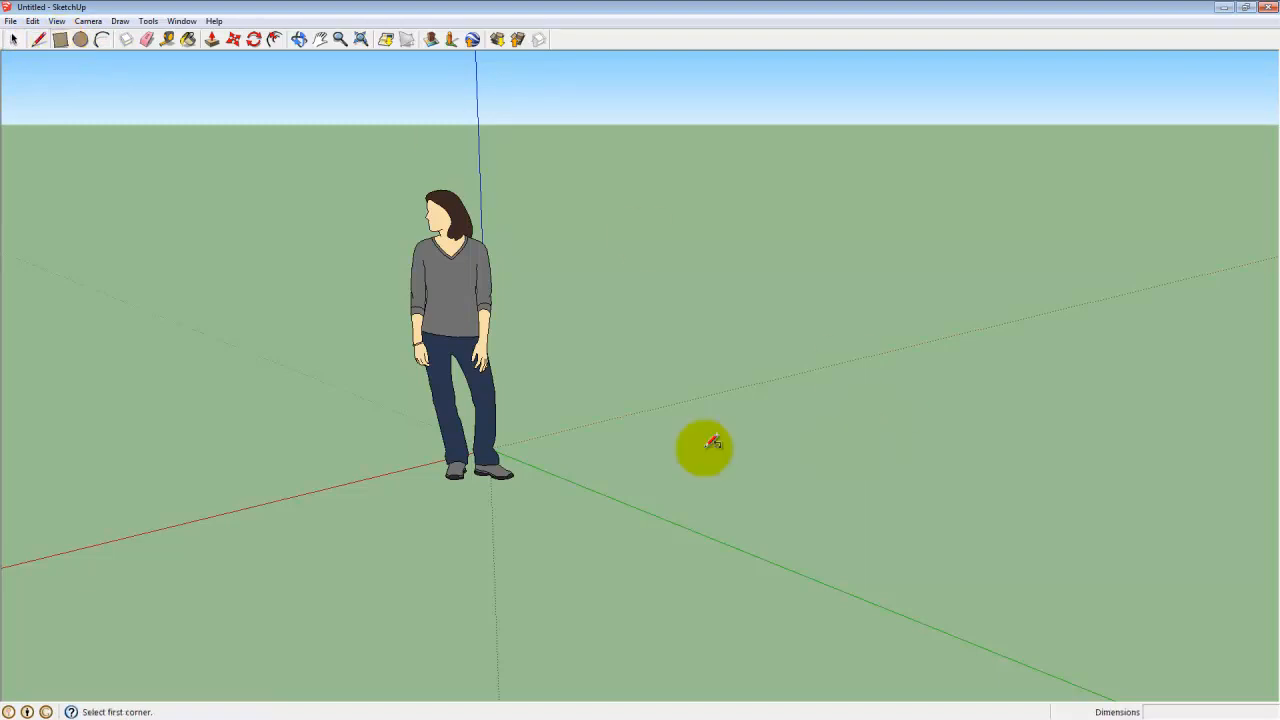
middle_drag(591, 483, 591, 514)
click(678, 377)
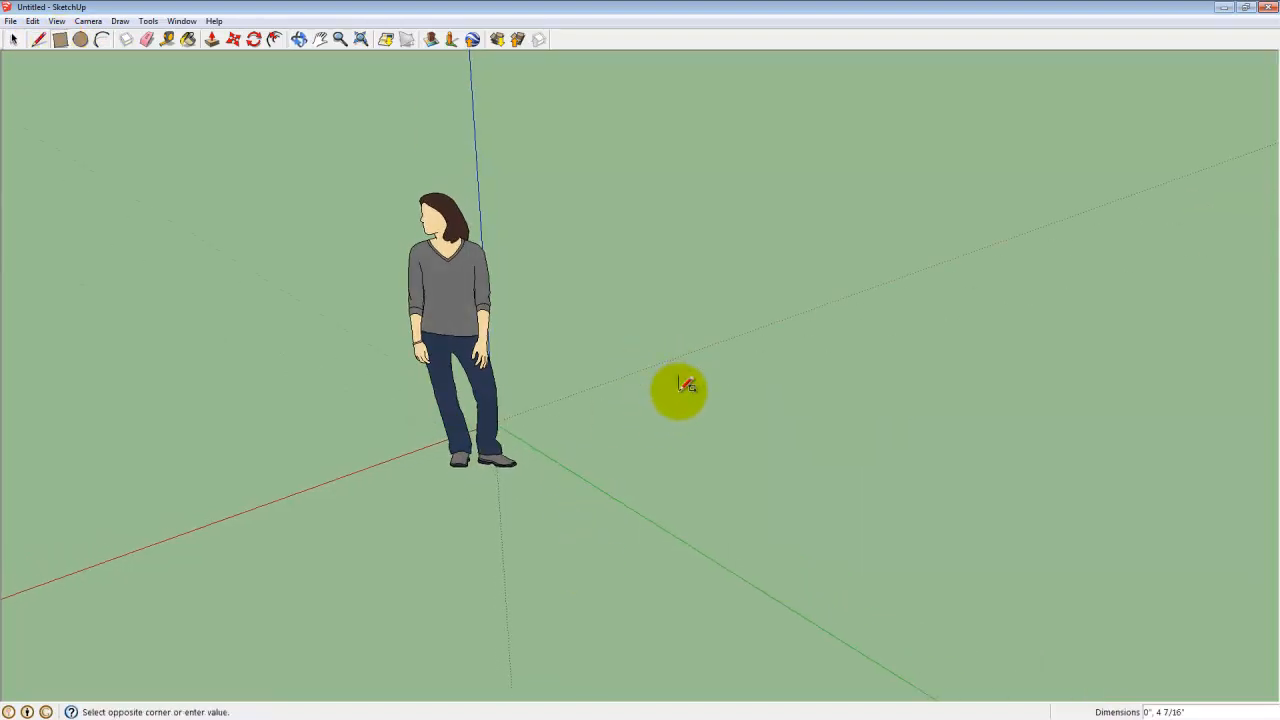
click(650, 473)
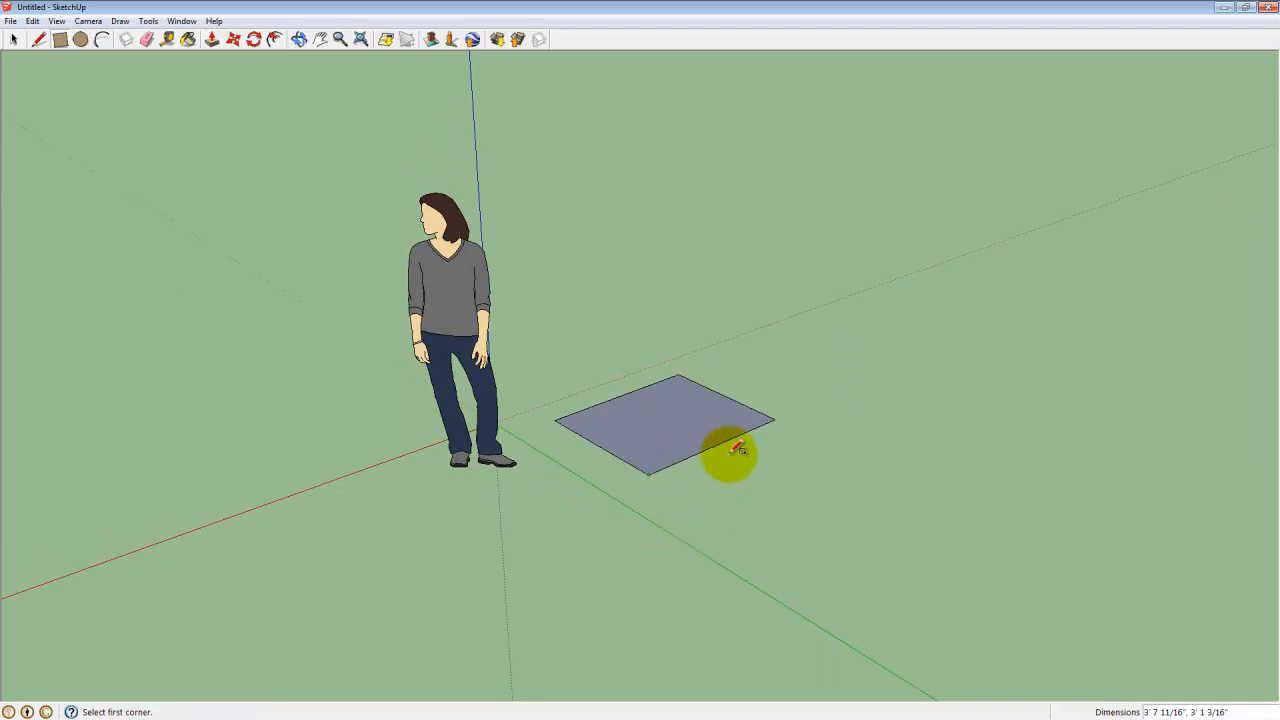
Step: Draw a second, smaller ground rectangle just in front of the first one, leaving a narrow gap between them
click(778, 431)
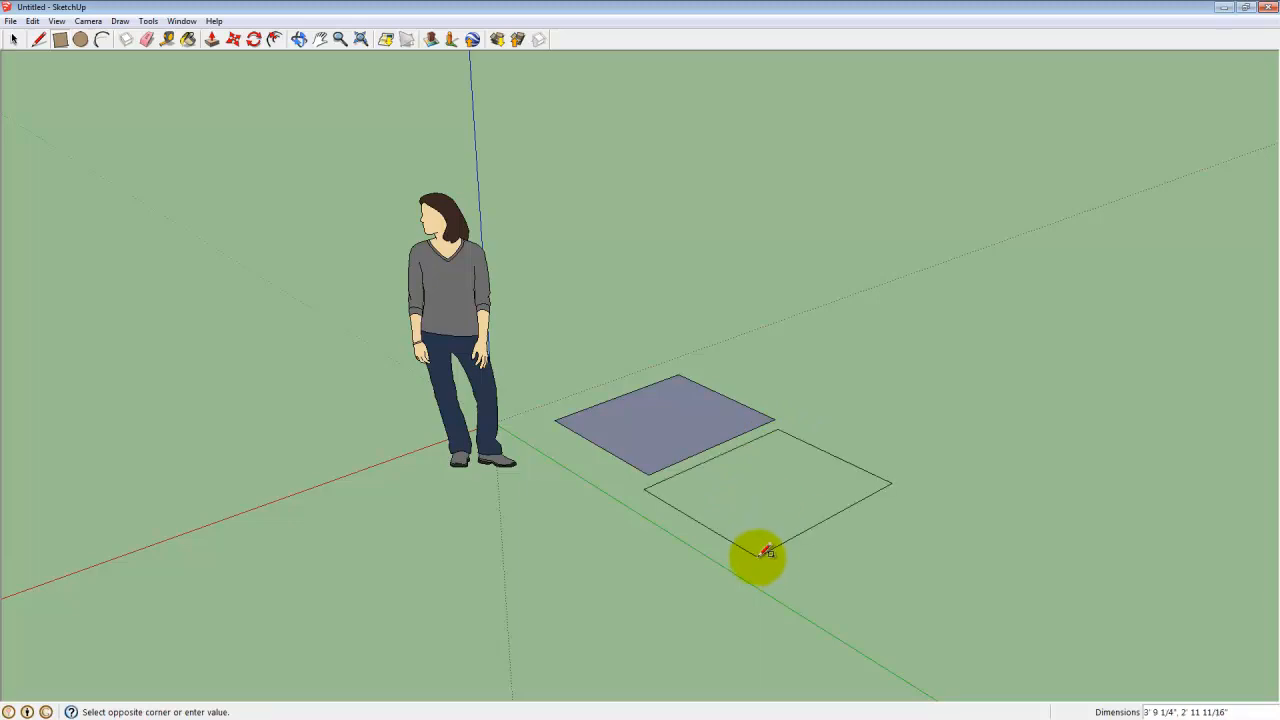
click(795, 503)
scroll(788, 509, down, 2)
middle_drag(791, 509, 637, 441)
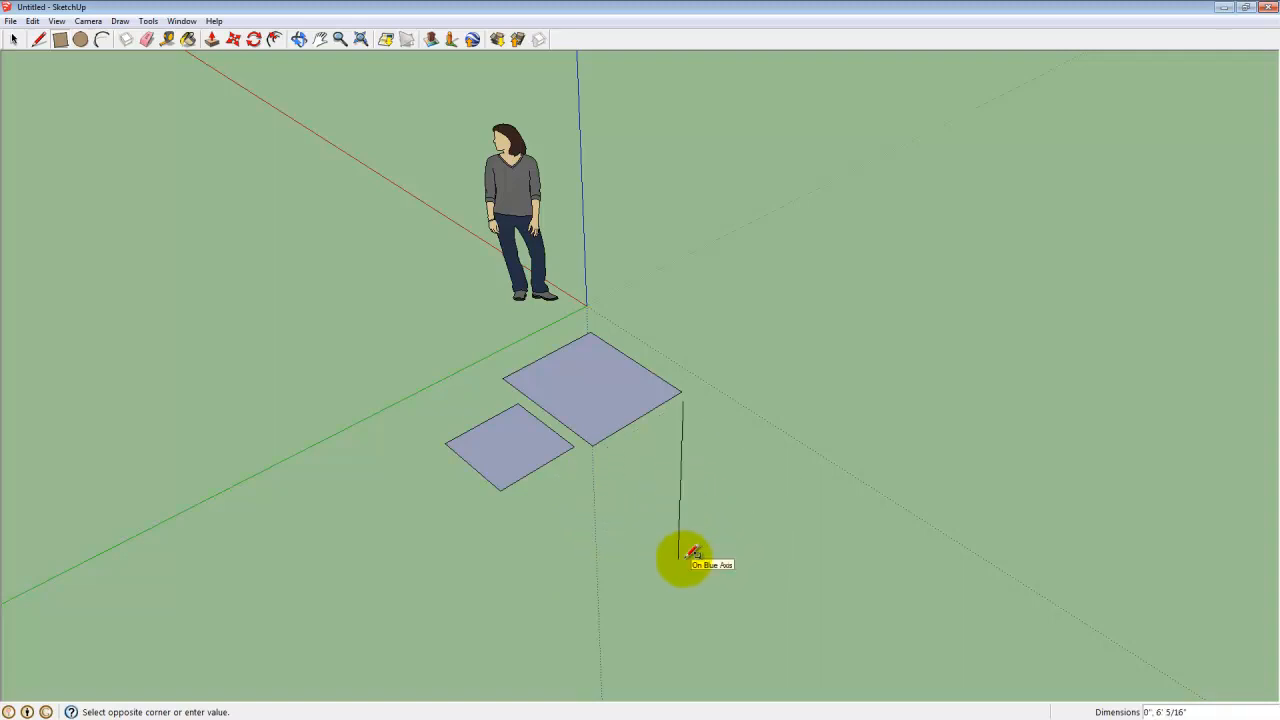
Step: Draw two more ground rectangles, about 3' 10" by 2' 7" and about 2' 6" by 2' 10", completing a two-by-two cluster with narrow gaps
click(720, 527)
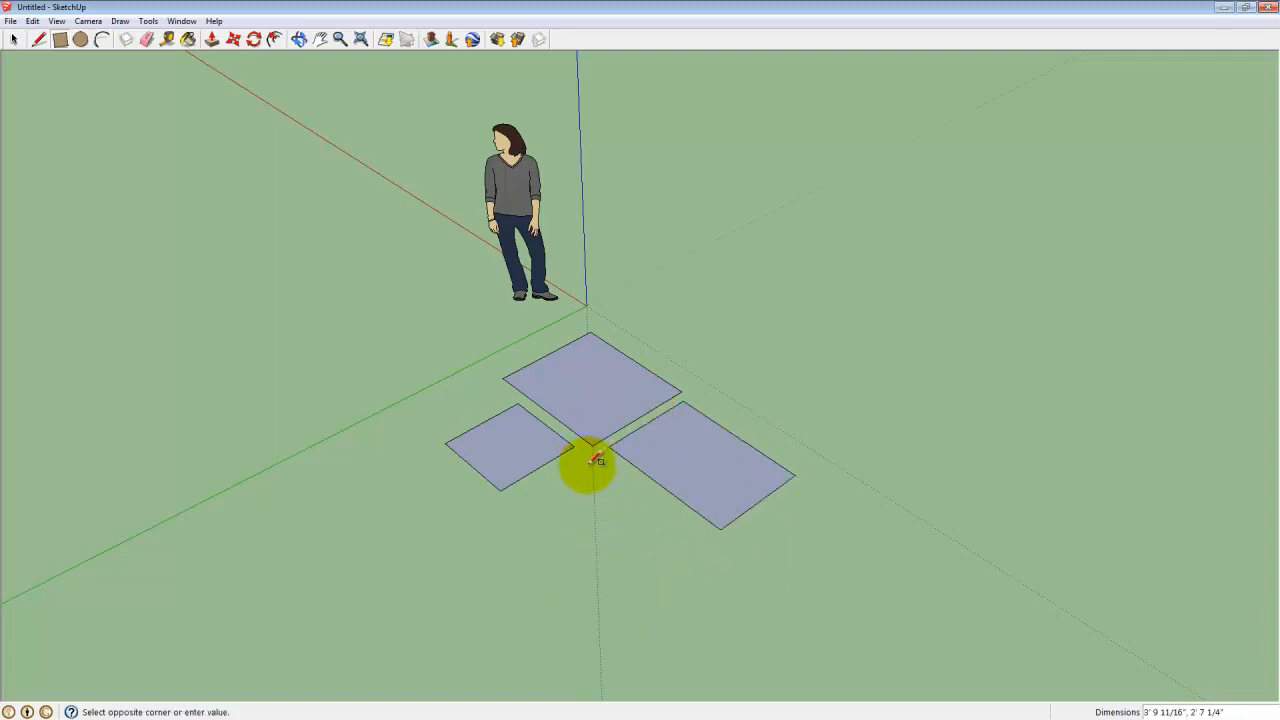
click(560, 583)
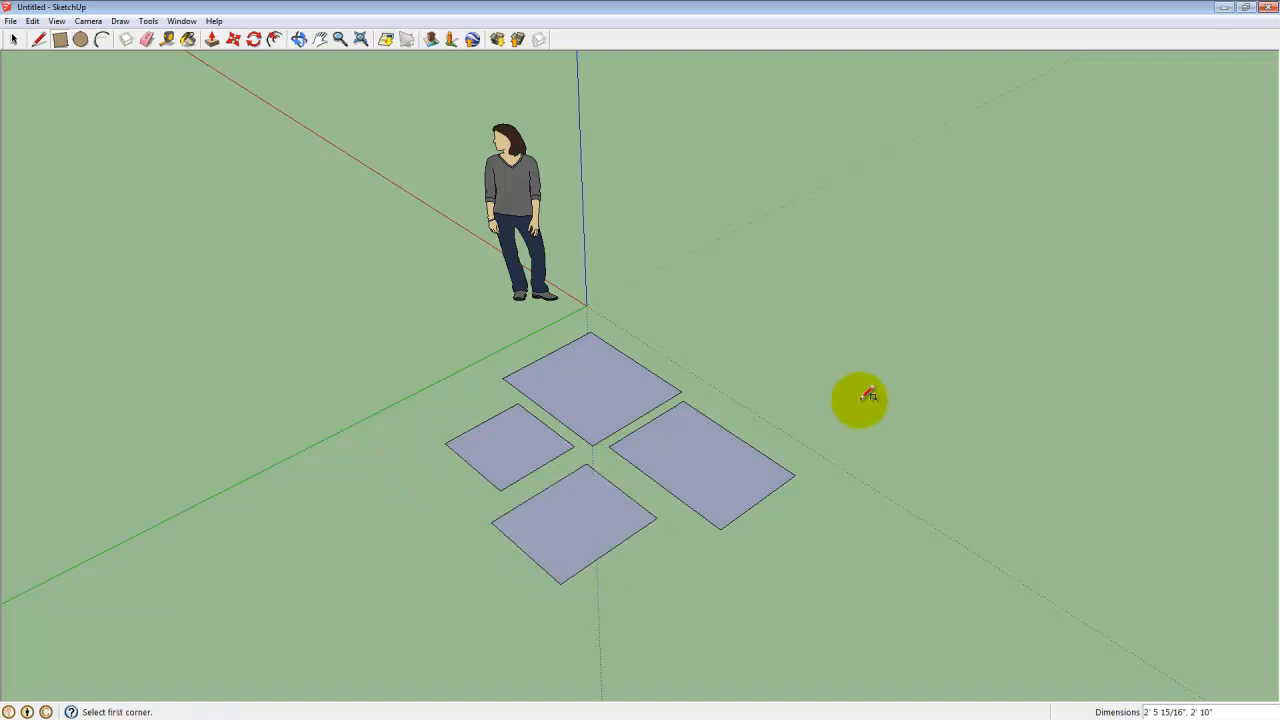
Step: Draw two ground circles beside the rectangles, one with a radius of about 1' 5" and a larger one in front of it
click(80, 40)
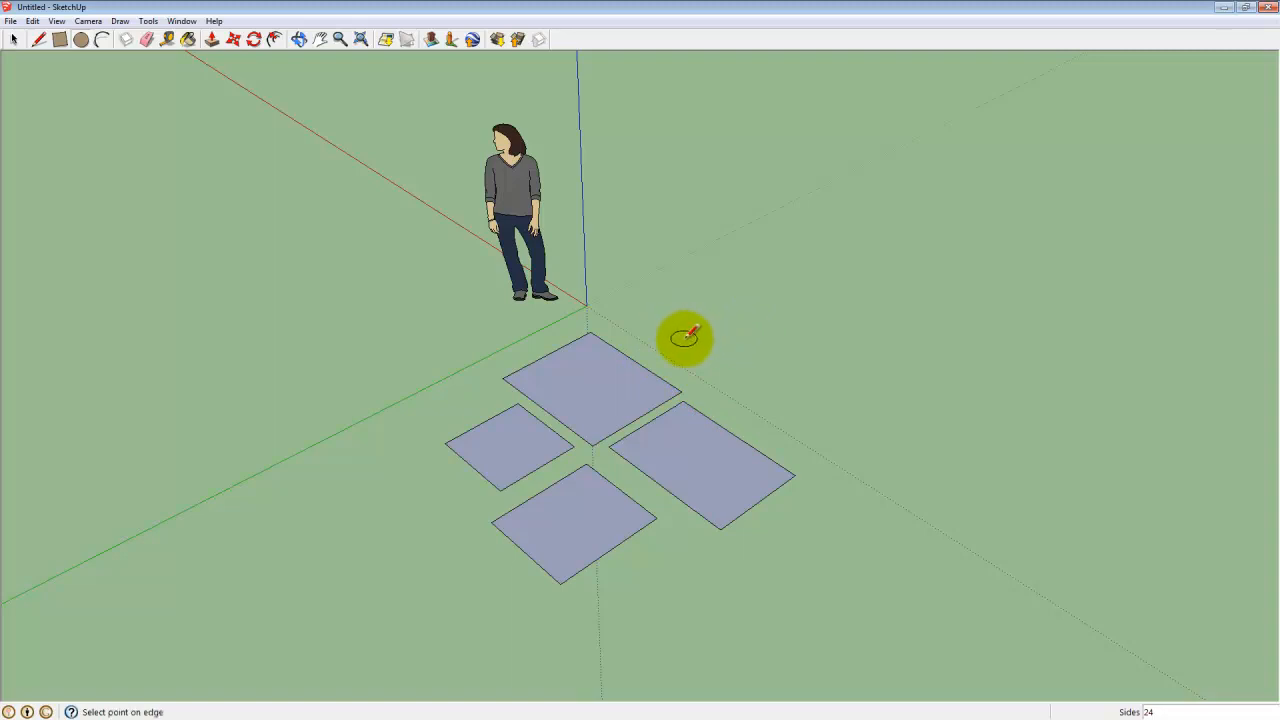
click(735, 338)
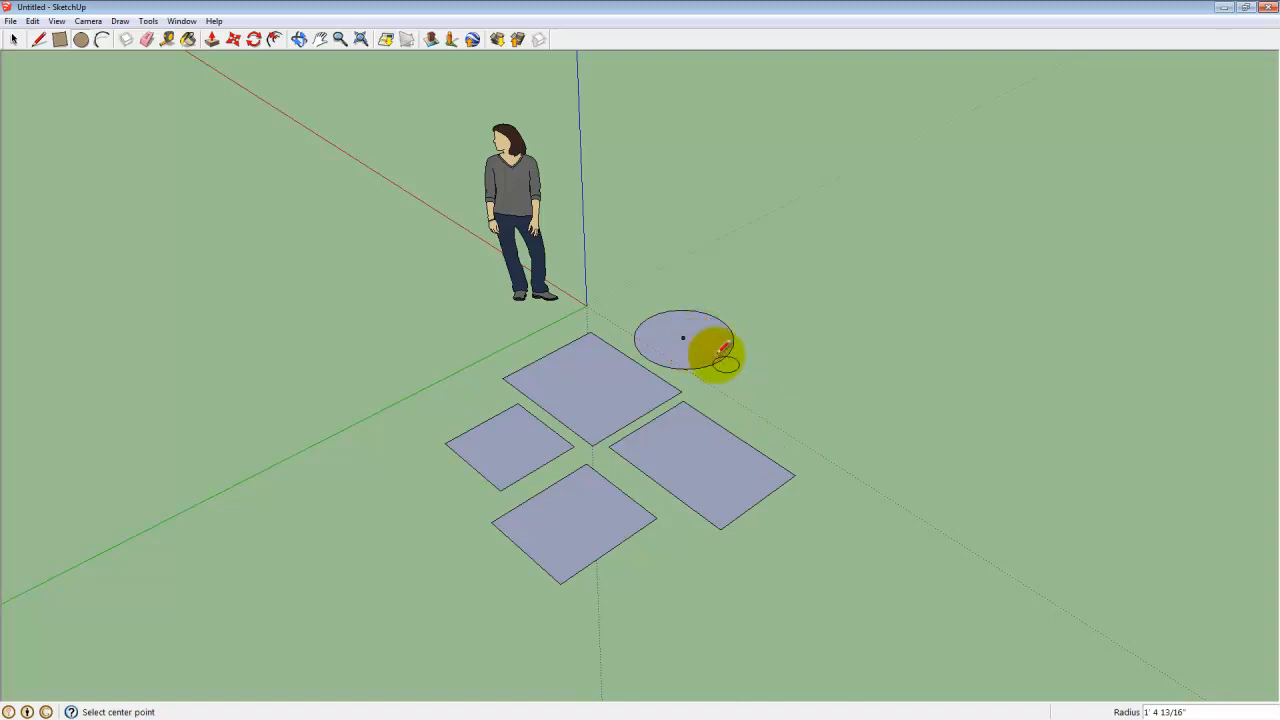
click(860, 404)
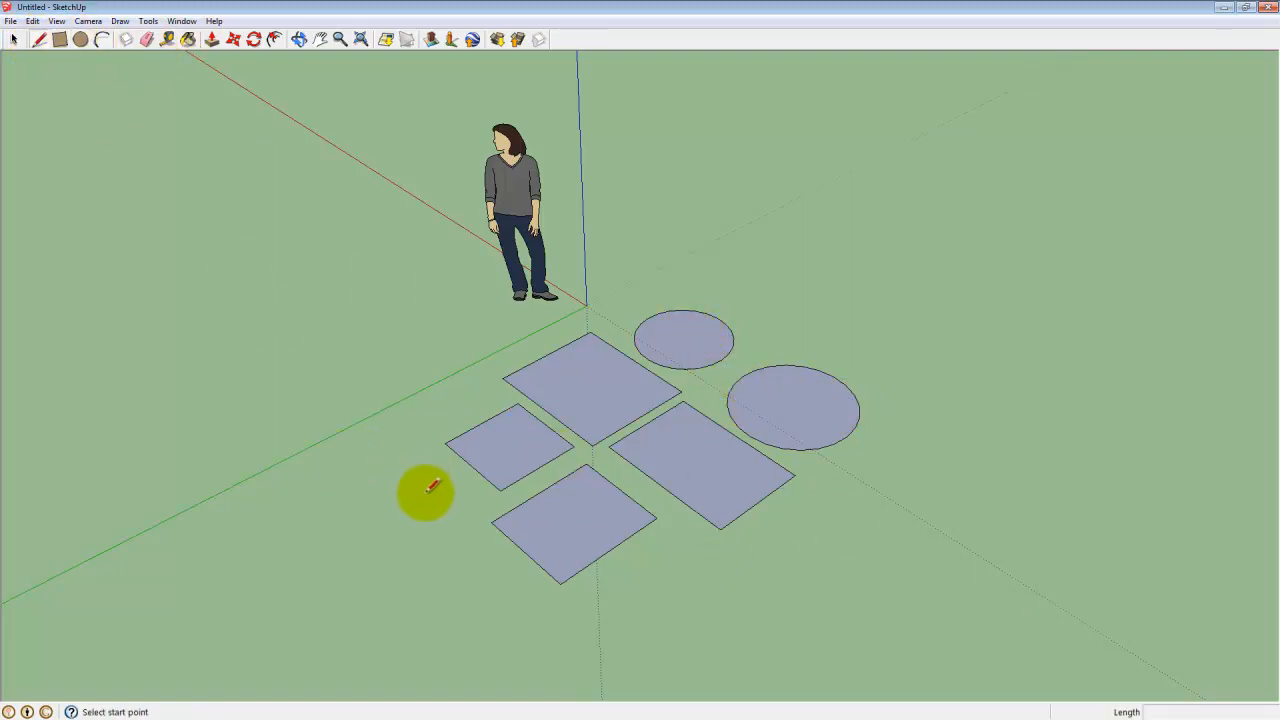
Step: Draw a closed four-sided face with a slanted edge across the green axis, on the opposite side of the rectangles from the circles
middle_drag(466, 491, 434, 392)
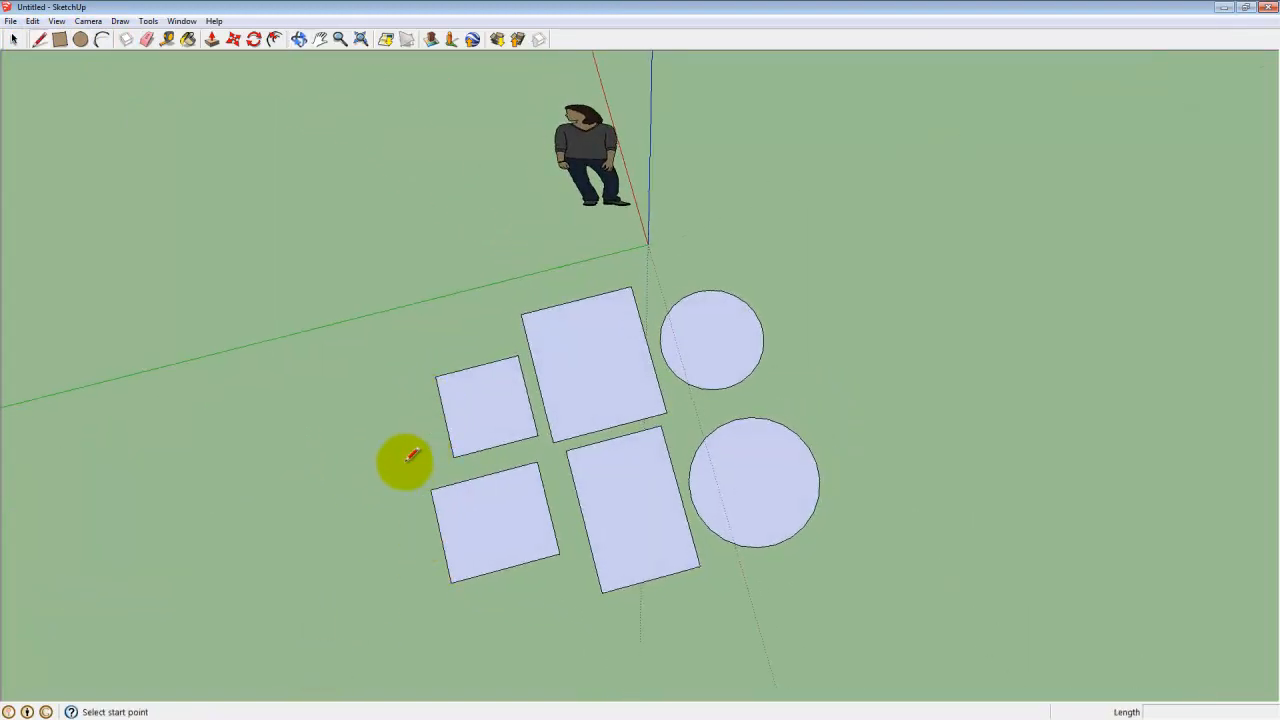
click(400, 398)
click(291, 426)
click(282, 376)
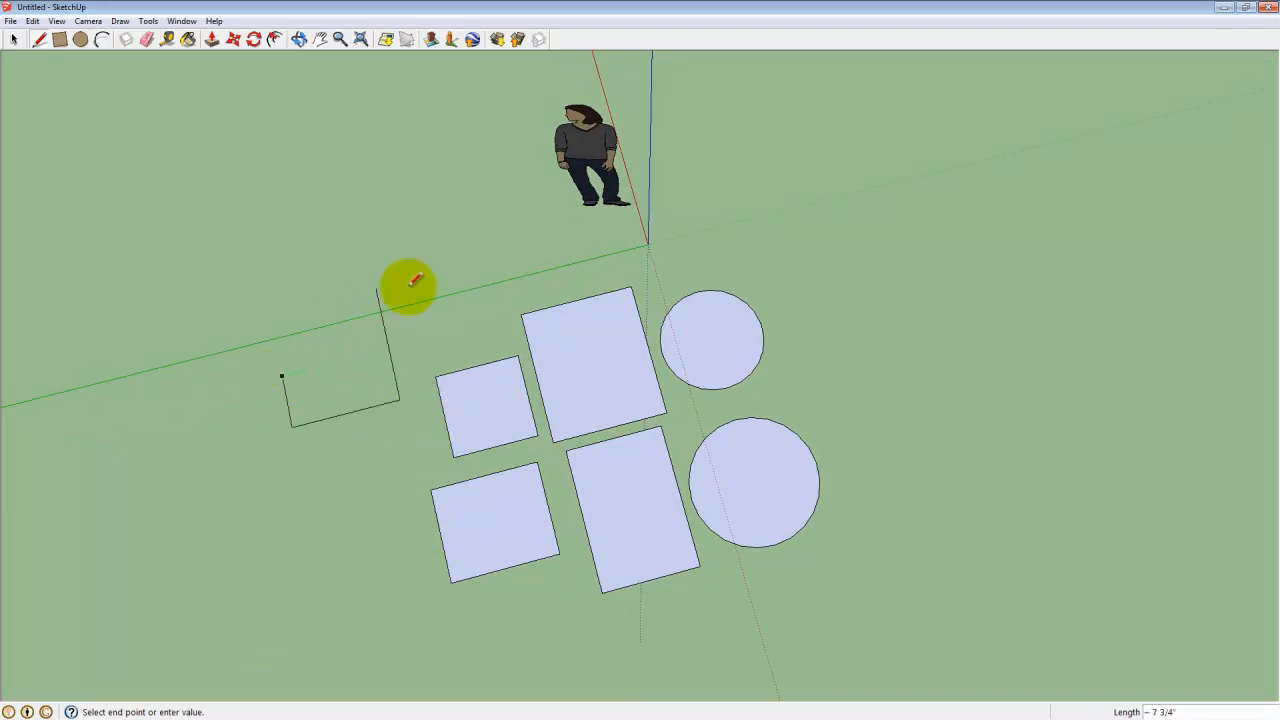
click(377, 290)
mouse_move(543, 389)
middle_down()
mouse_move(502, 458)
mouse_move(524, 378)
middle_up()
mouse_move(486, 571)
middle_down()
mouse_move(743, 420)
mouse_move(681, 506)
mouse_move(720, 434)
mouse_move(286, 286)
middle_up()
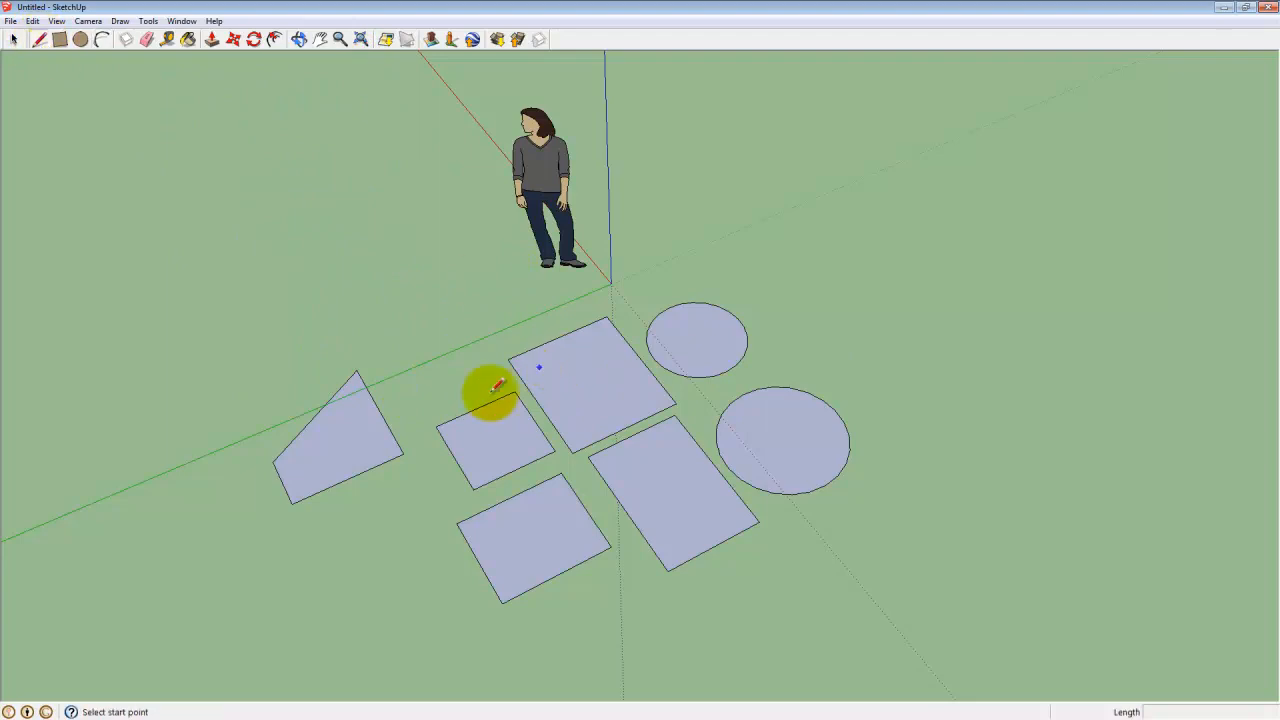
Step: Draw a closed six-sided outline with the Line tool on the open ground beyond the circles, with one long straight side
mouse_move(406, 496)
middle_down()
mouse_move(537, 408)
mouse_move(689, 569)
mouse_move(746, 560)
mouse_move(543, 423)
middle_up()
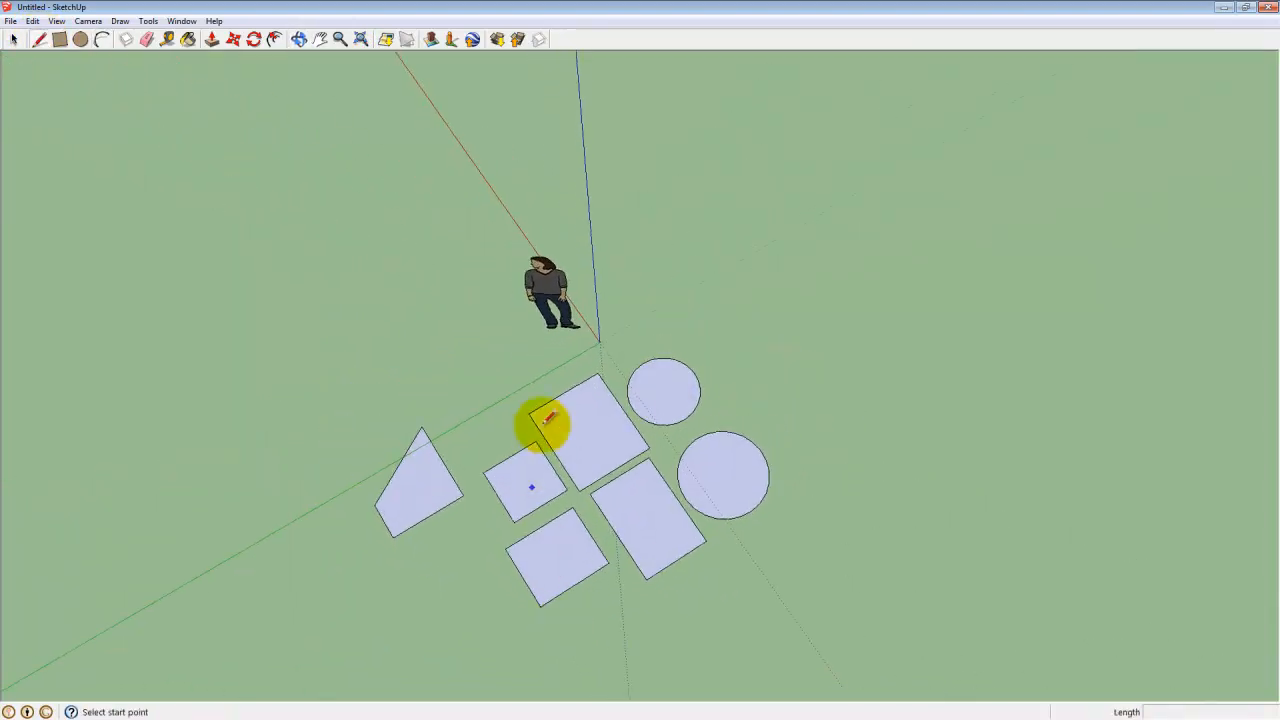
middle_drag(657, 568, 766, 368)
click(770, 360)
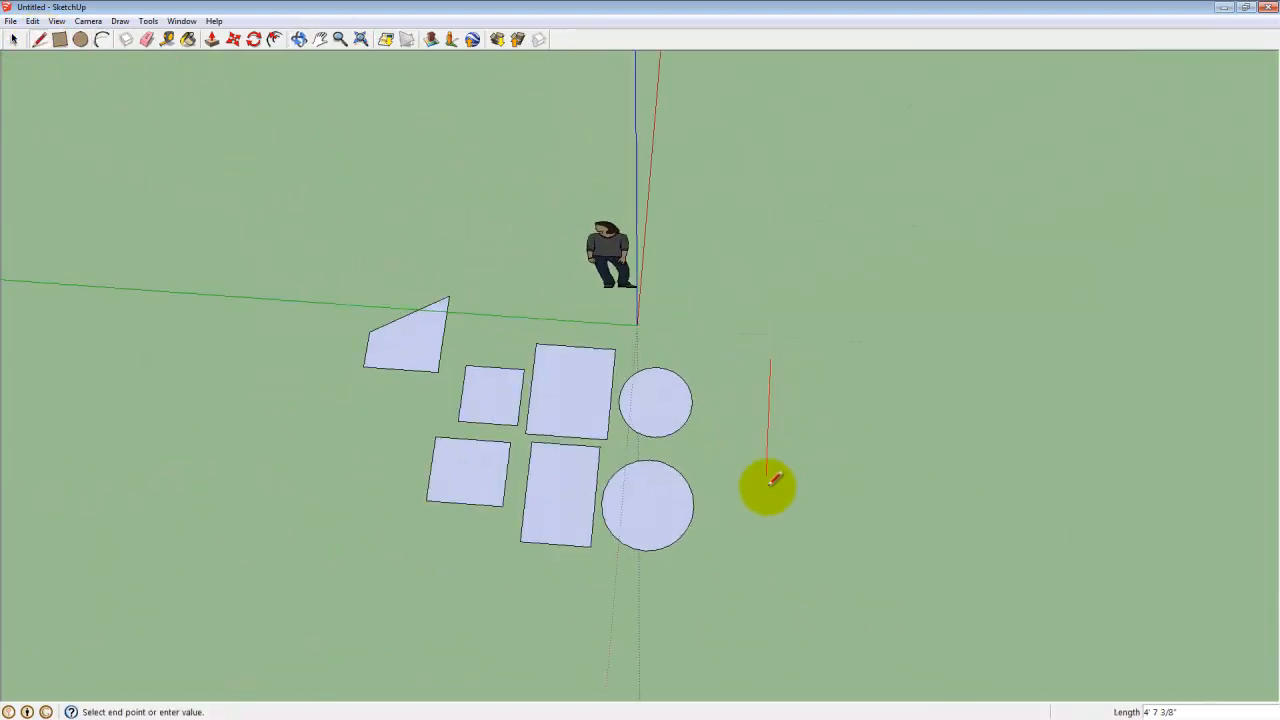
click(763, 553)
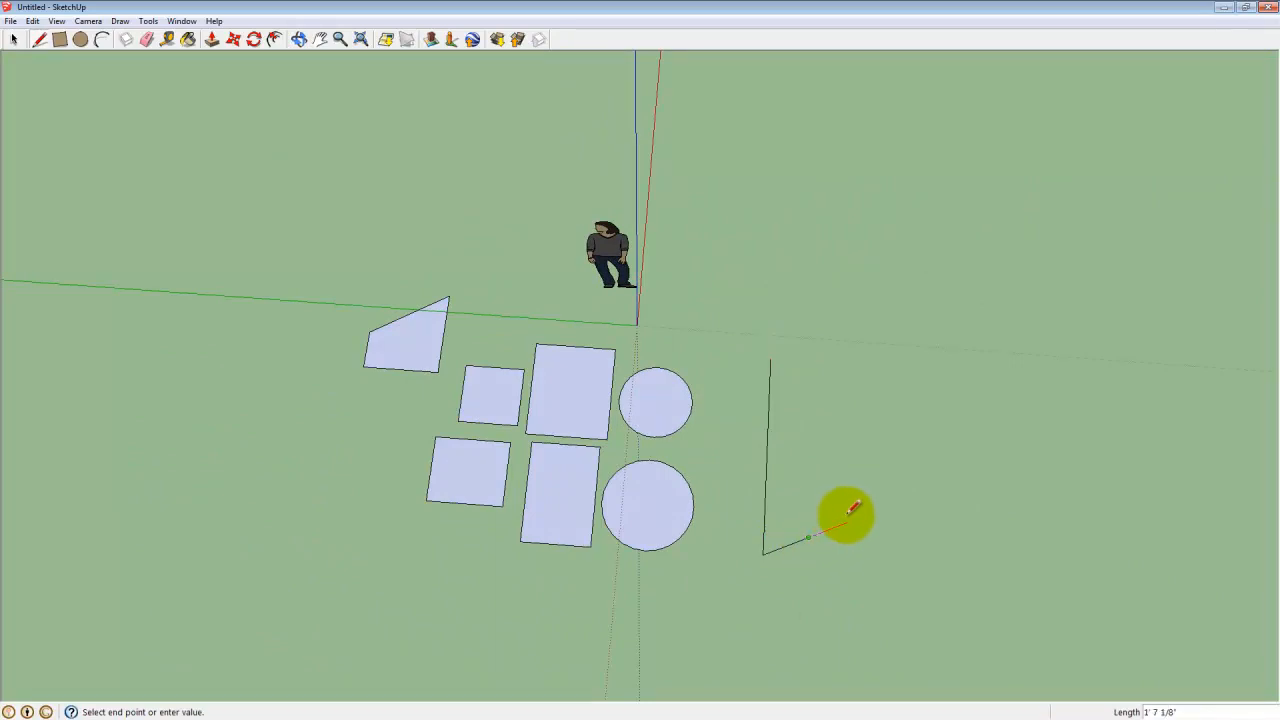
click(840, 498)
click(842, 439)
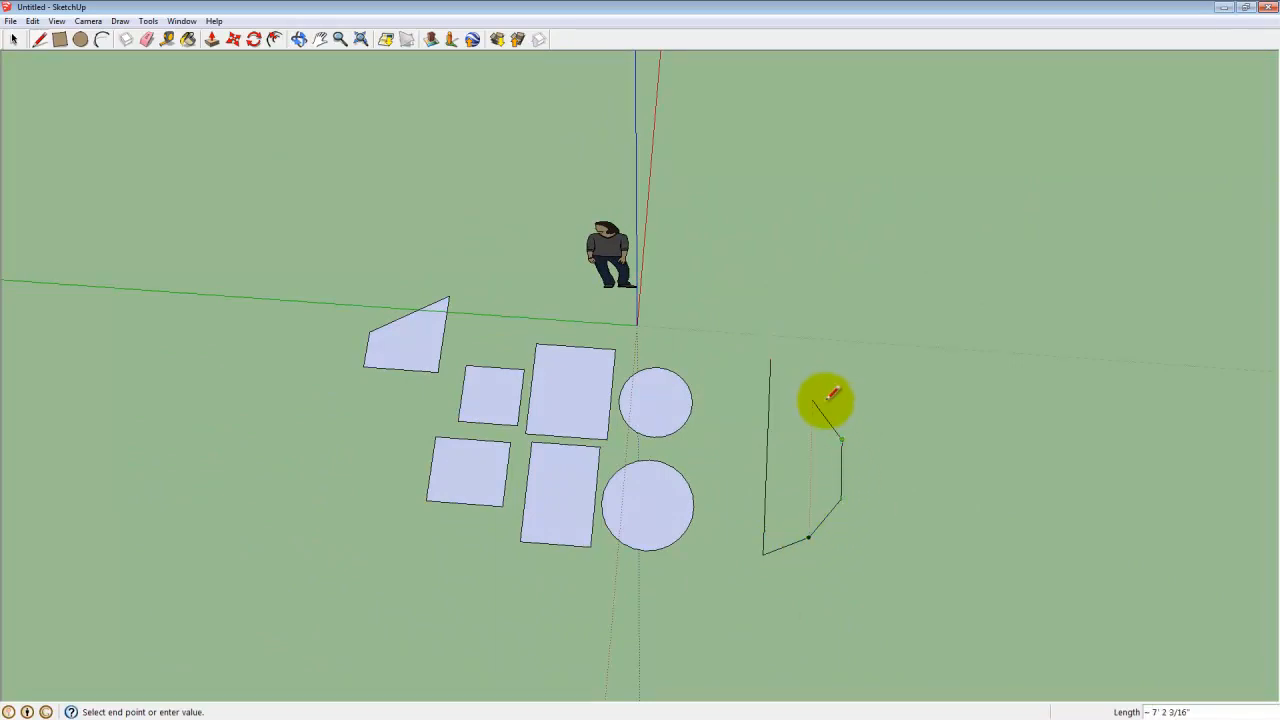
click(813, 389)
click(771, 359)
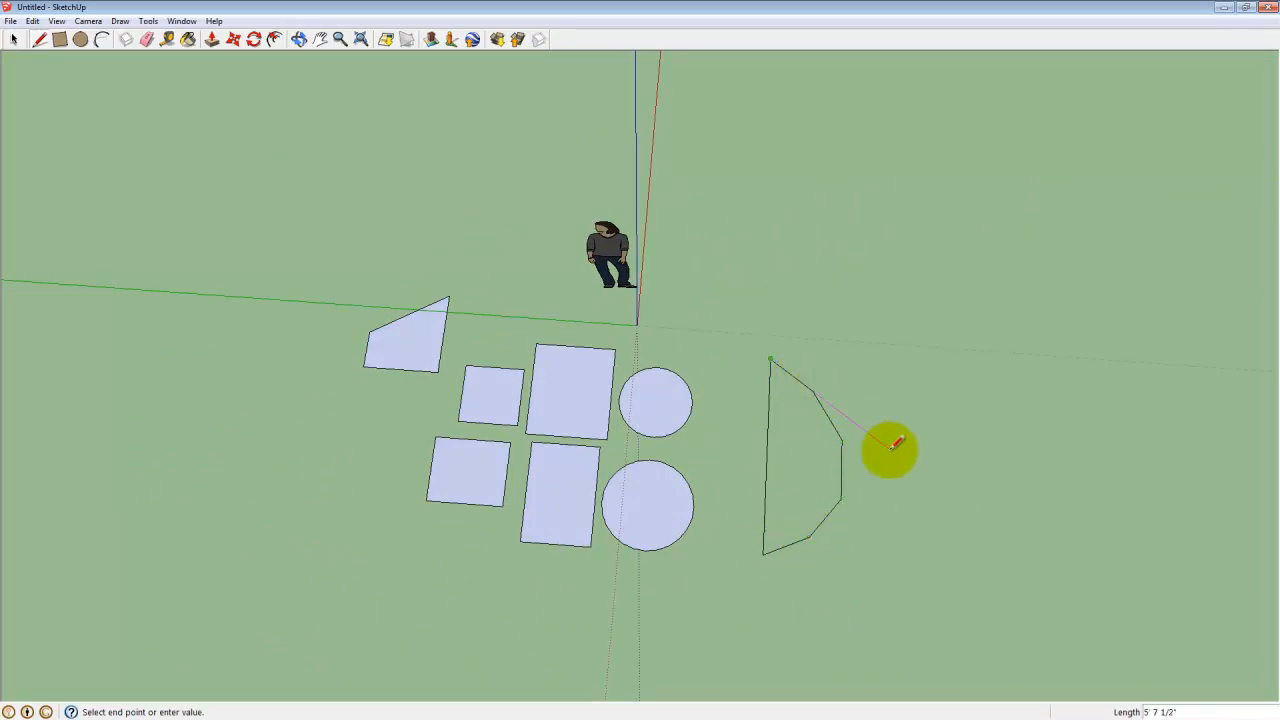
Step: Orbit down to ground level to check whether the six-sided outline beyond the circles lies flat, and cancel the pending line
middle_drag(891, 514, 700, 477)
middle_drag(789, 440, 1037, 457)
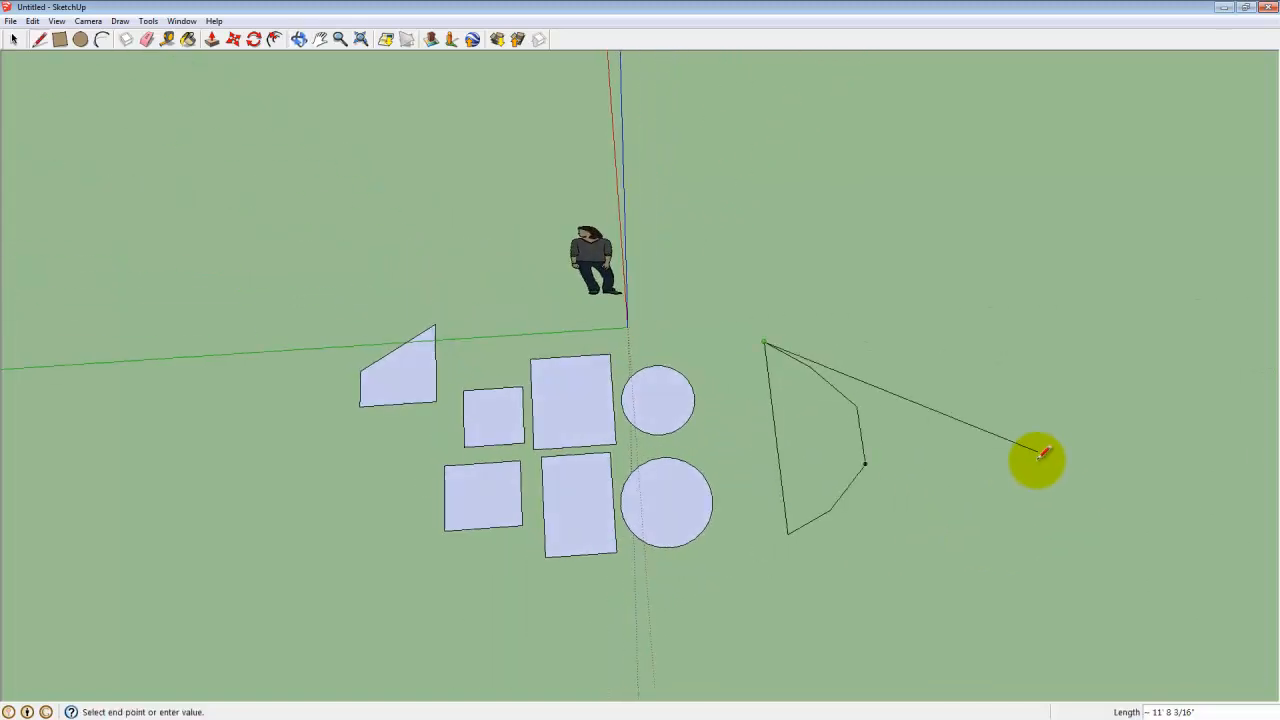
middle_drag(829, 543, 991, 220)
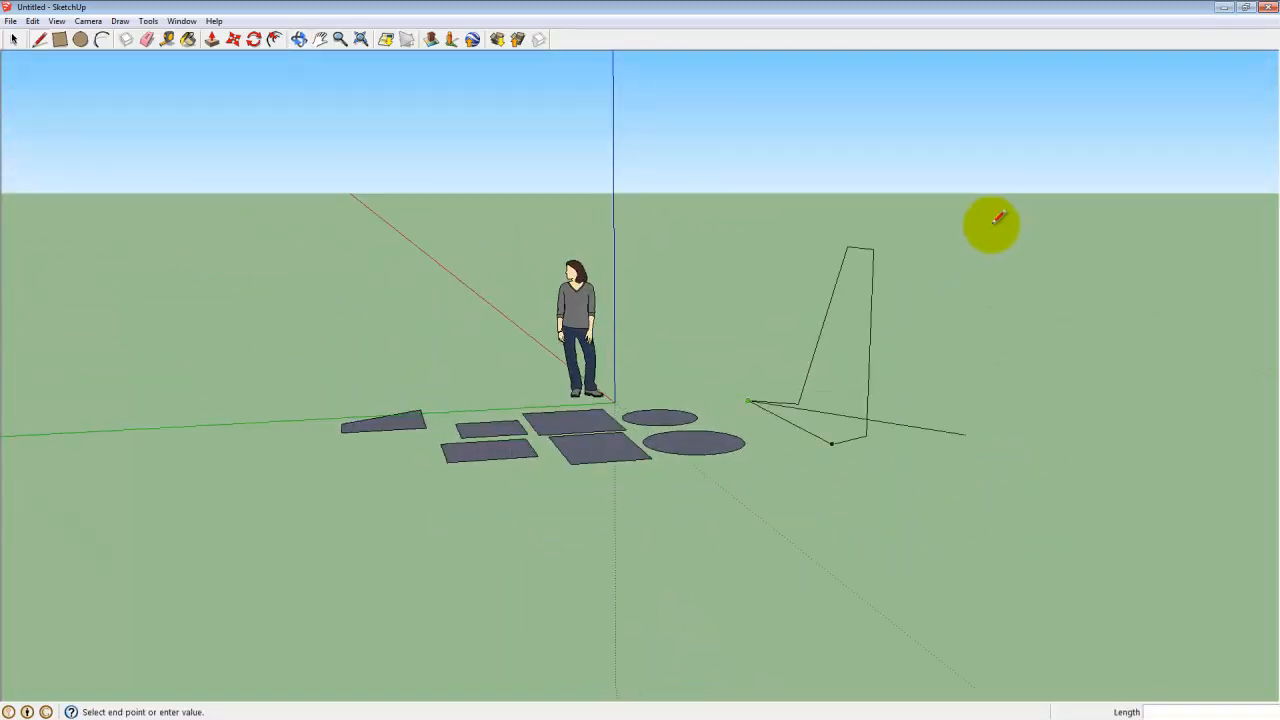
middle_drag(843, 351, 837, 437)
key(Escape)
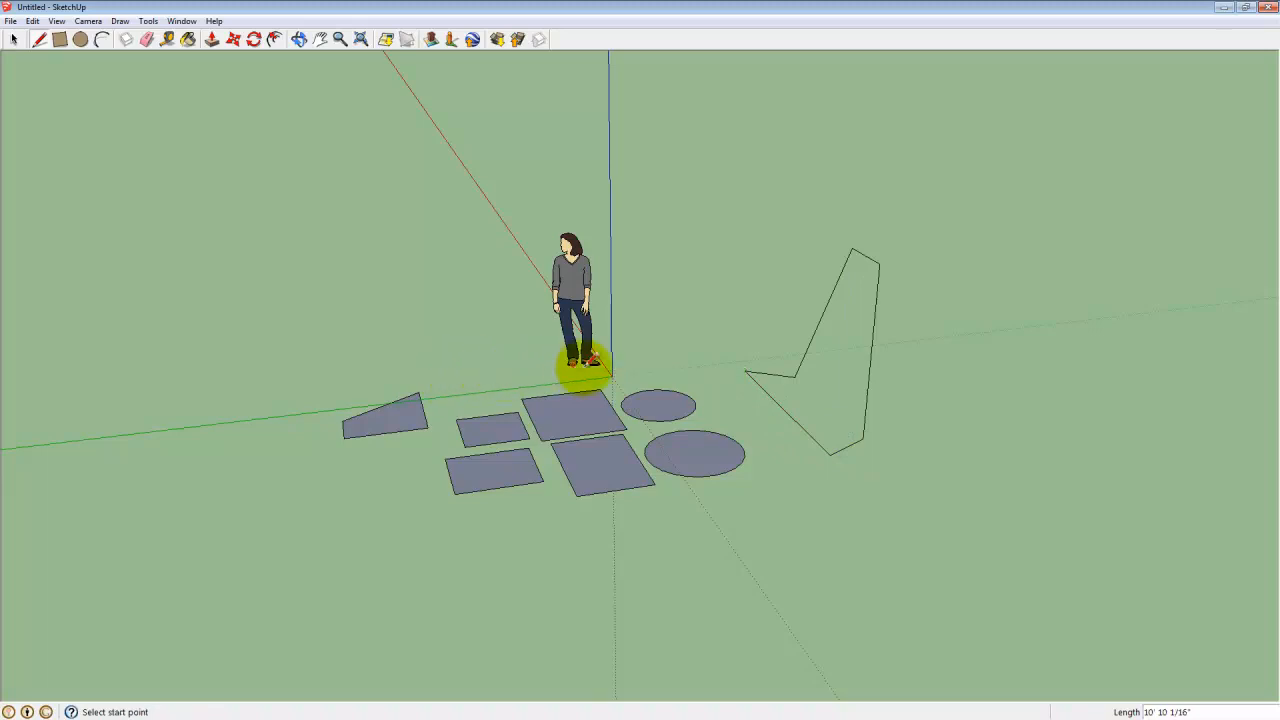
Step: Draw a half-circle arc about 9' wide with a bulge of about 4' 6" on the ground in front of the rectangles
click(102, 39)
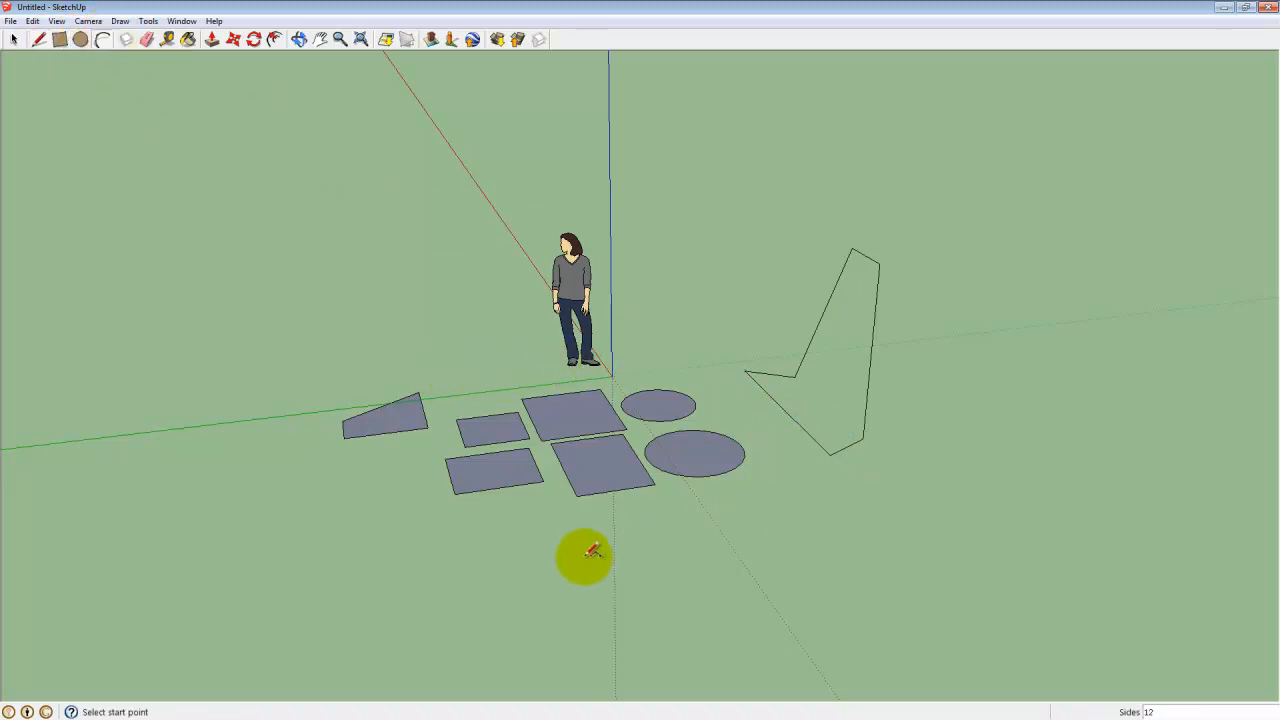
middle_drag(914, 480, 613, 600)
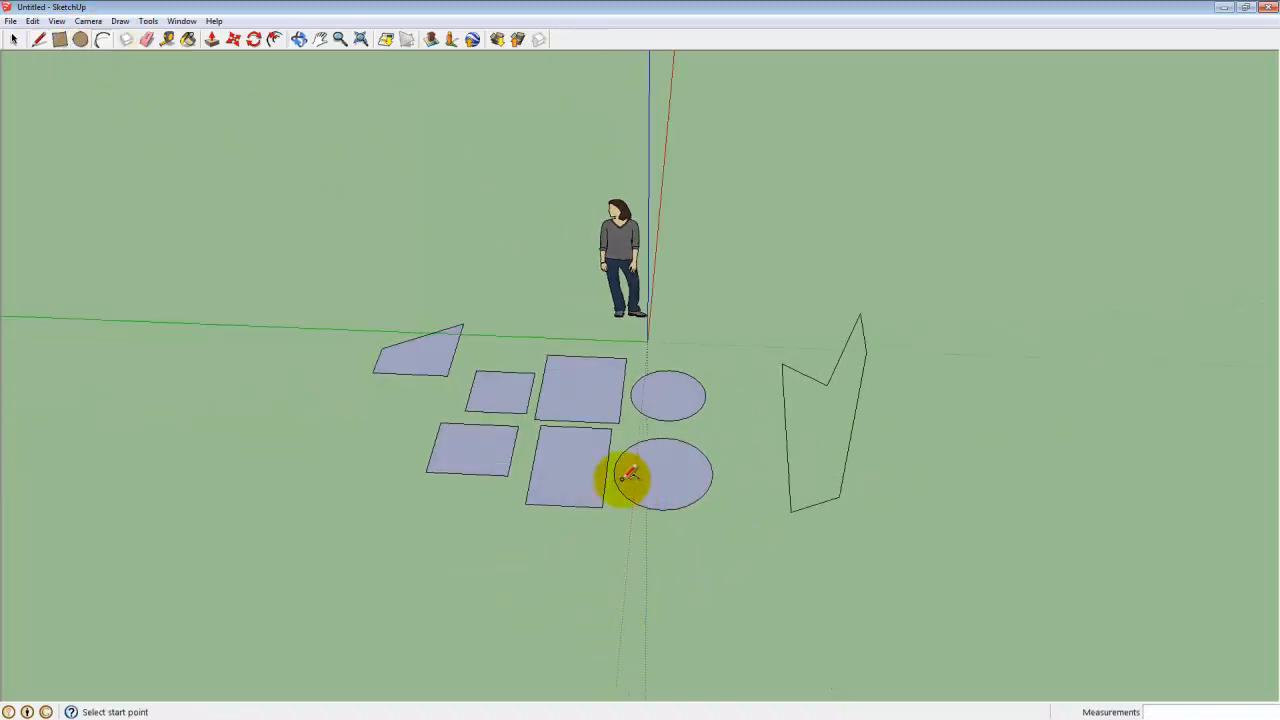
click(414, 538)
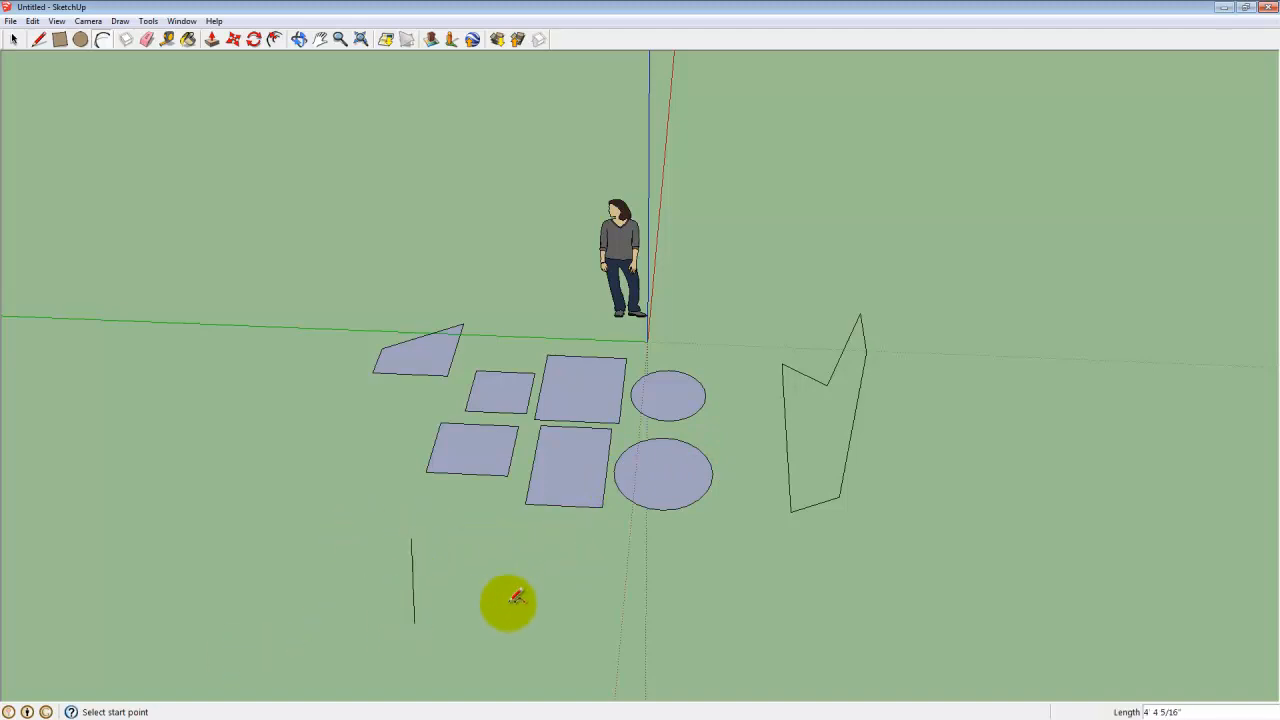
click(695, 549)
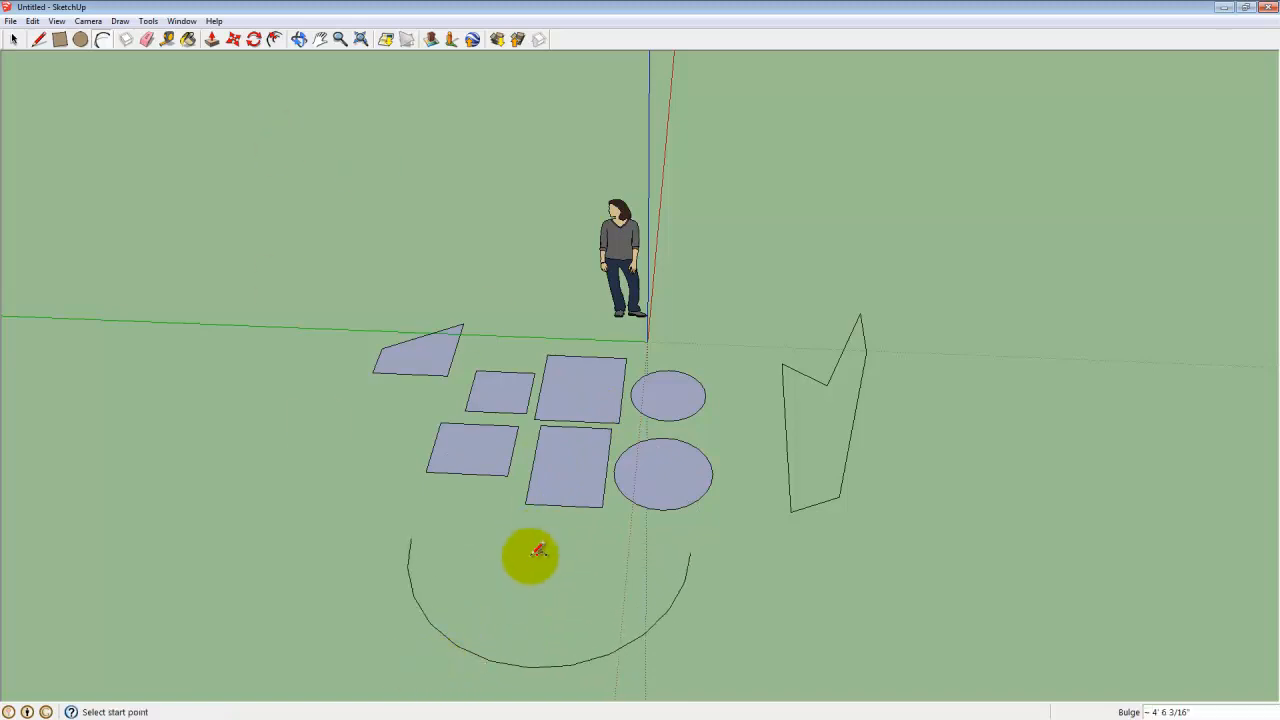
Step: Draw a closed six-sided line outline on the open ground between the four-sided face and the arc
click(38, 39)
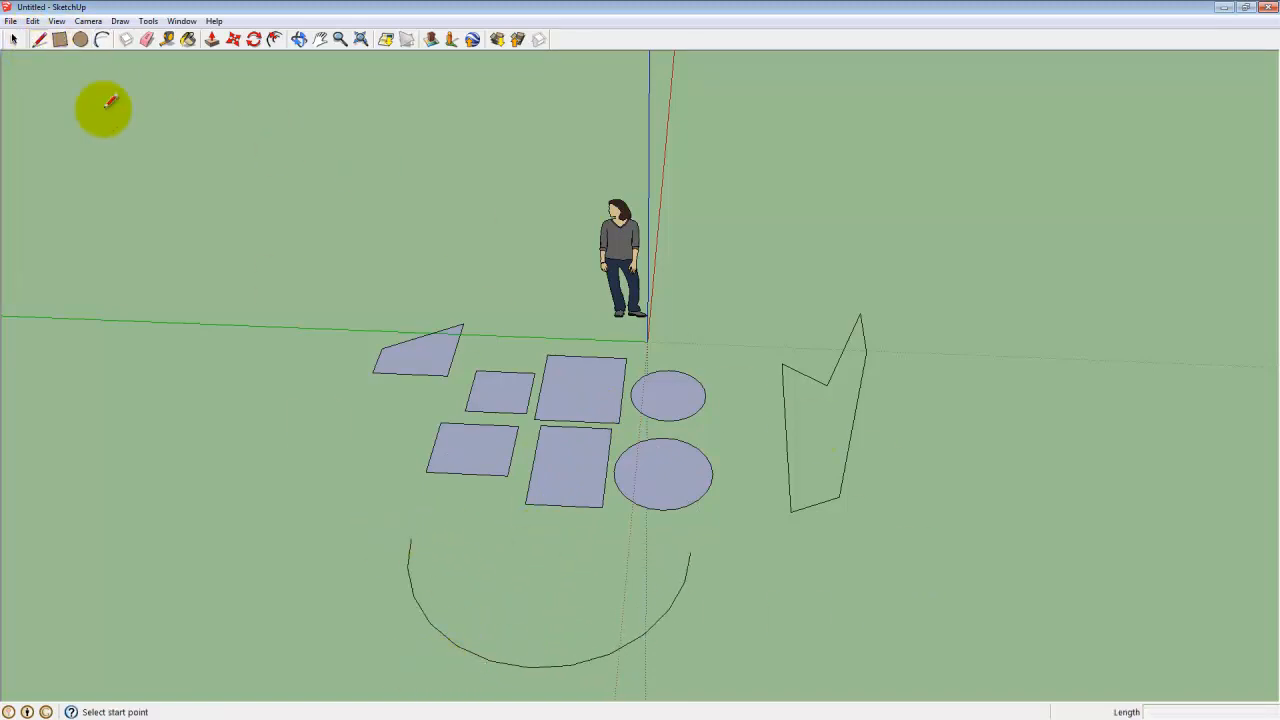
click(300, 403)
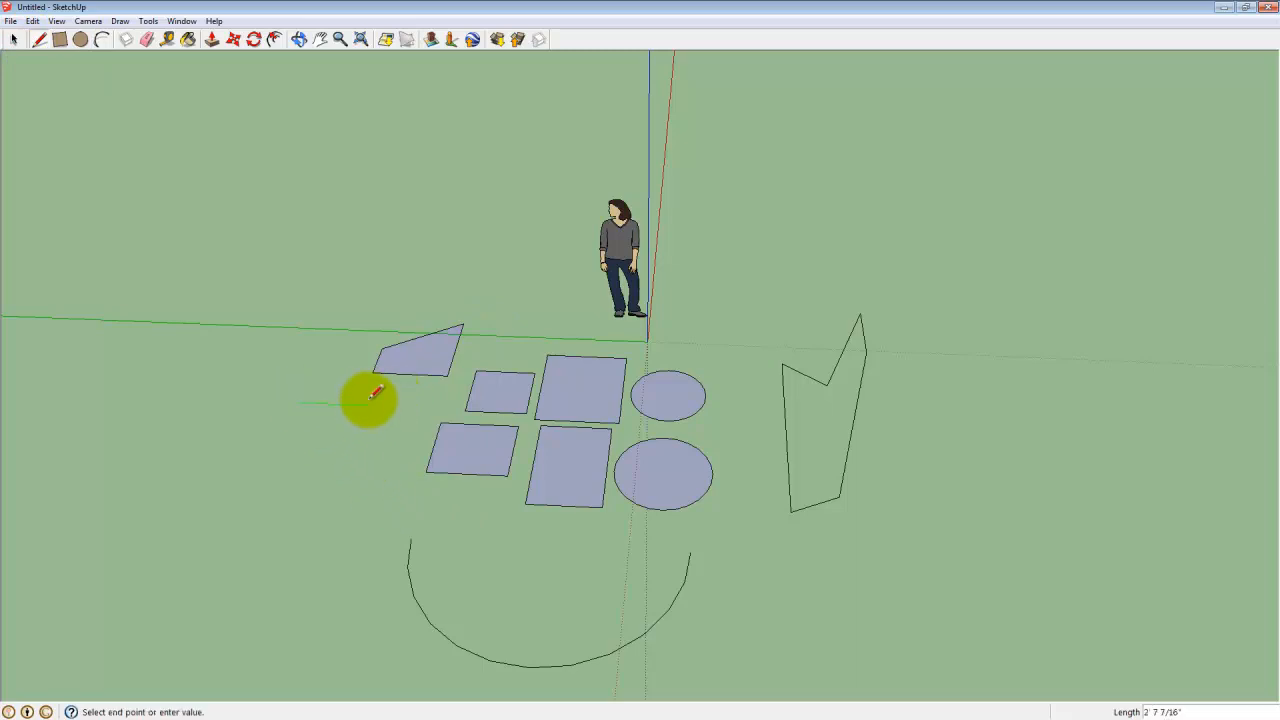
click(386, 477)
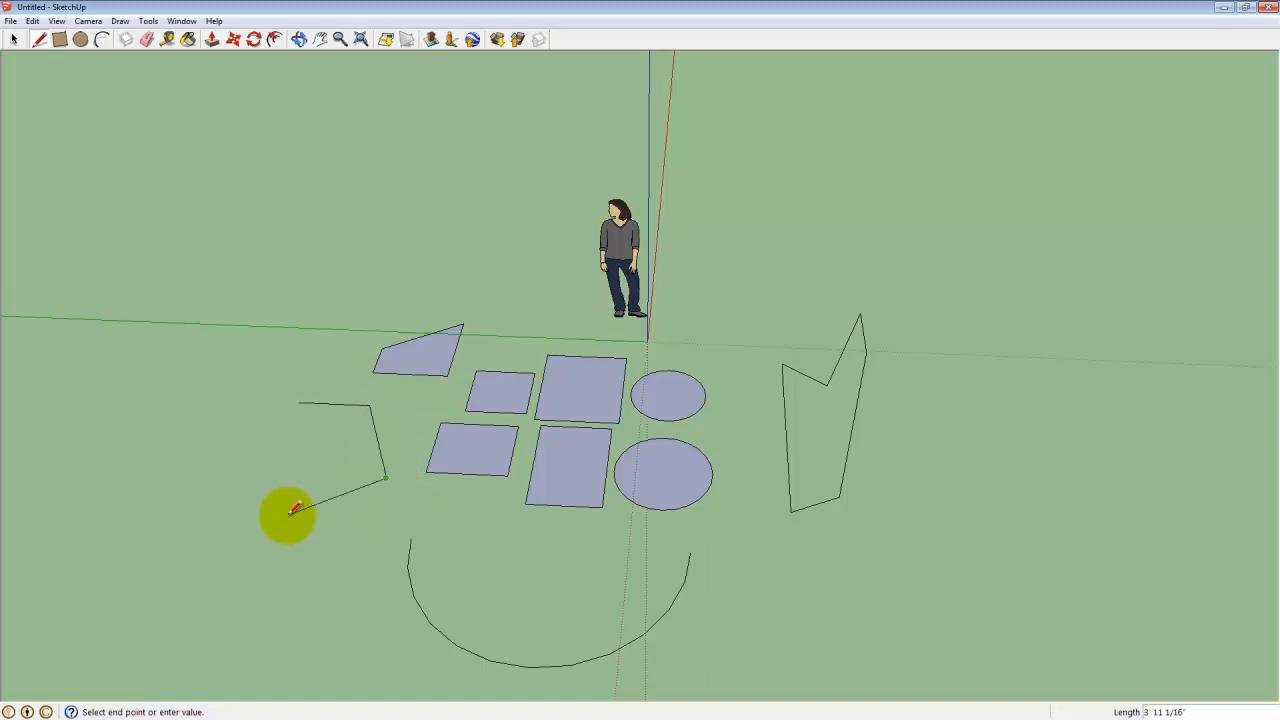
click(291, 551)
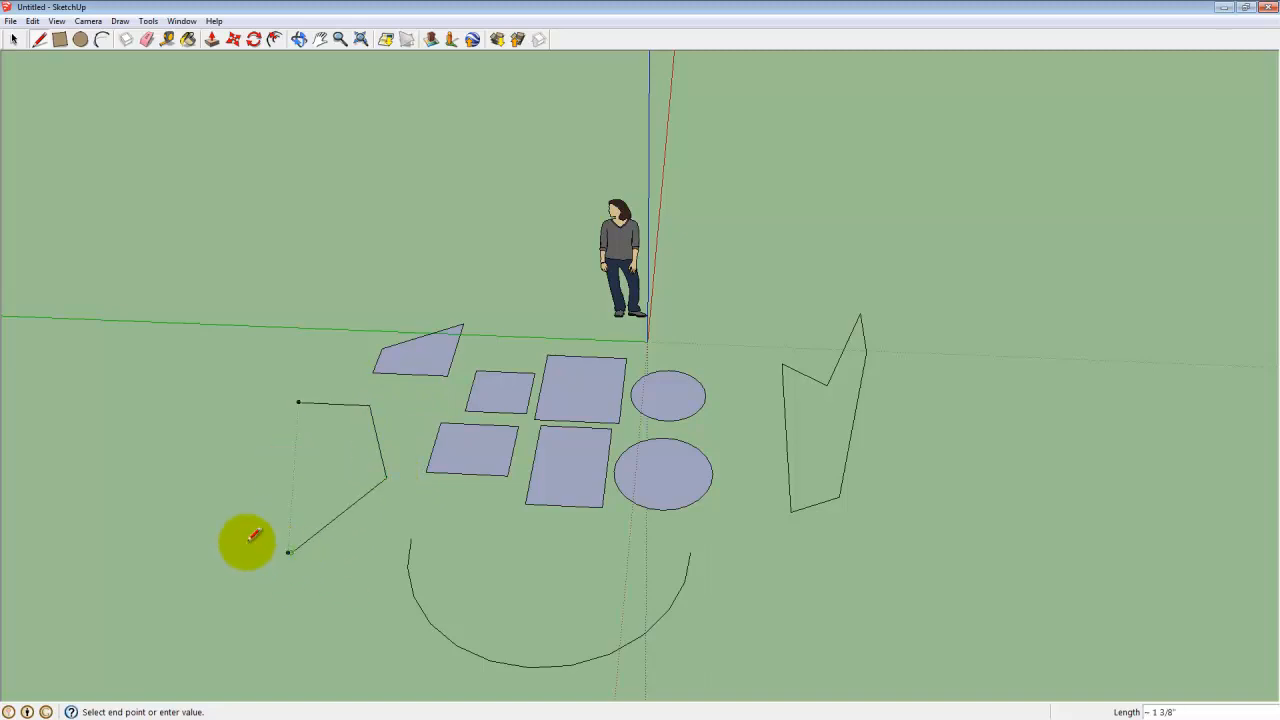
click(208, 493)
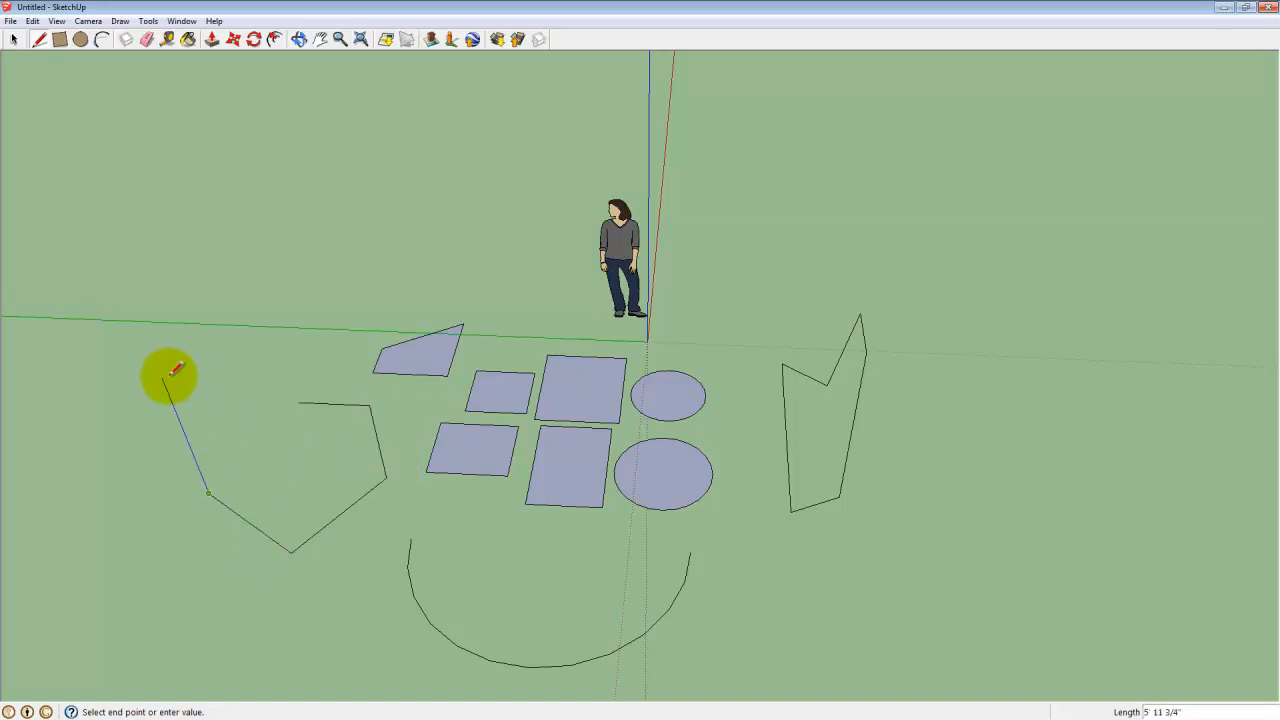
click(186, 437)
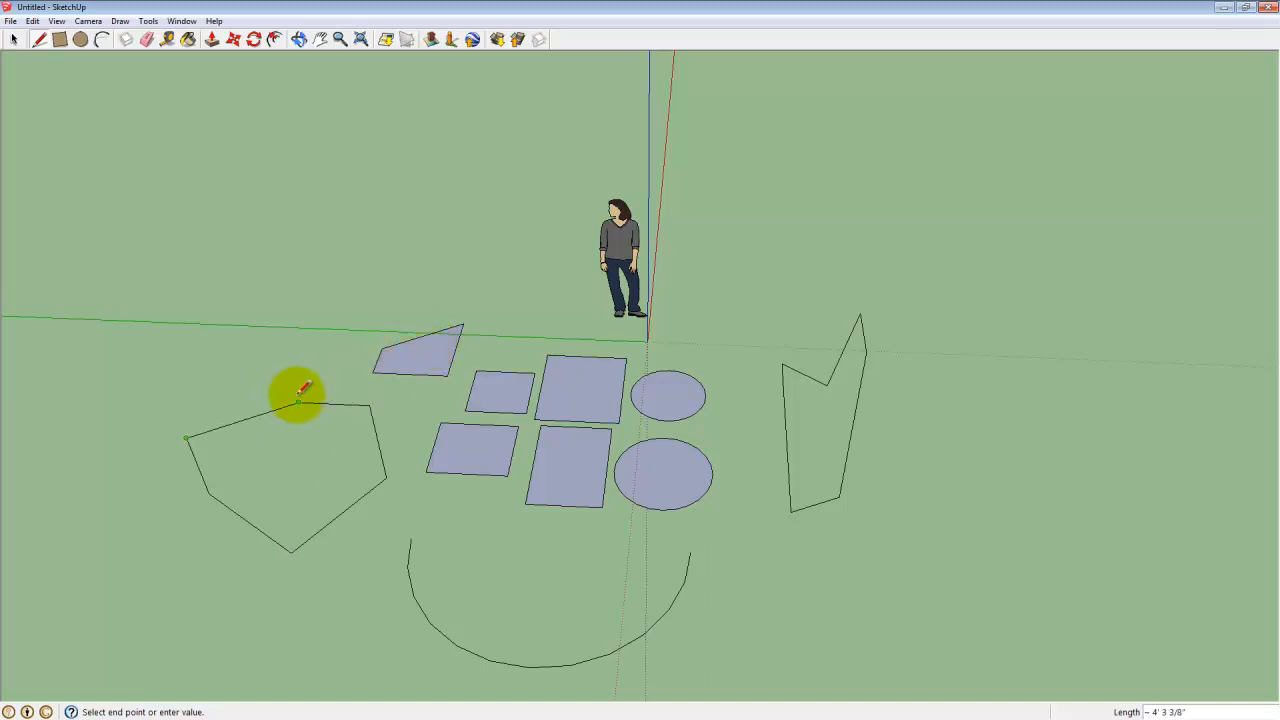
click(299, 402)
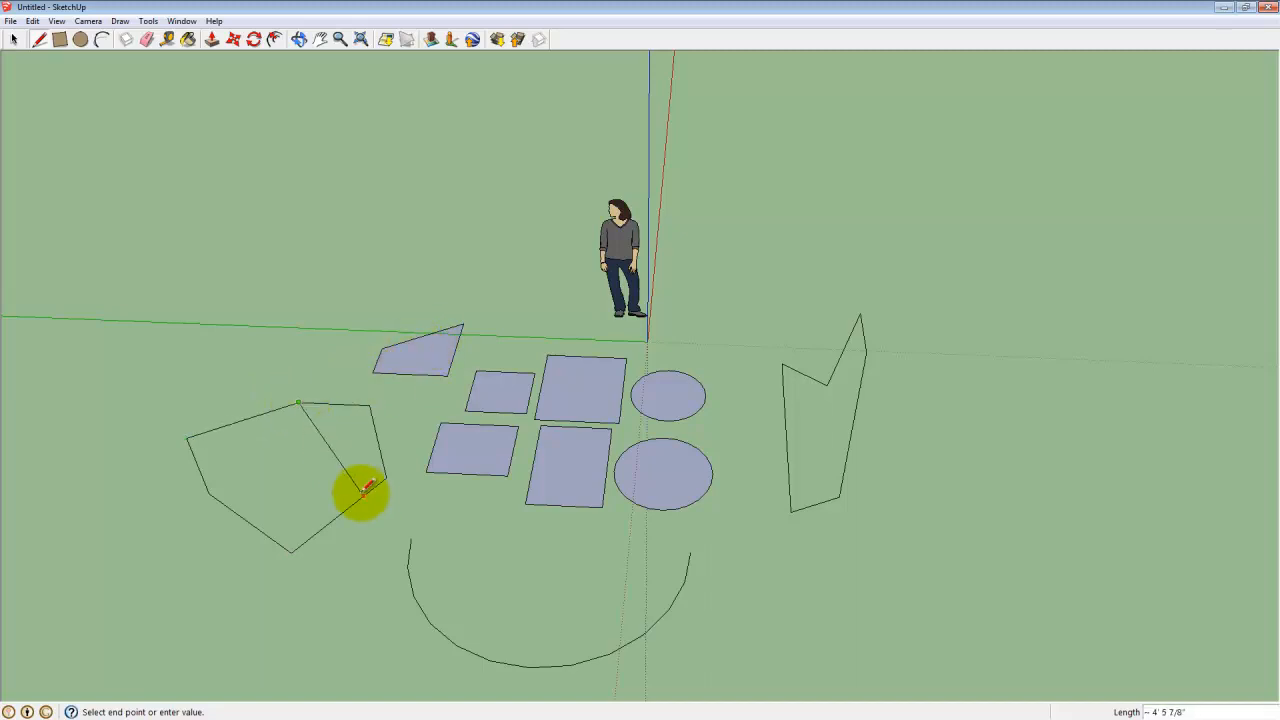
Step: Orbit around the second six-sided outline to check whether its edges share one plane, and leave the pending line unfinished
middle_drag(277, 486, 858, 242)
middle_drag(960, 257, 523, 686)
middle_drag(464, 395, 434, 546)
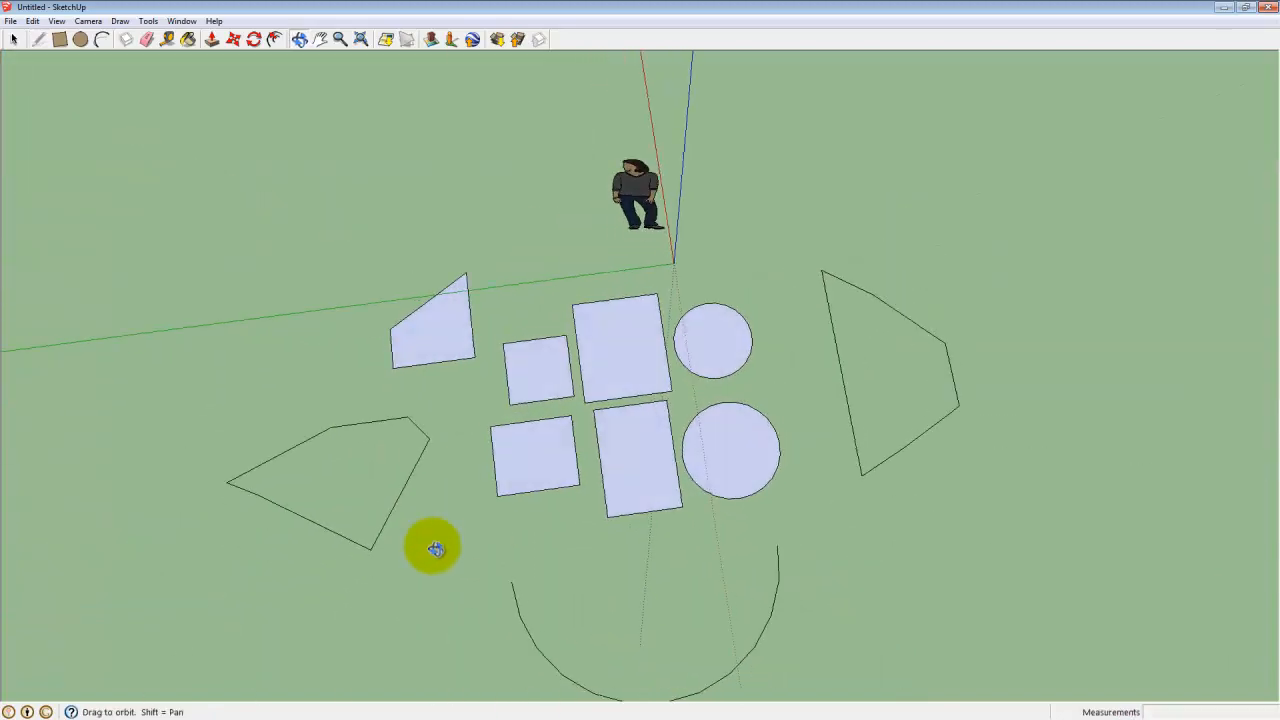
middle_drag(842, 434, 750, 500)
key(Escape)
Step: Close the half-circle arc into a face with a straight line between its two endpoints
scroll(680, 526, down, 4)
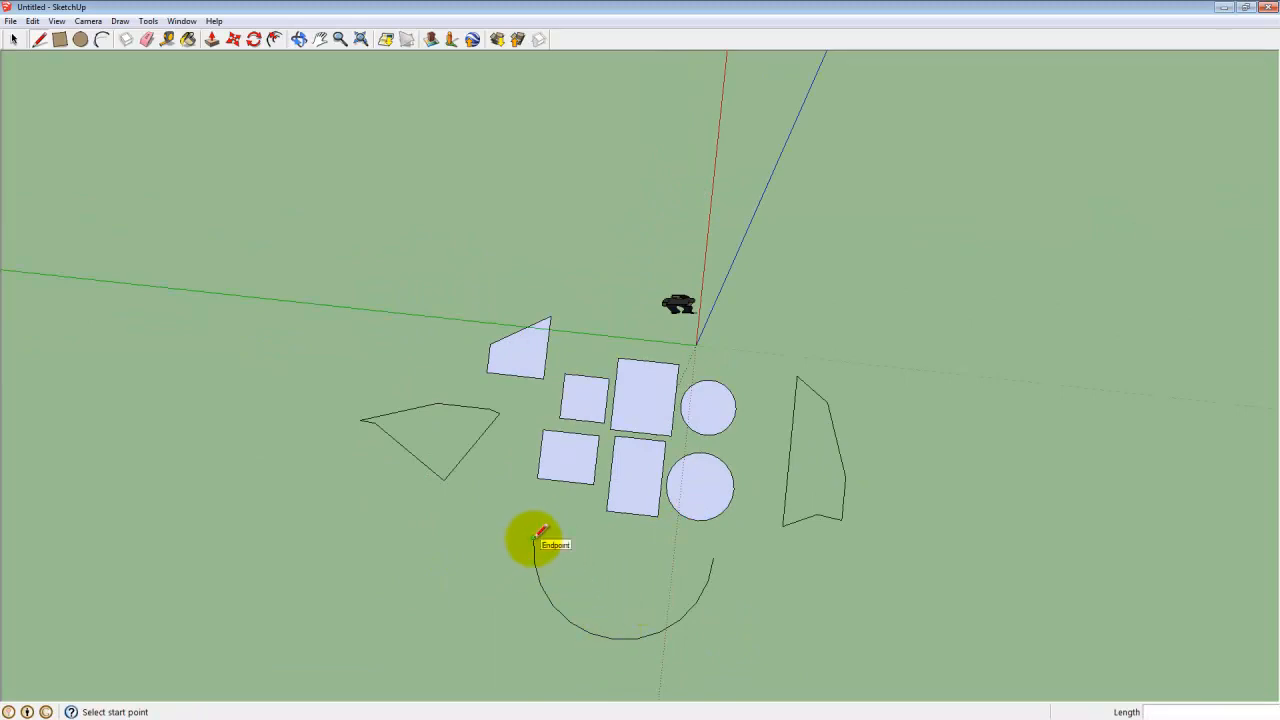
click(534, 540)
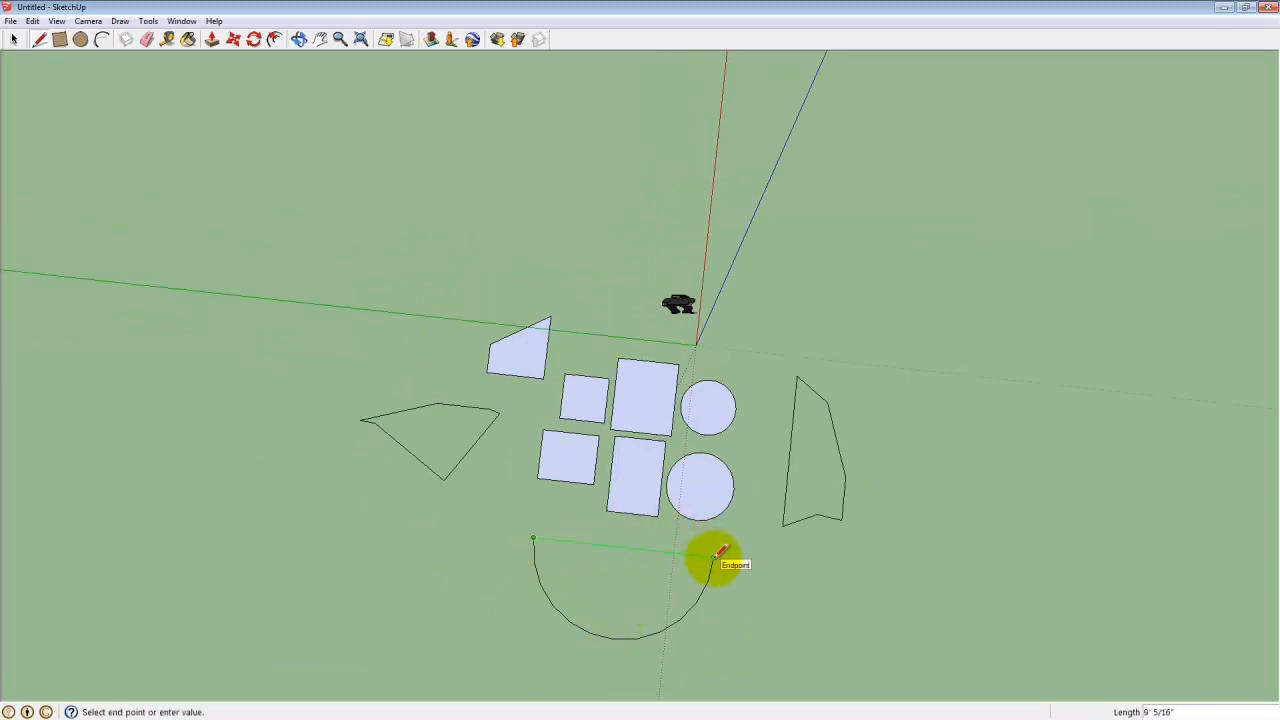
click(718, 553)
Step: Push/Pull the larger circle up about 5' 1", the smaller circle about 5' 3" and the half-circle about 6' 4"
middle_drag(713, 556, 413, 474)
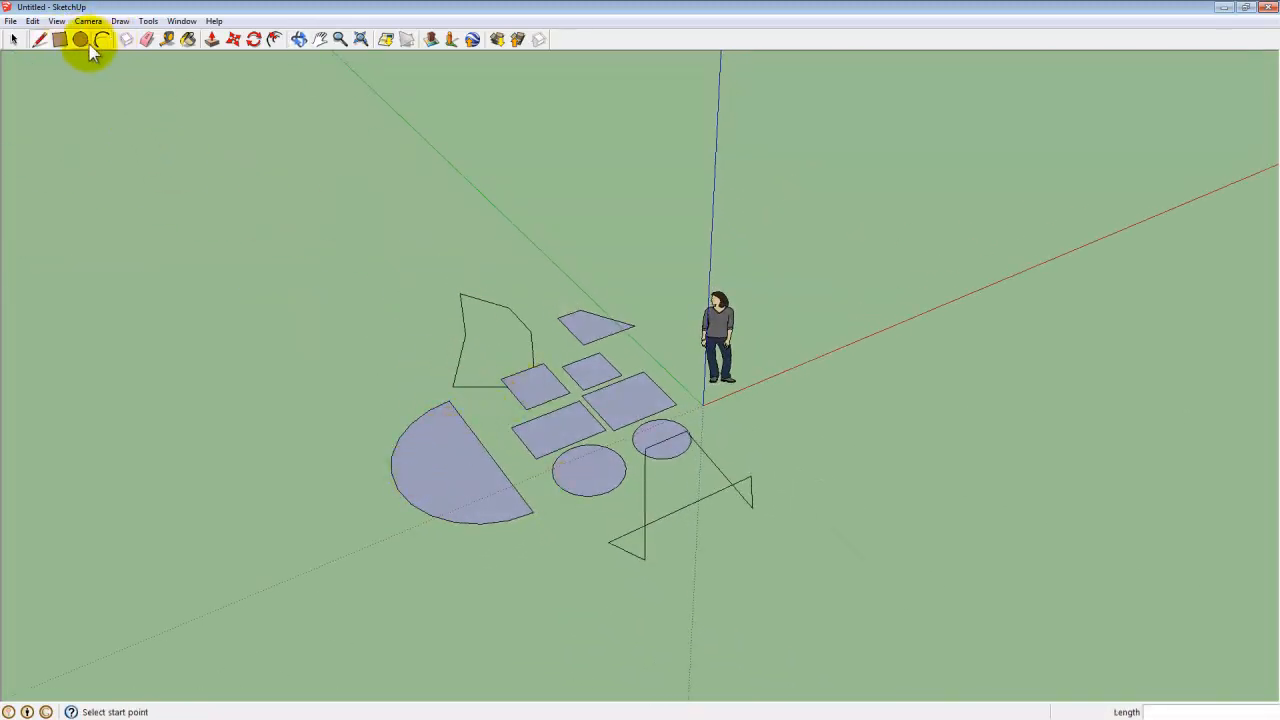
middle_drag(371, 206, 874, 323)
scroll(866, 333, up, 3)
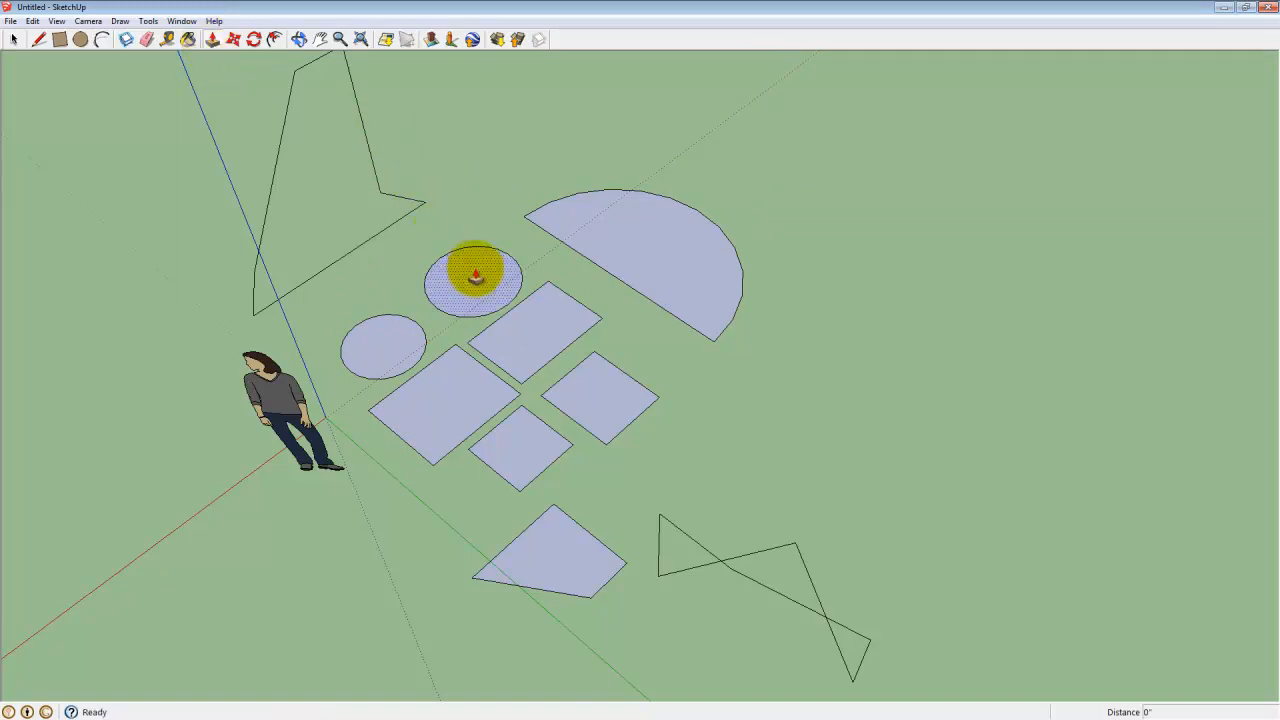
drag(474, 274, 445, 204)
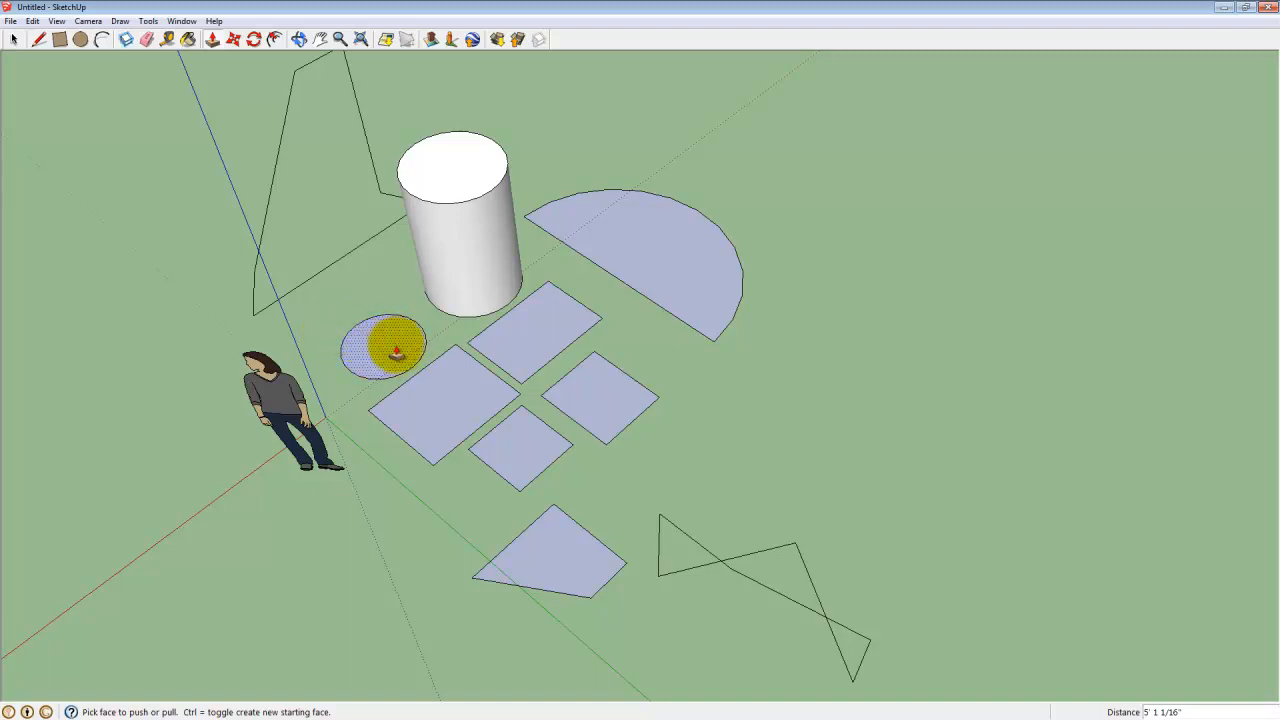
drag(396, 350, 390, 210)
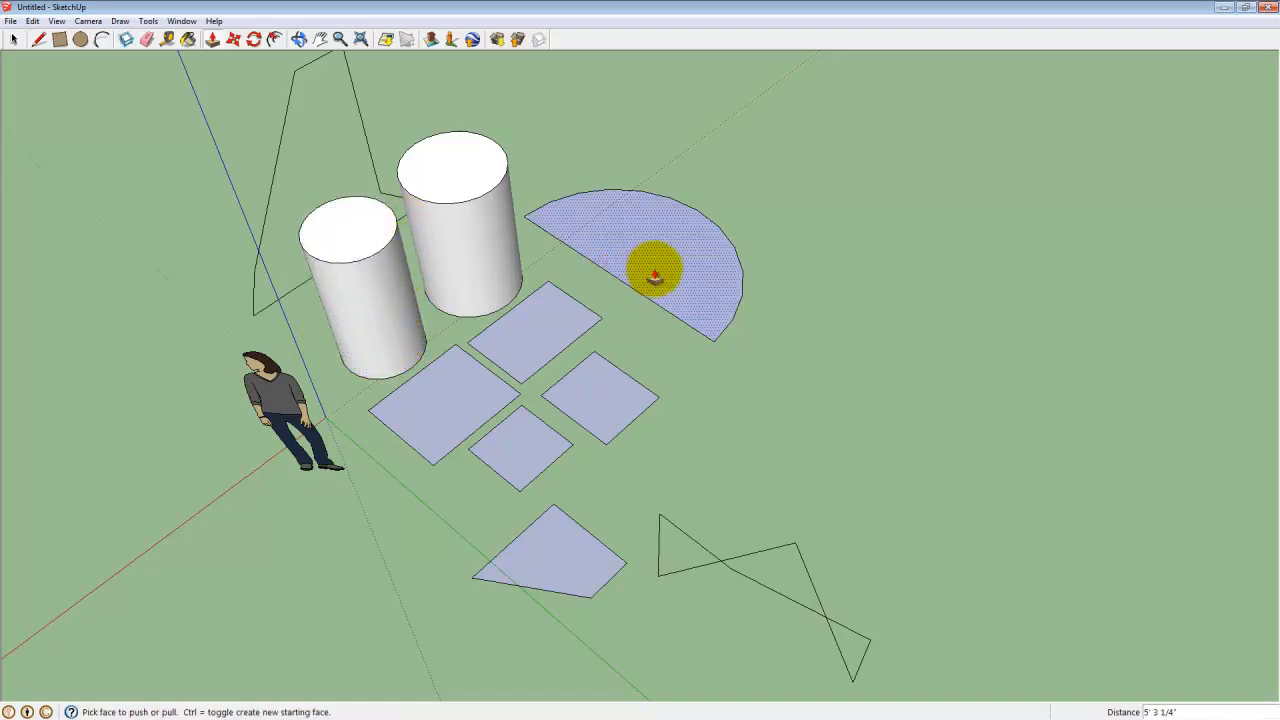
drag(689, 280, 722, 140)
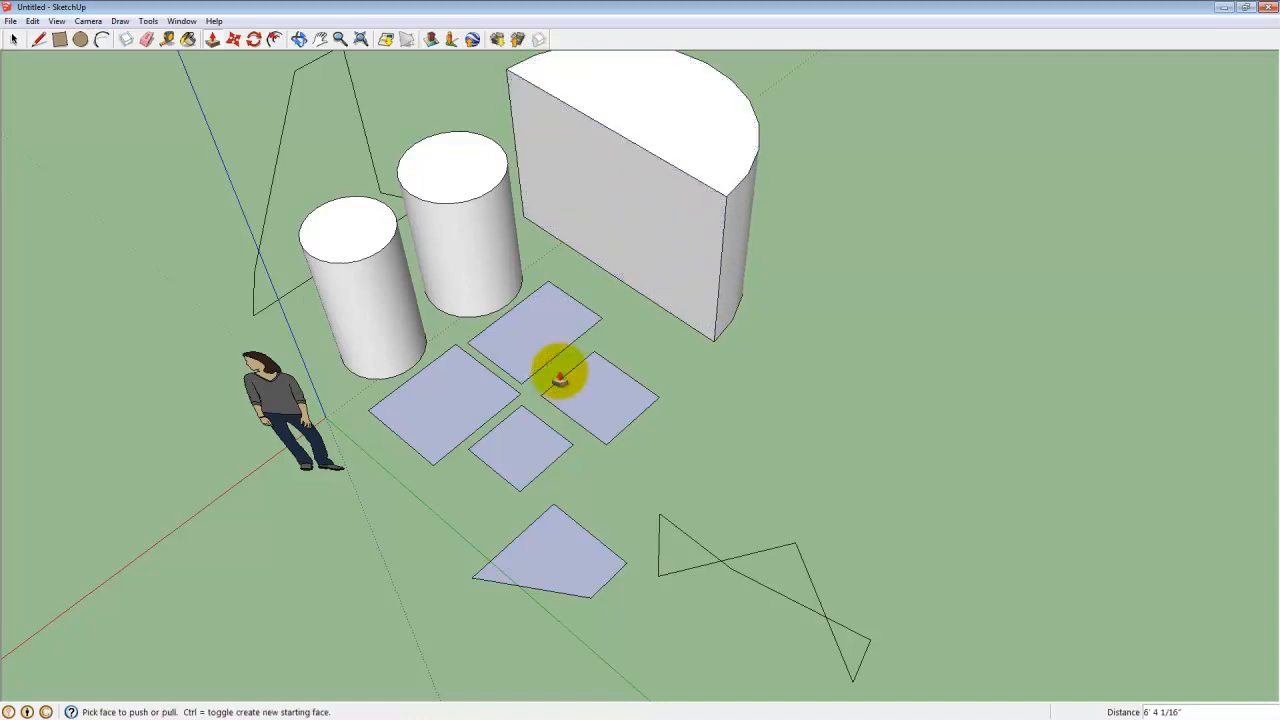
Step: Push/Pull the four flat rectangles up to different heights and raise the four-sided face about 3' 8"
drag(560, 377, 525, 205)
drag(406, 409, 430, 350)
drag(623, 420, 600, 345)
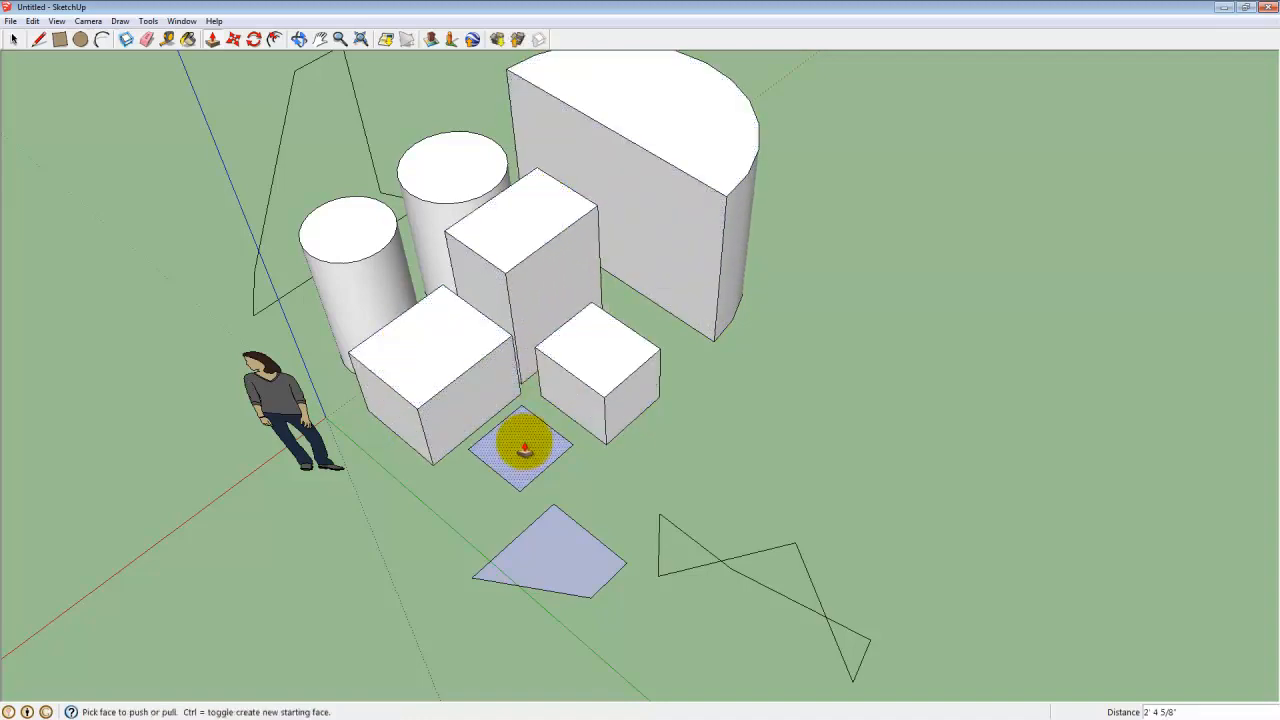
drag(525, 450, 522, 384)
drag(532, 556, 535, 484)
Step: Enlarge the small box beside the four-sided prism with Push/Pull, raising its top about 1' 4" and pulling a side face out about 1'
middle_drag(780, 548, 555, 290)
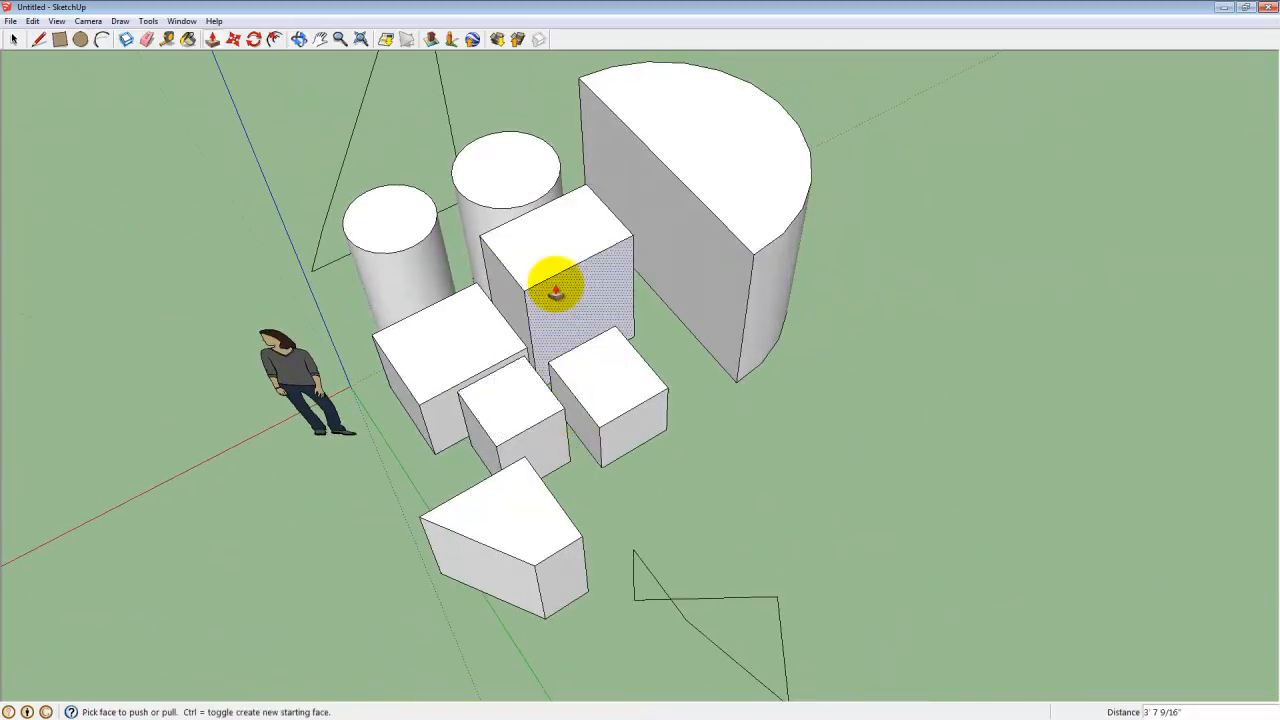
middle_drag(771, 477, 643, 424)
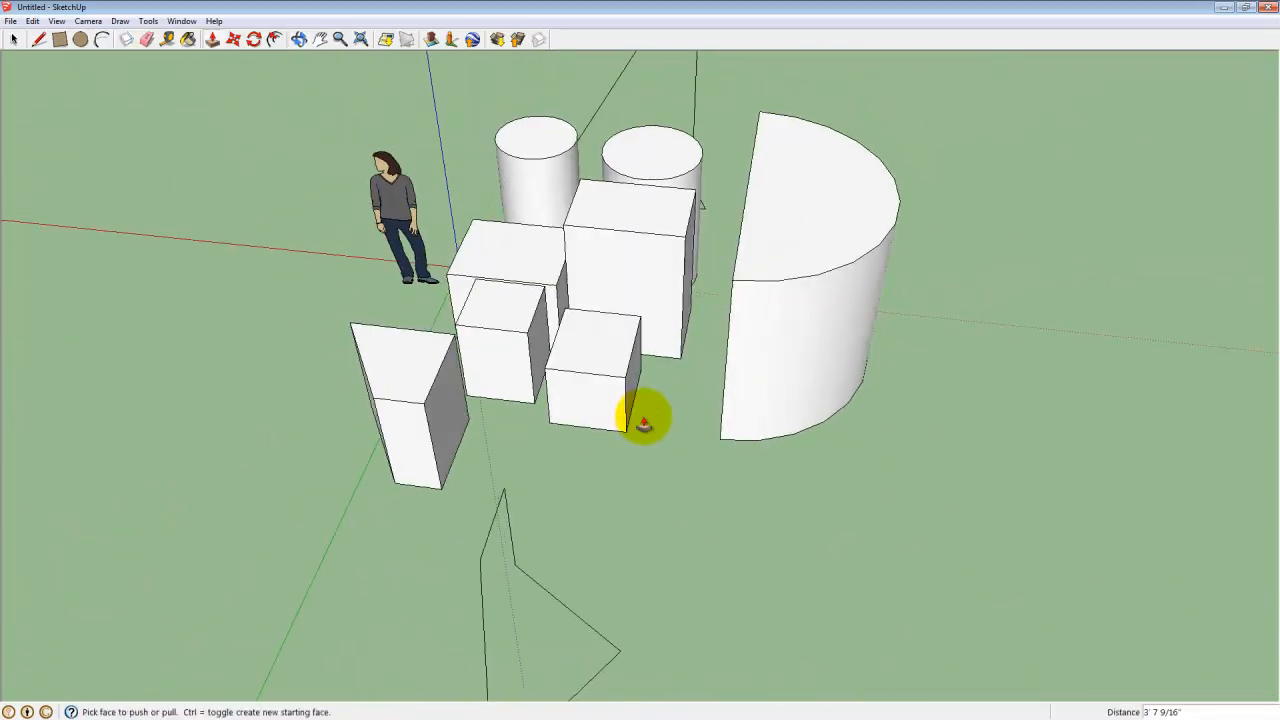
mouse_move(528, 380)
middle_down()
mouse_move(503, 466)
mouse_move(503, 402)
mouse_move(857, 354)
mouse_move(820, 506)
mouse_move(951, 500)
mouse_move(548, 376)
middle_up()
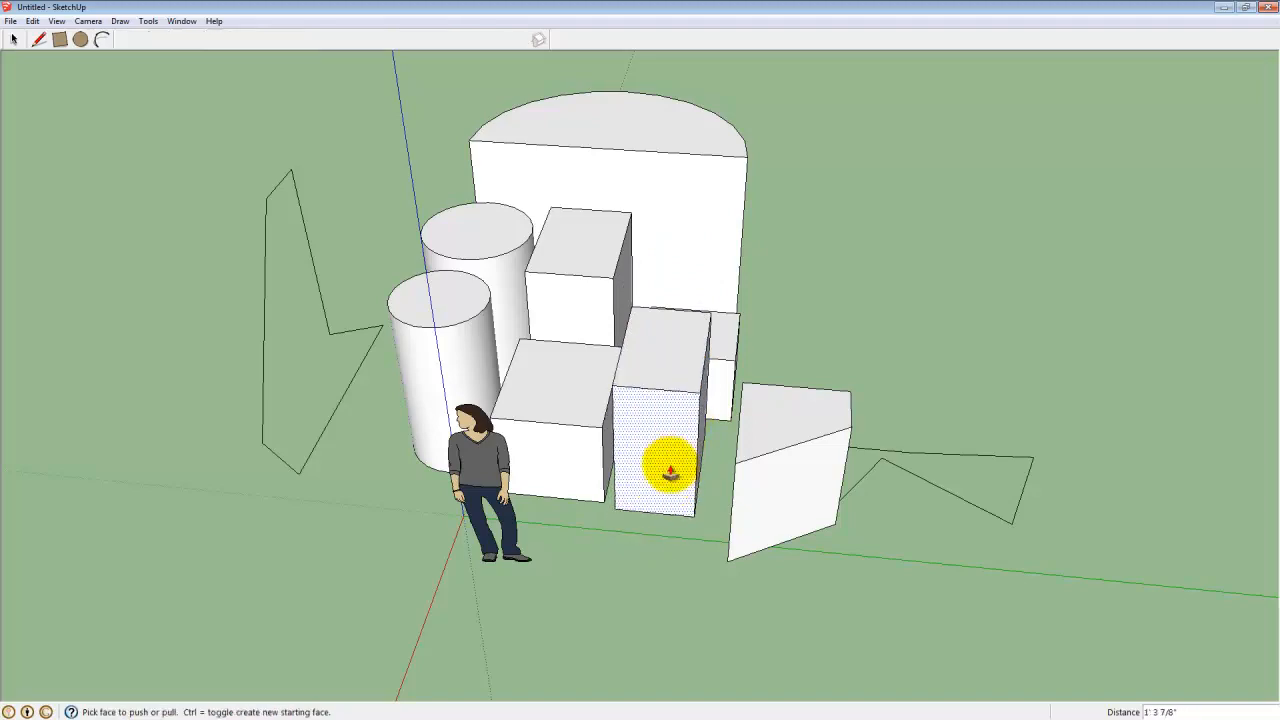
middle_drag(666, 471, 651, 465)
Step: Push/Pull the four-sided prism's slanted side out about 3' 2" and extend the adjacent narrow end face into a long second wing
middle_drag(874, 522, 326, 474)
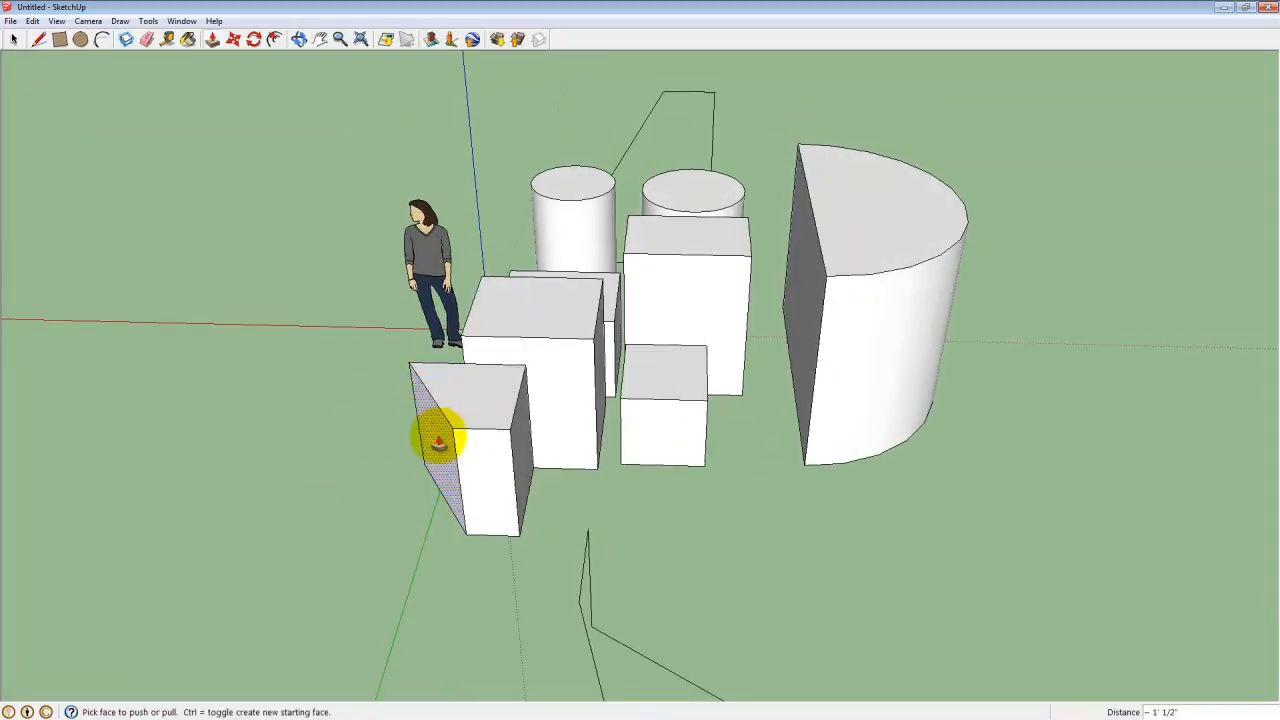
drag(397, 457, 314, 491)
middle_drag(320, 451, 494, 530)
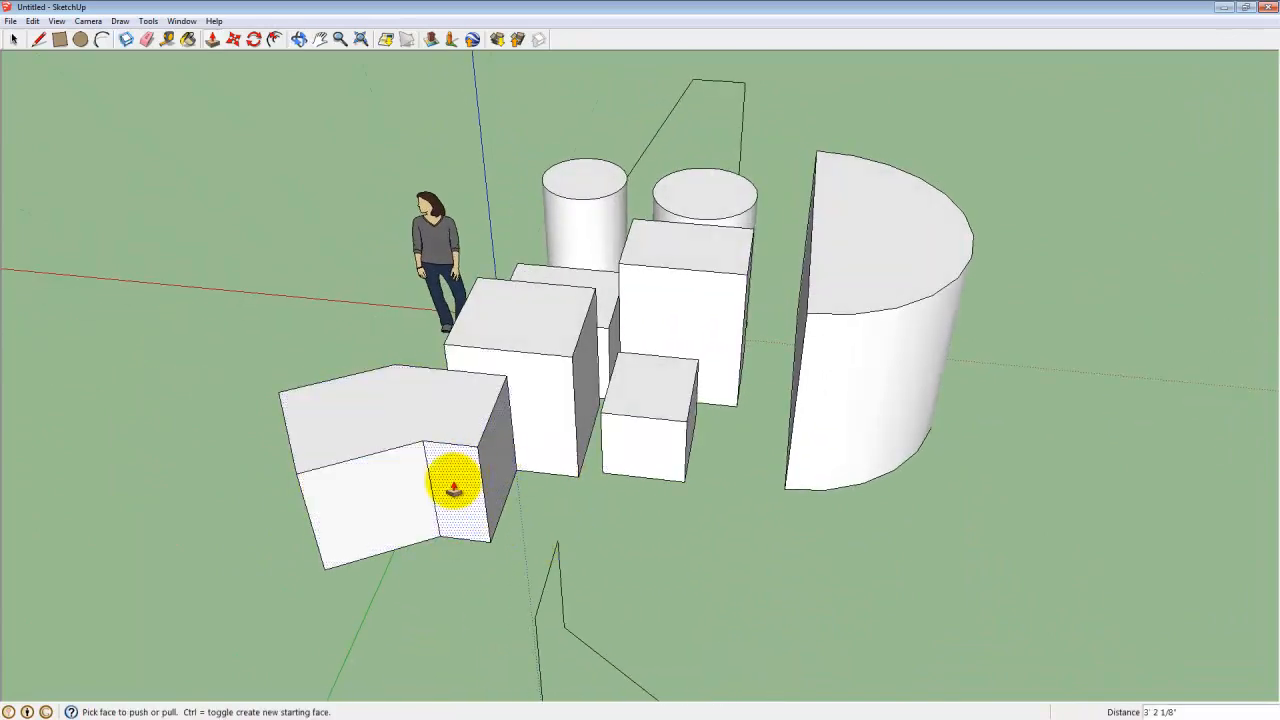
drag(428, 545, 571, 517)
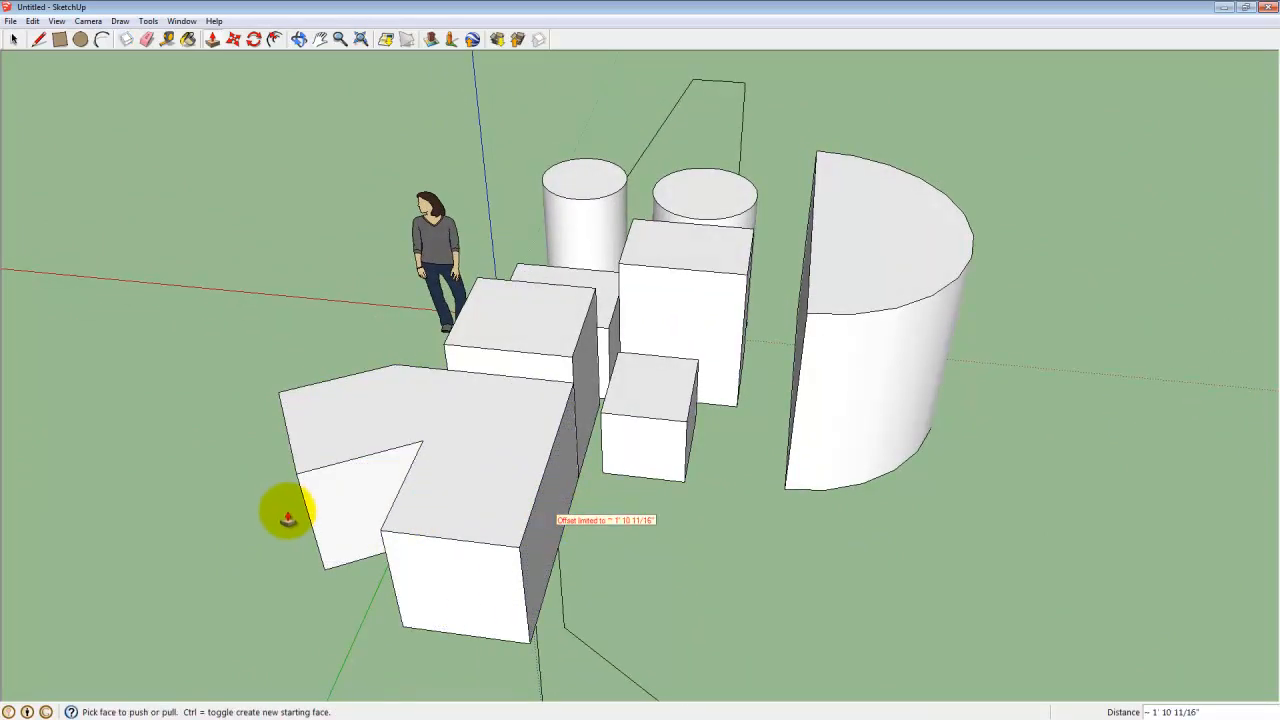
Step: Try Push/Pull on the half-cylinder's curved wall, and push its flat top down about 7"
middle_drag(286, 508, 758, 530)
middle_drag(240, 237, 703, 366)
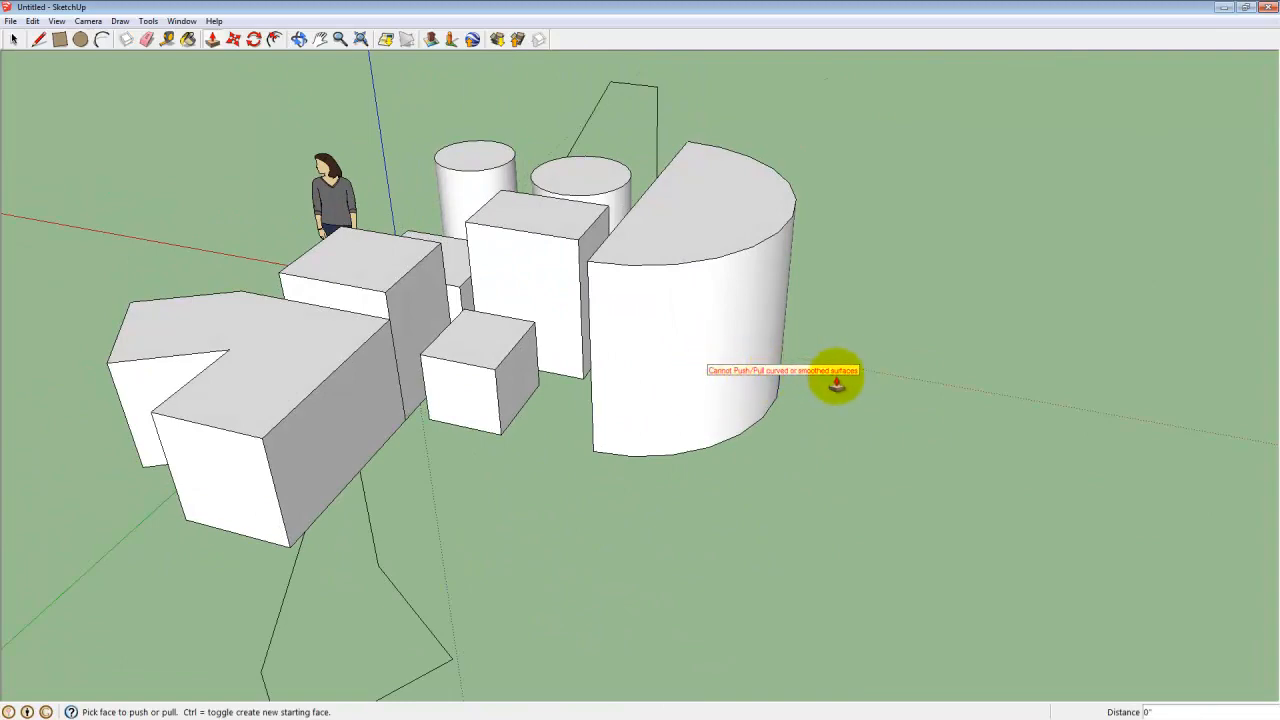
middle_drag(638, 403, 656, 462)
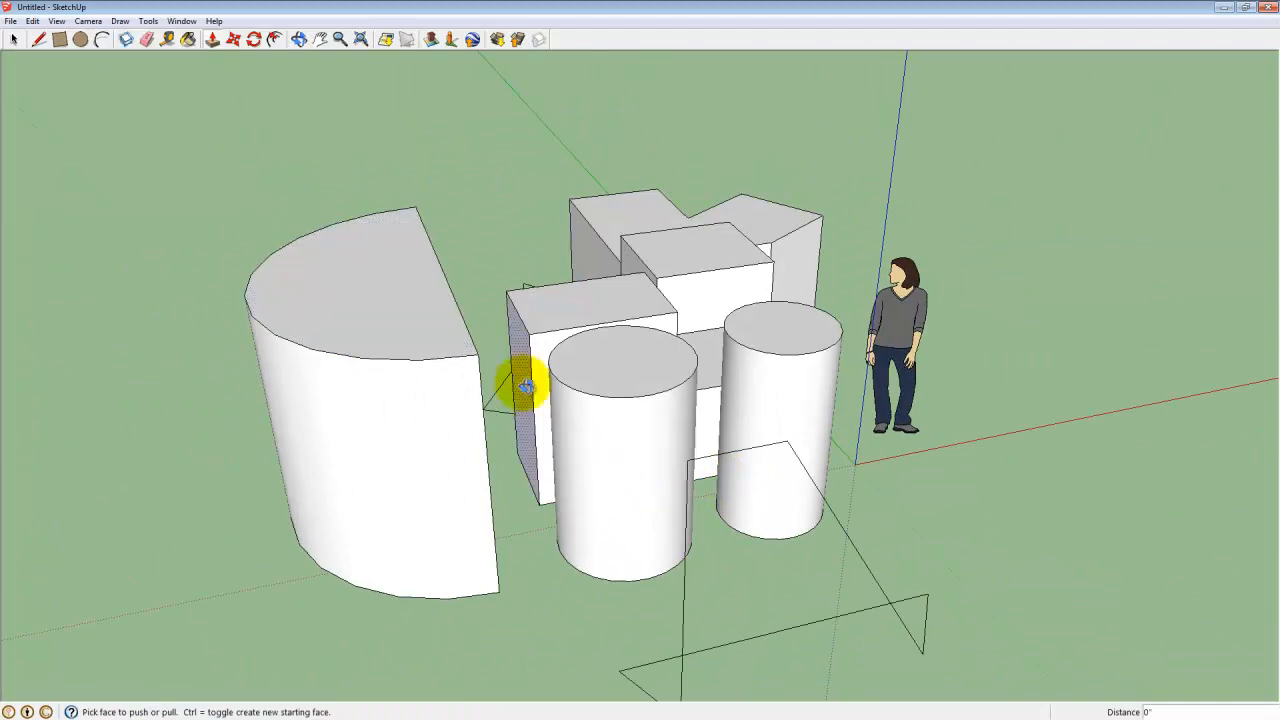
middle_drag(523, 386, 505, 505)
mouse_move(357, 314)
mouse_down()
mouse_move(351, 428)
mouse_move(356, 328)
mouse_up()
Step: Draw a rectangle of about 2' by 1' 10" in an upper corner of the long wing's end face and pull it out about 1' 3"
middle_drag(356, 325, 584, 591)
scroll(534, 603, up, 3)
scroll(584, 591, up, 3)
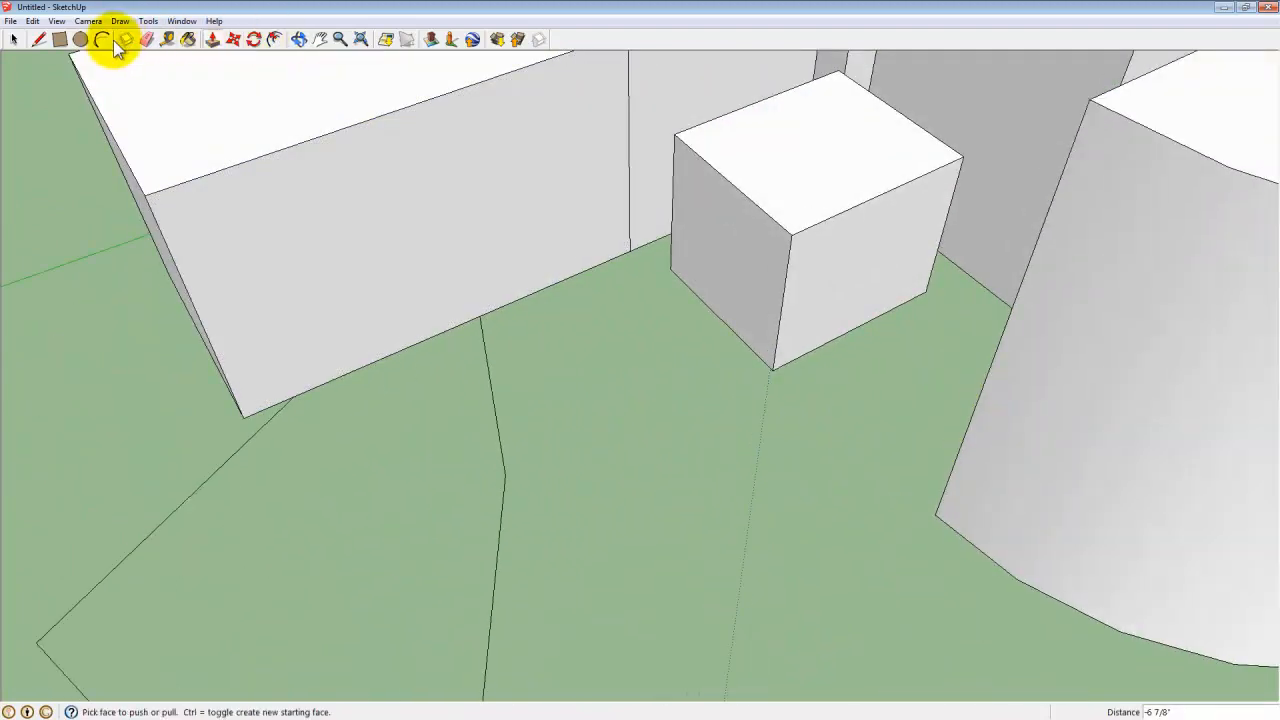
click(60, 40)
middle_drag(529, 303, 620, 330)
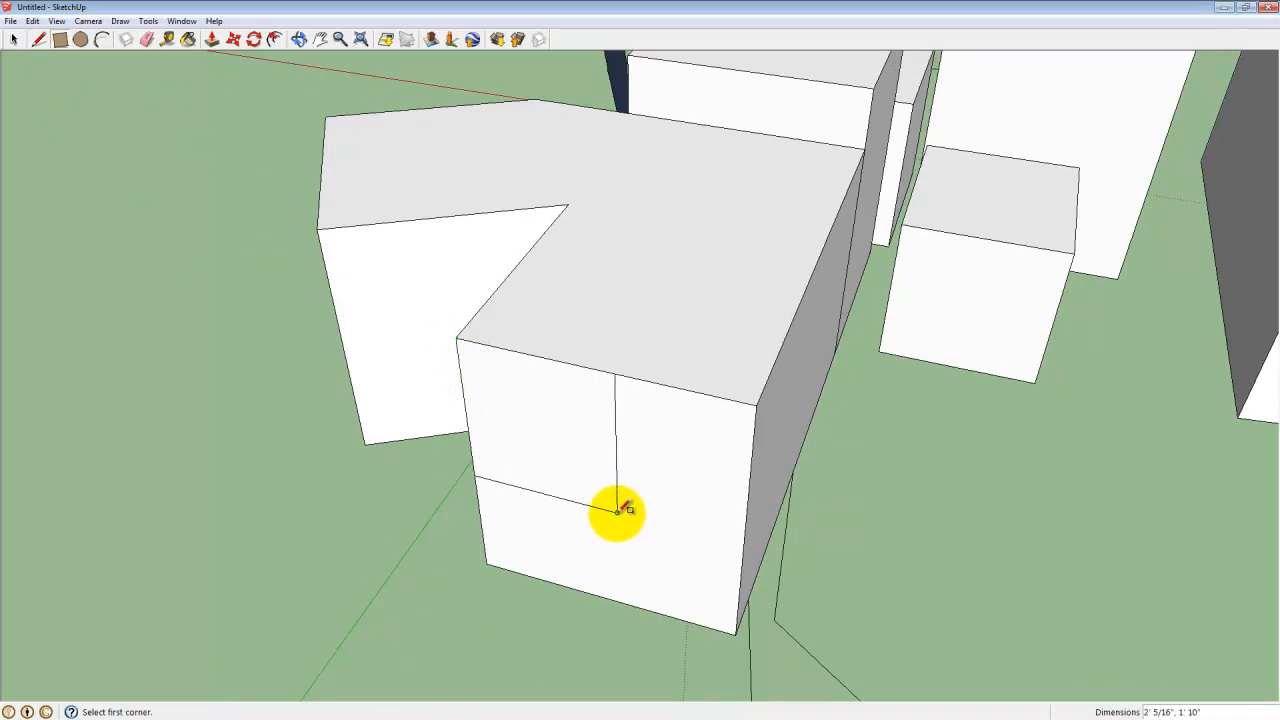
click(211, 40)
drag(571, 420, 540, 470)
middle_drag(540, 470, 1157, 373)
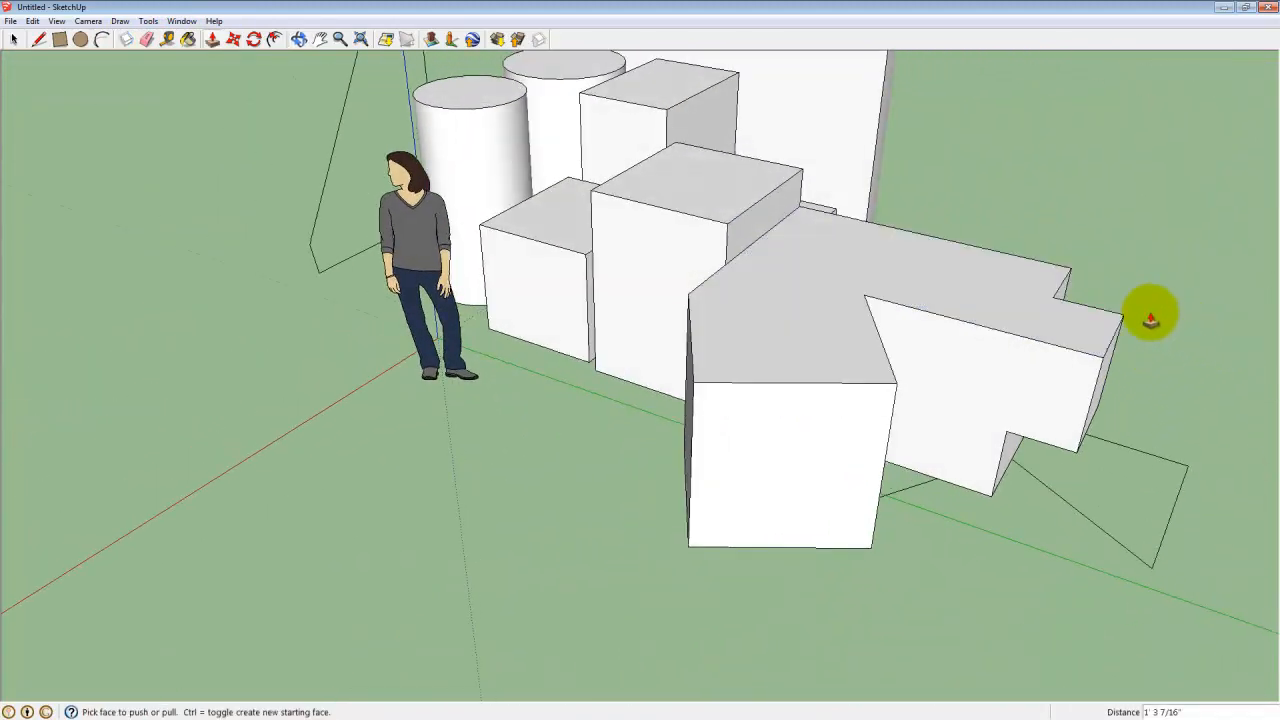
Step: Draw a circle of about 1' 4" radius on the angled wing's end face and Push/Pull it inward as a round recess
middle_drag(1071, 328, 720, 384)
click(81, 40)
middle_drag(243, 371, 223, 318)
click(264, 402)
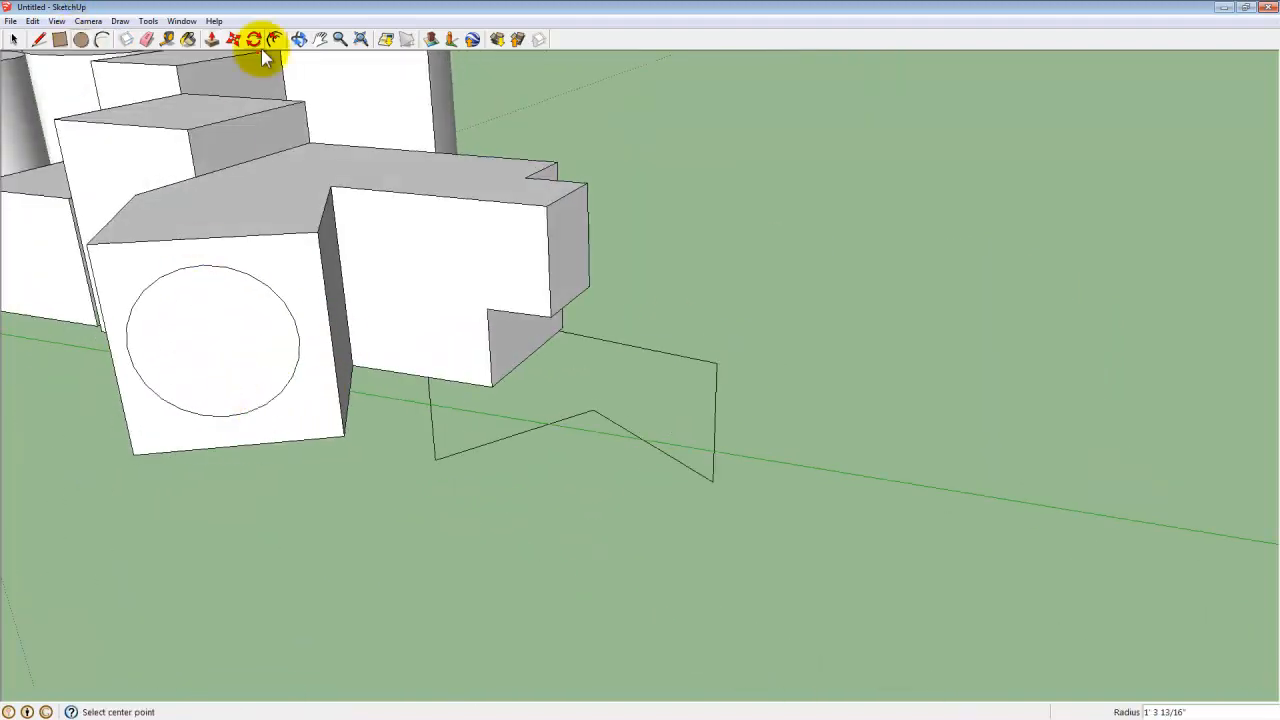
click(211, 43)
click(206, 284)
click(226, 256)
Step: Draw a small circle on the long wing's inner side face and push it in about 4"
middle_drag(515, 348, 384, 468)
click(80, 42)
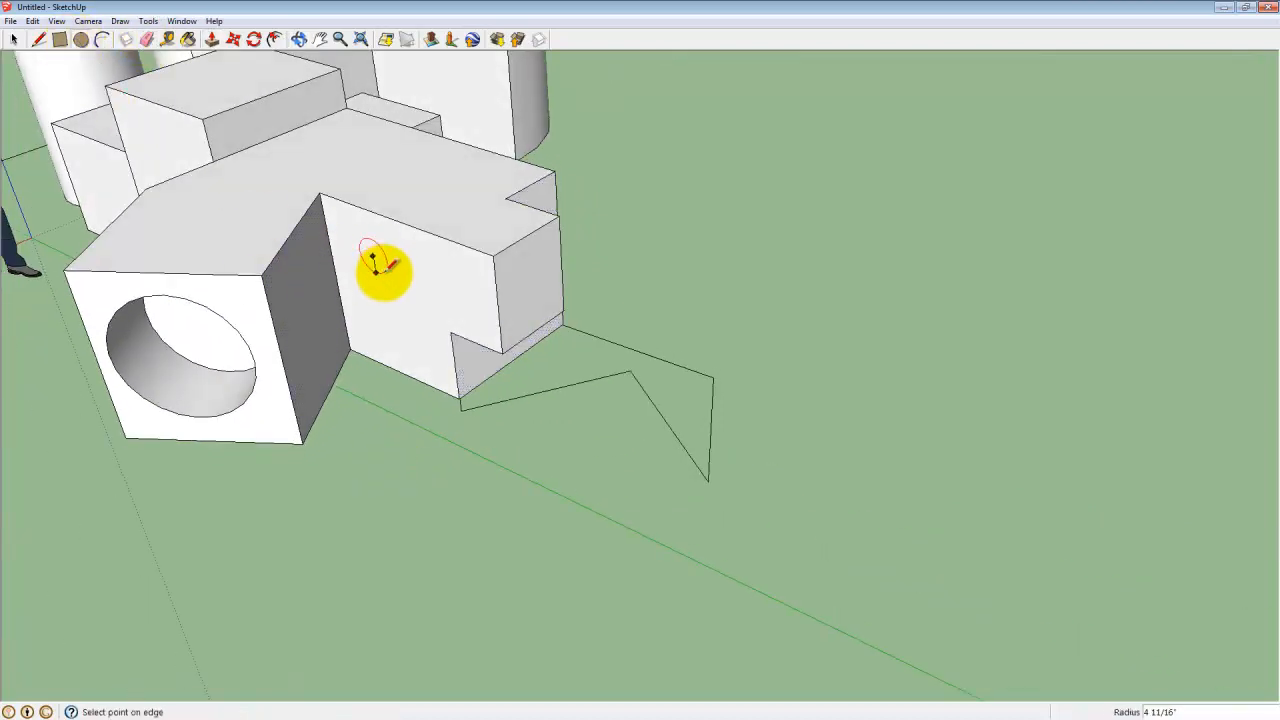
click(393, 262)
click(212, 42)
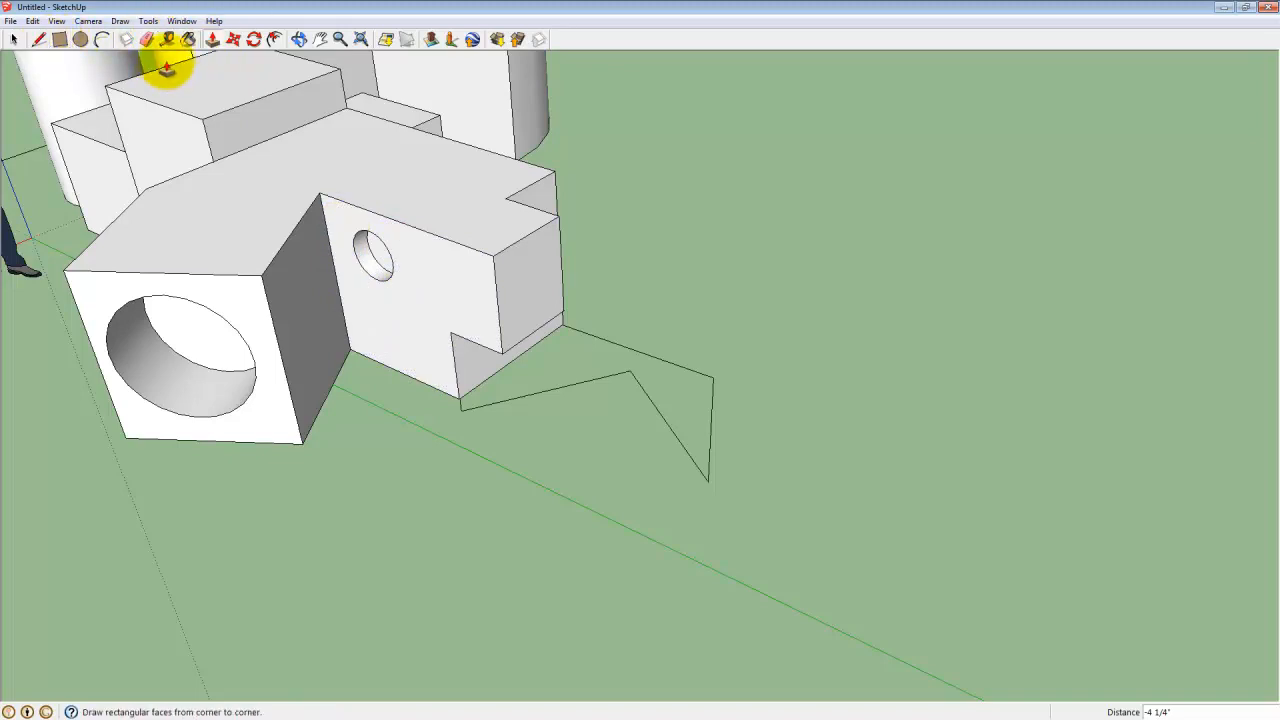
Step: Draw a circle of about 6 11/16" radius beside the small recess and pull it outward into a cylindrical peg
click(81, 38)
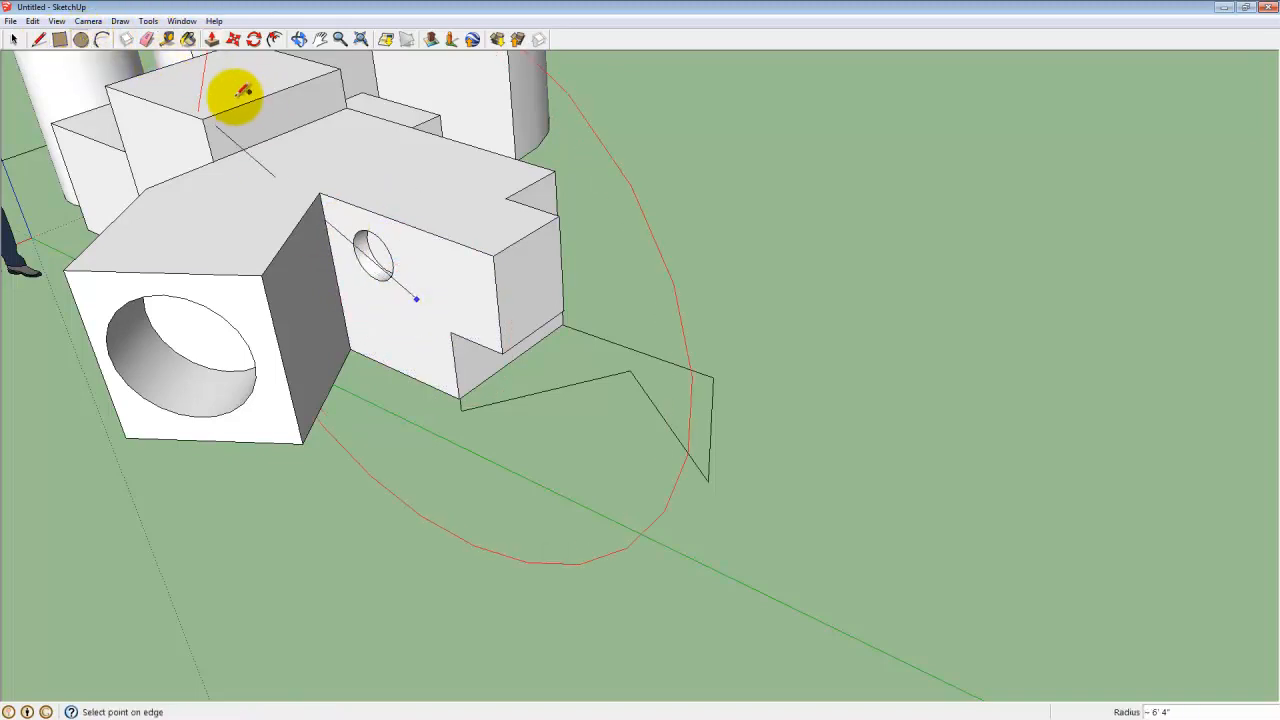
click(440, 288)
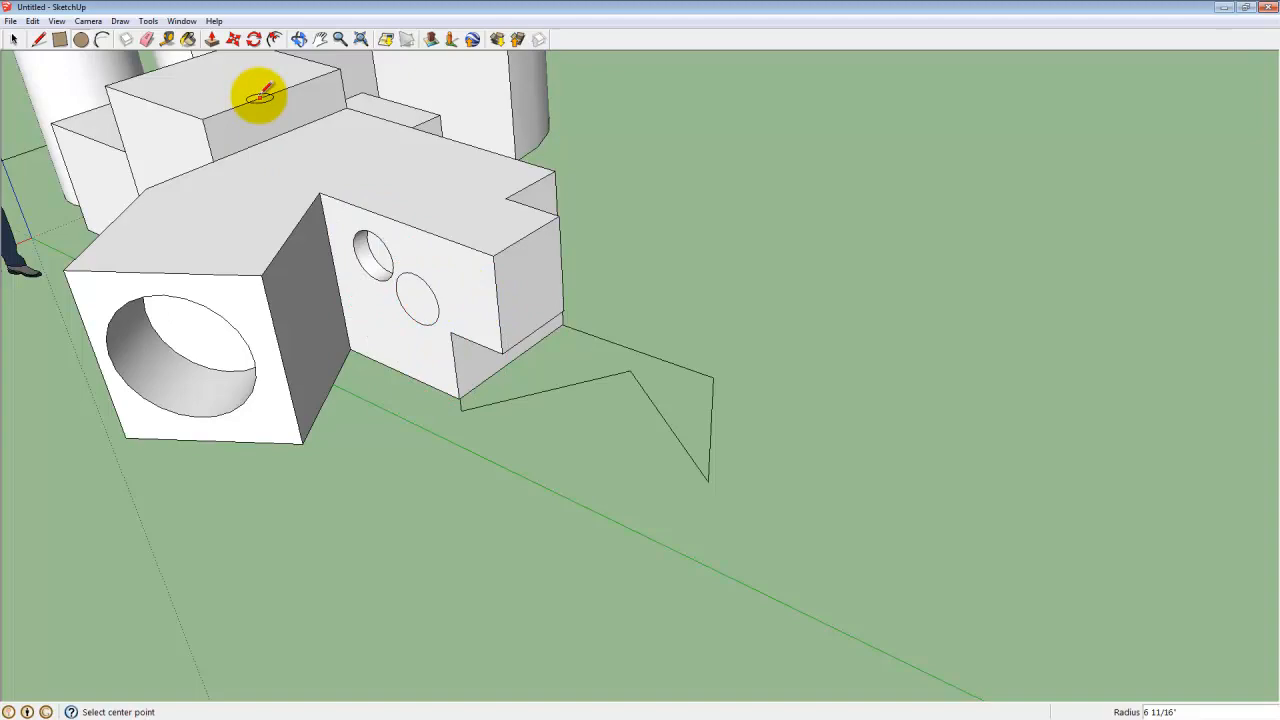
click(213, 38)
drag(409, 303, 388, 322)
middle_drag(394, 429, 518, 383)
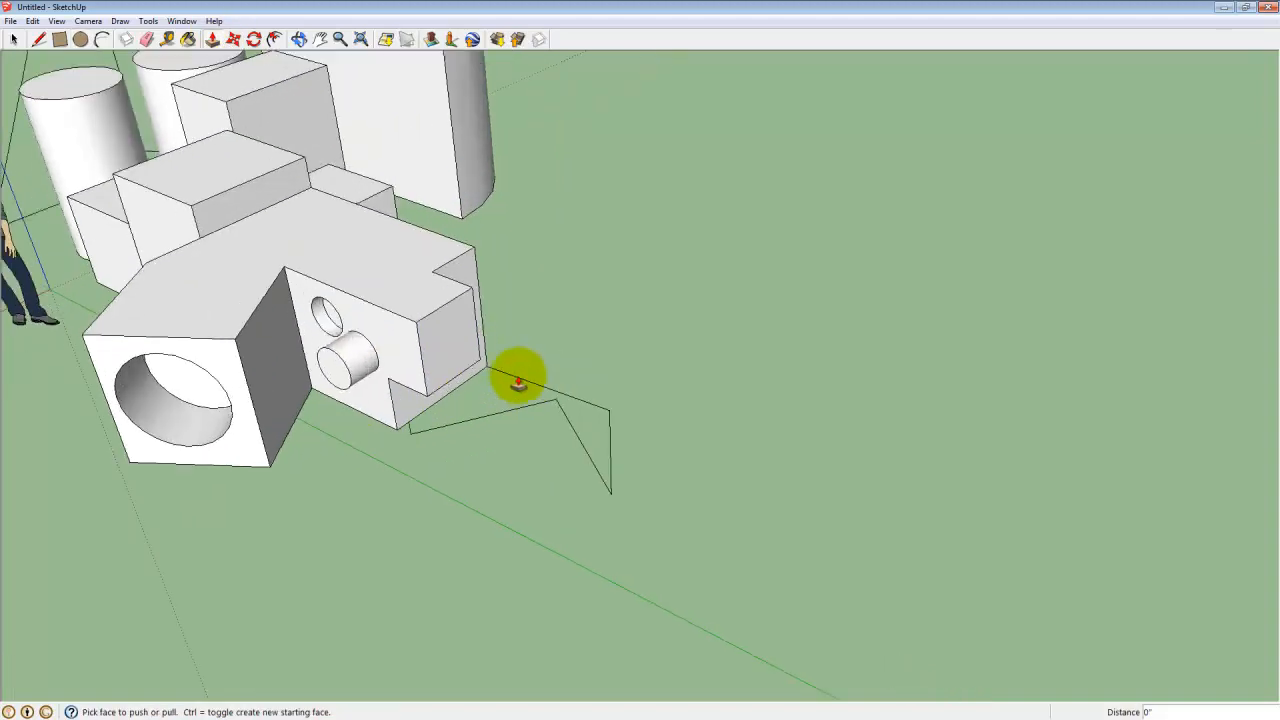
Step: Split the two-winged block's top face with a line from the inner corner to the opposite outer bend
scroll(518, 383, up, 3)
middle_drag(220, 386, 760, 374)
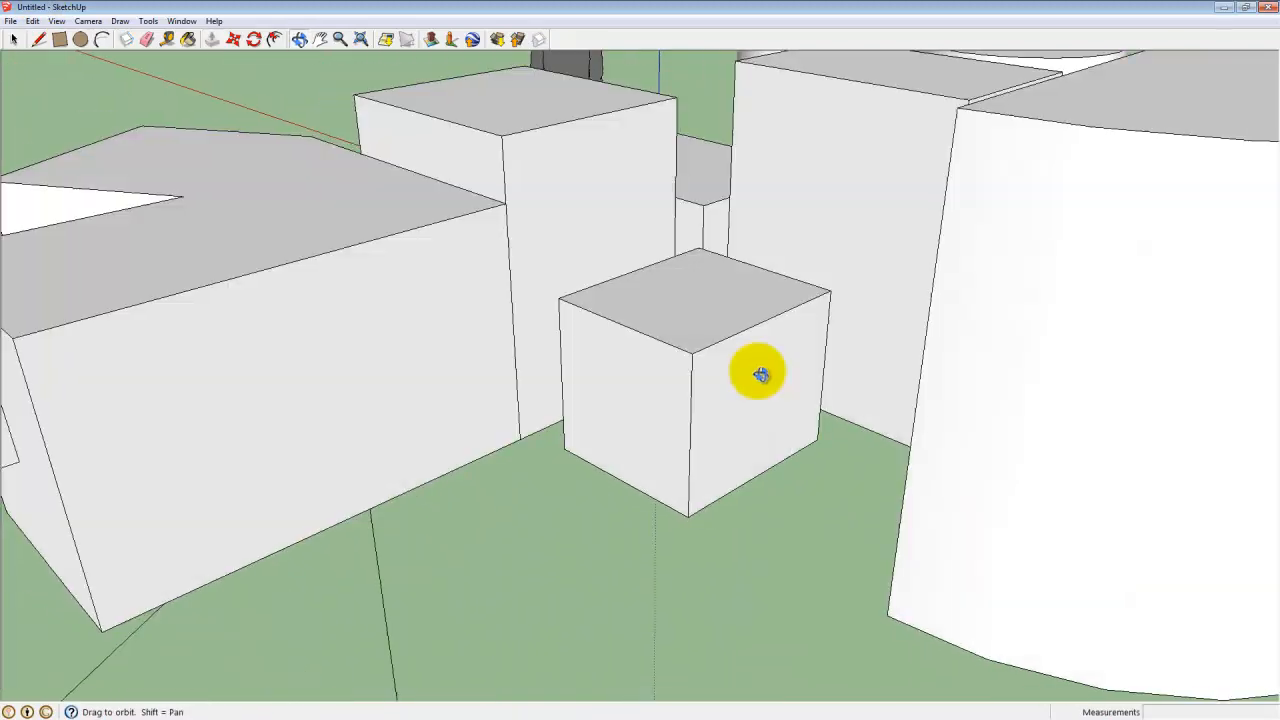
scroll(720, 360, down, 6)
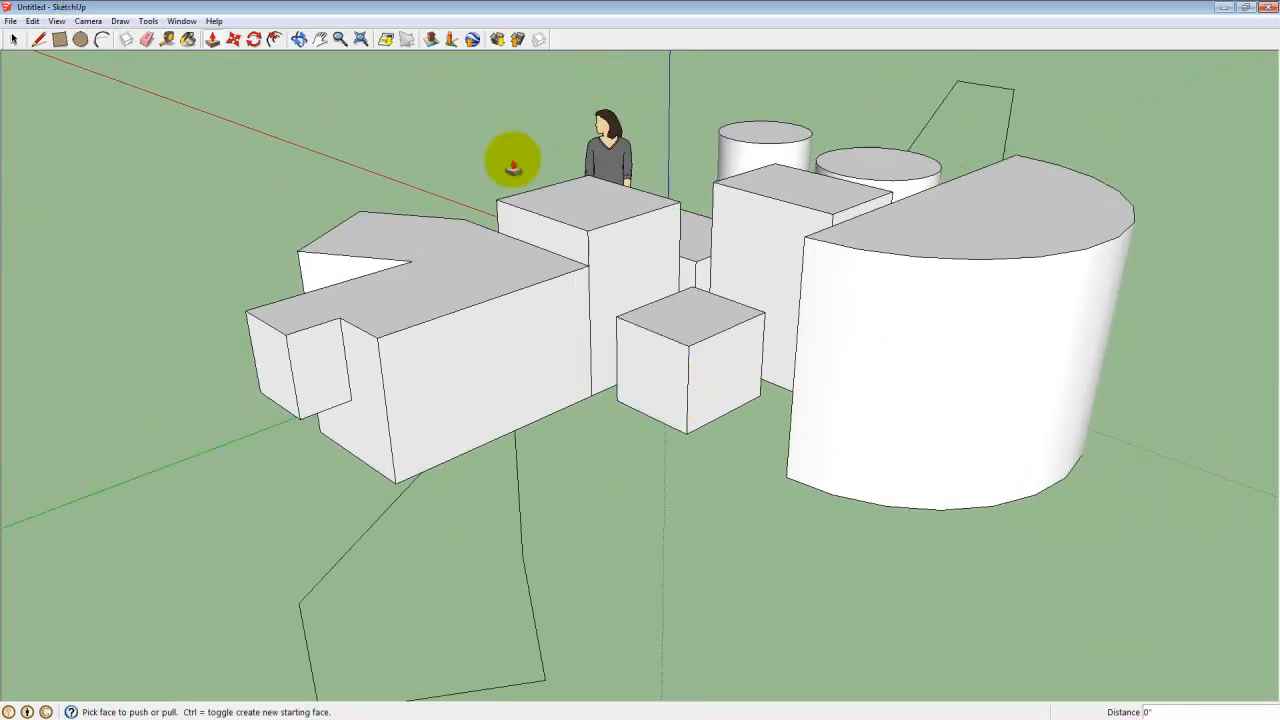
middle_drag(500, 229, 171, 183)
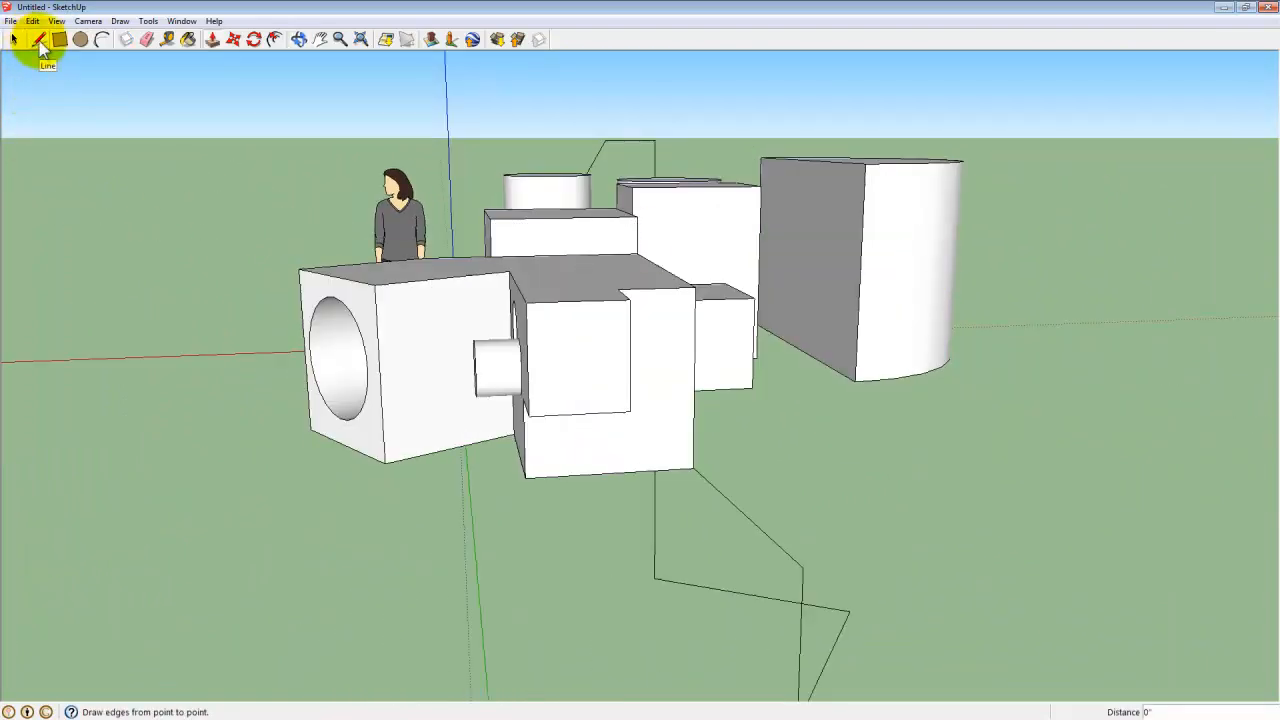
click(39, 39)
middle_drag(829, 371, 363, 423)
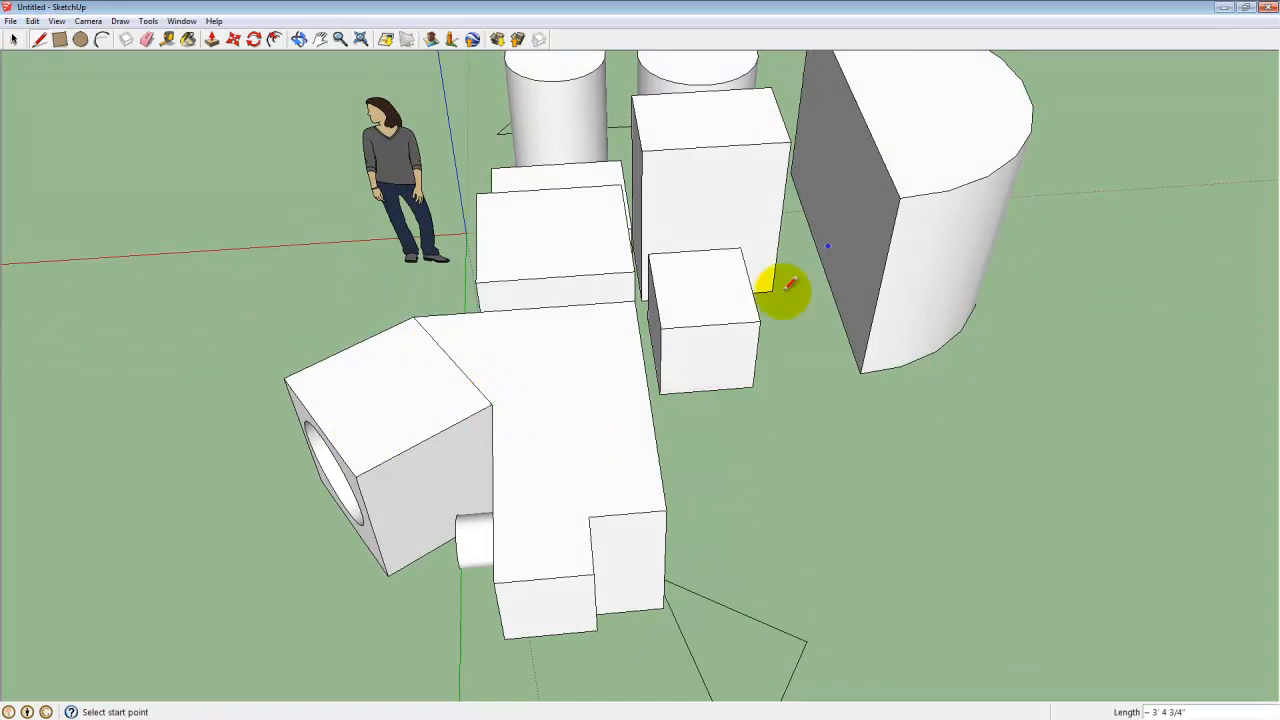
Step: Push/Pull the long wing's top face slightly upward and raise the angled wing's top face about 2' 4"
right_click(589, 322)
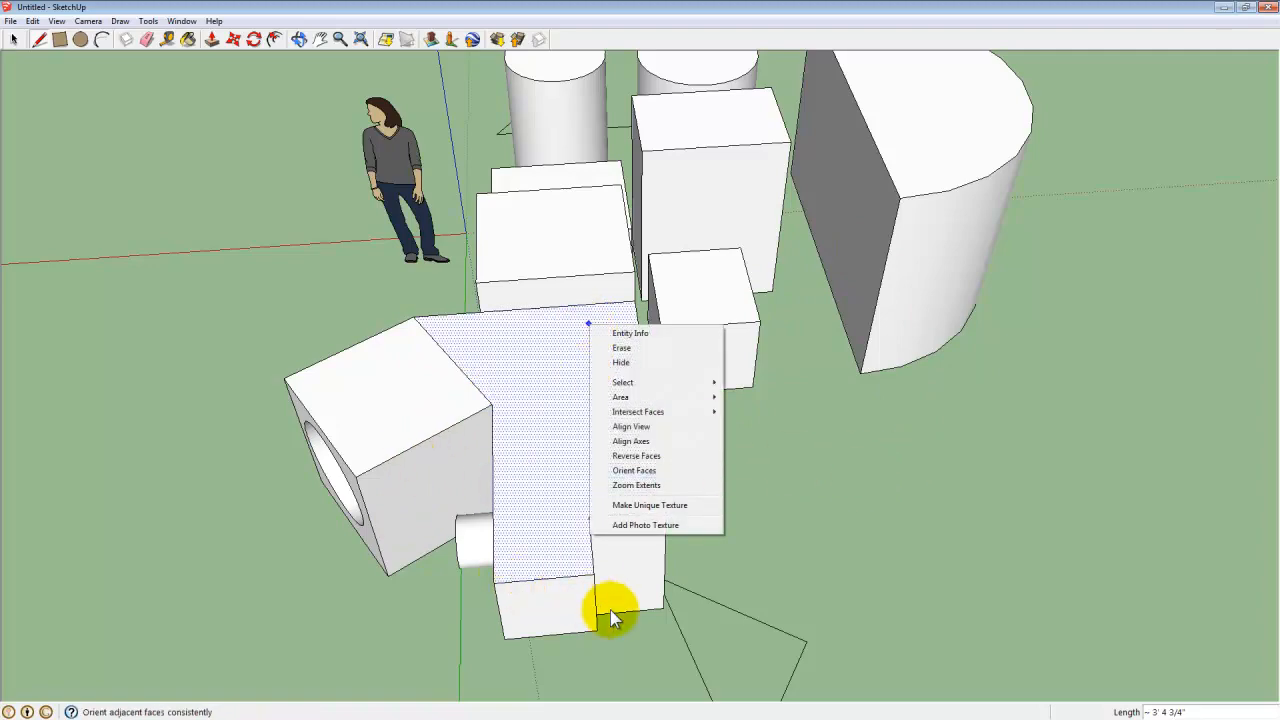
click(517, 398)
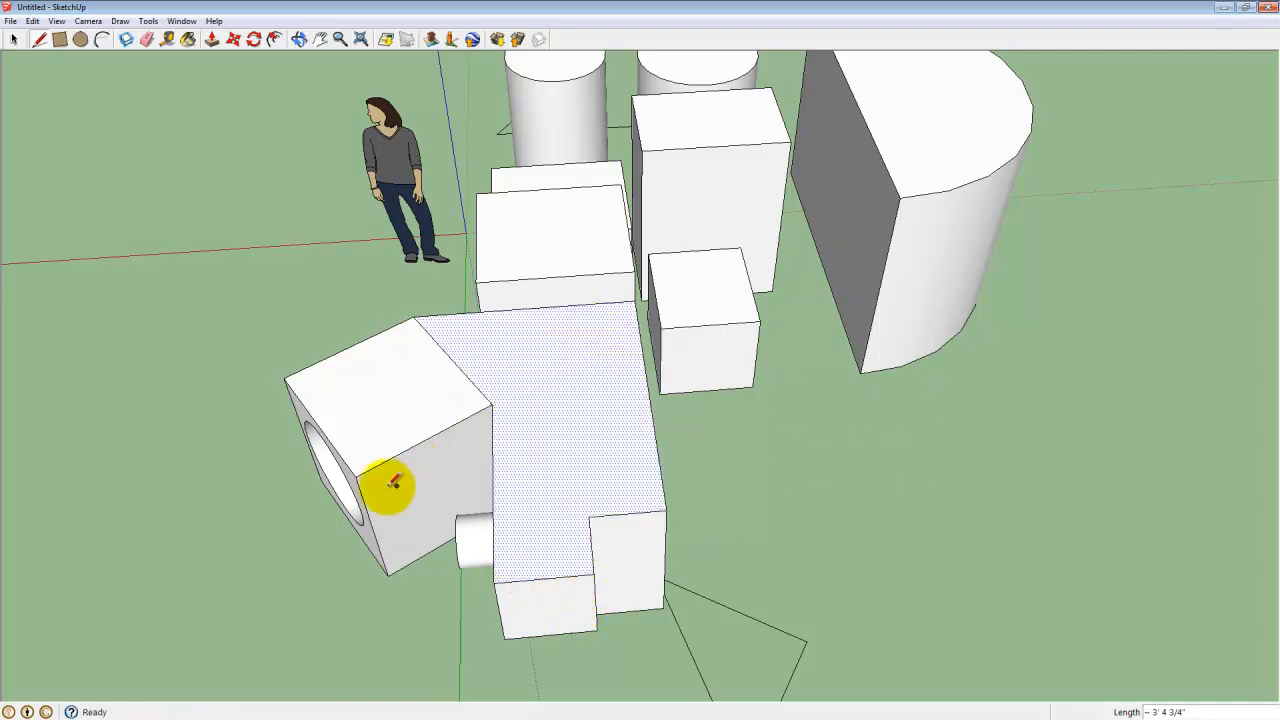
middle_drag(386, 486, 889, 409)
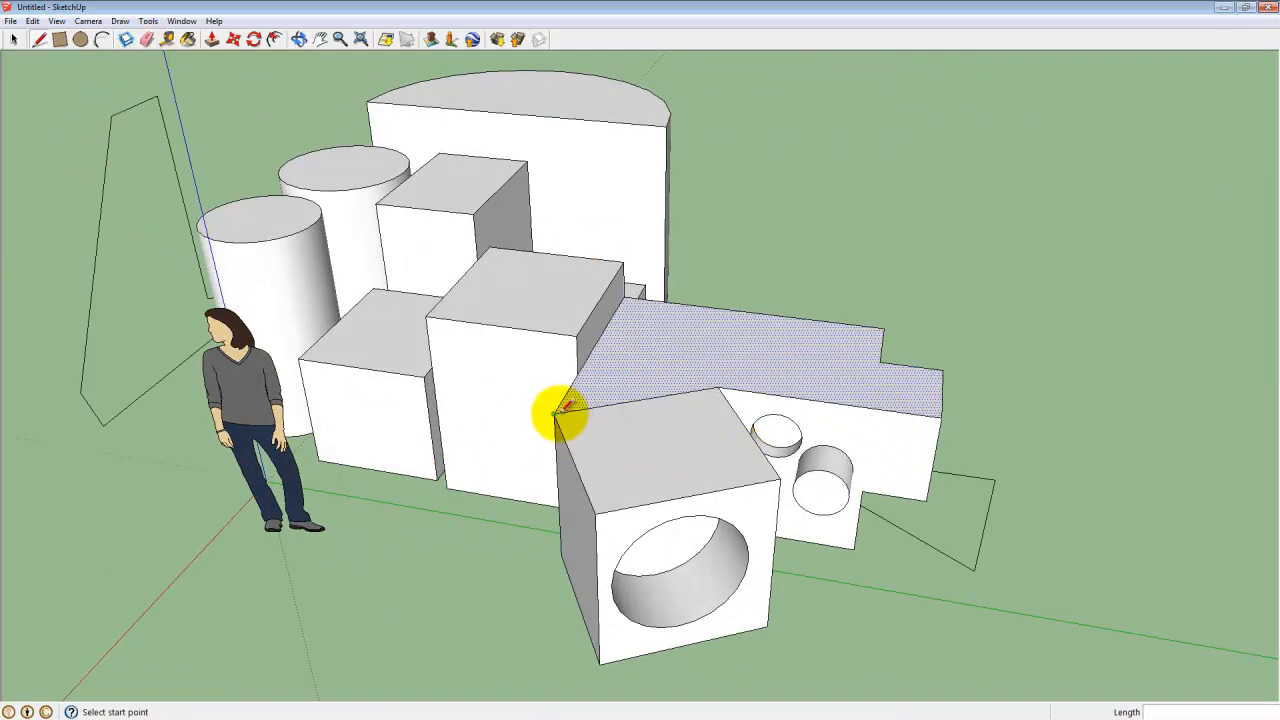
middle_drag(558, 572, 807, 549)
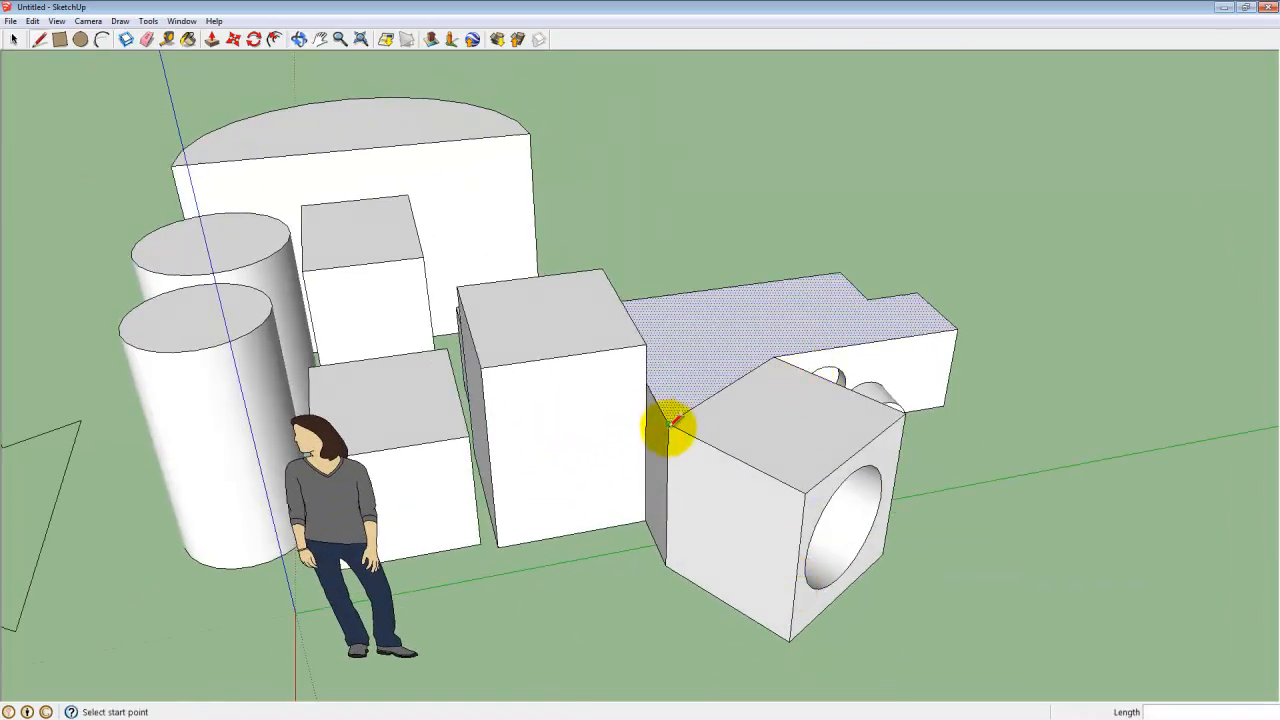
middle_drag(812, 380, 462, 425)
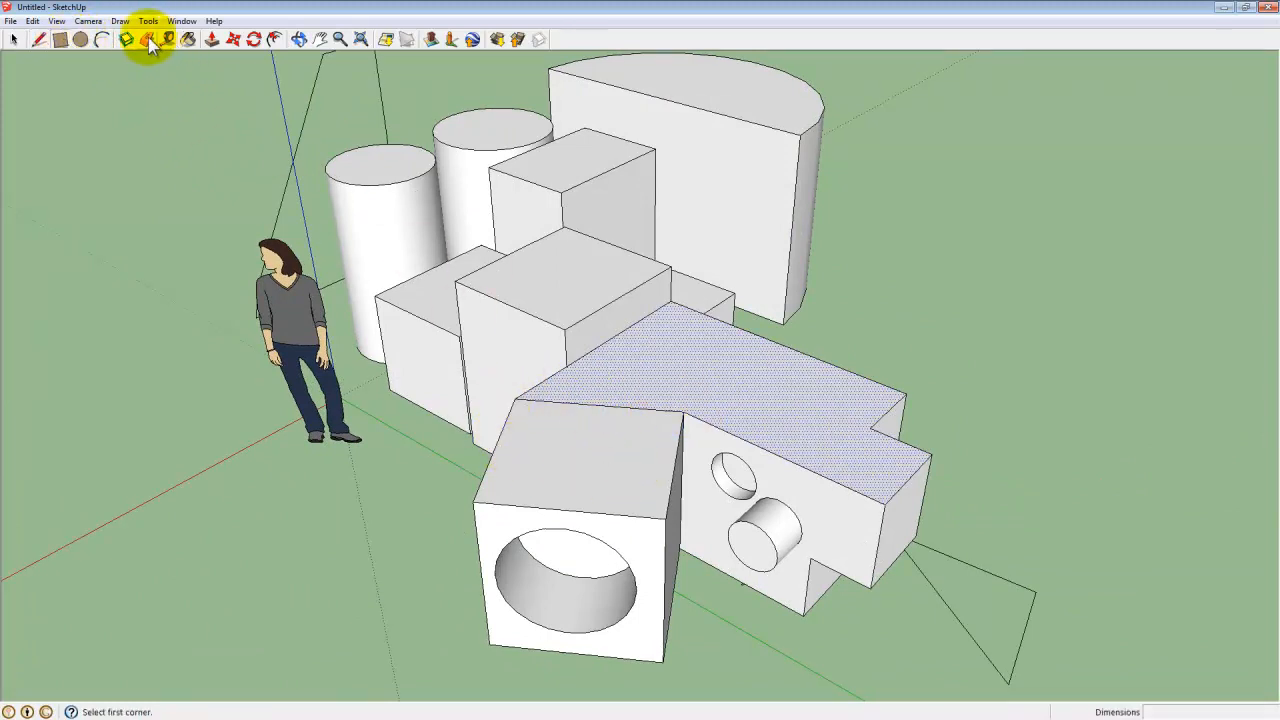
drag(710, 456, 606, 395)
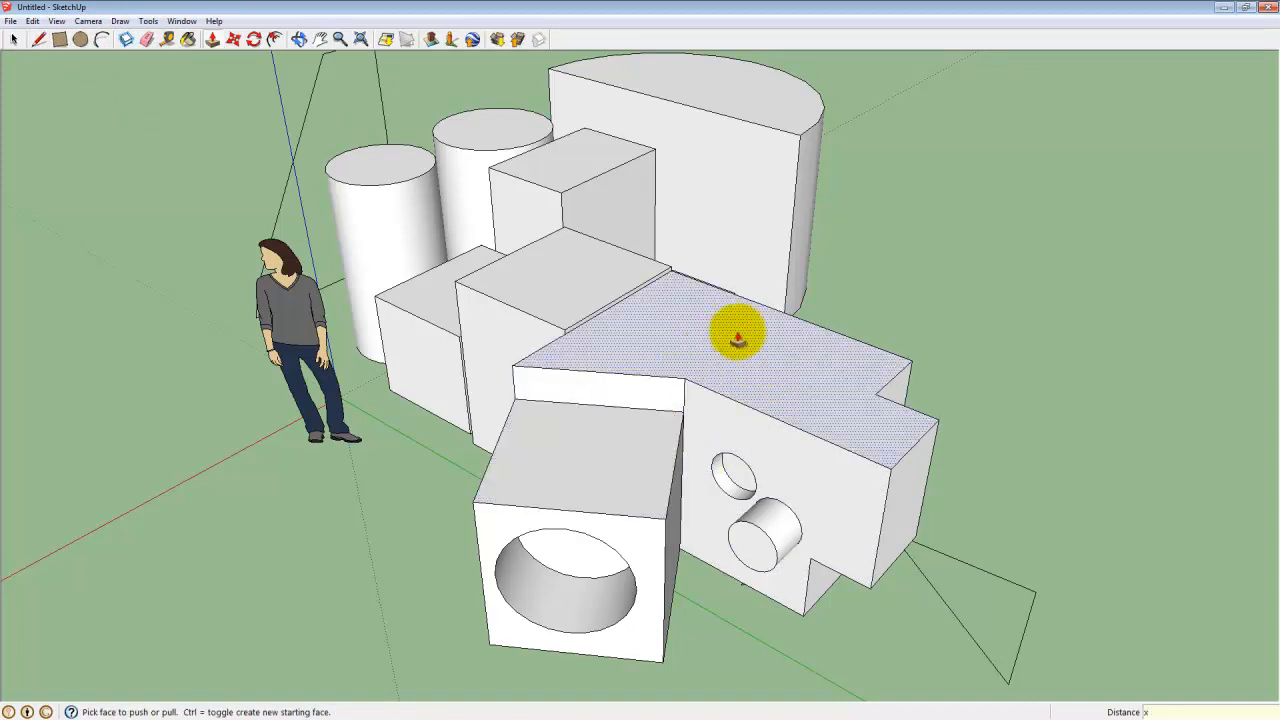
drag(575, 452, 553, 348)
Step: Raise the low box beside the cylinders with Push/Pull, pulling its top face up about 1' 7" in the last pull
middle_drag(553, 348, 457, 346)
middle_drag(888, 508, 171, 357)
middle_drag(477, 251, 563, 423)
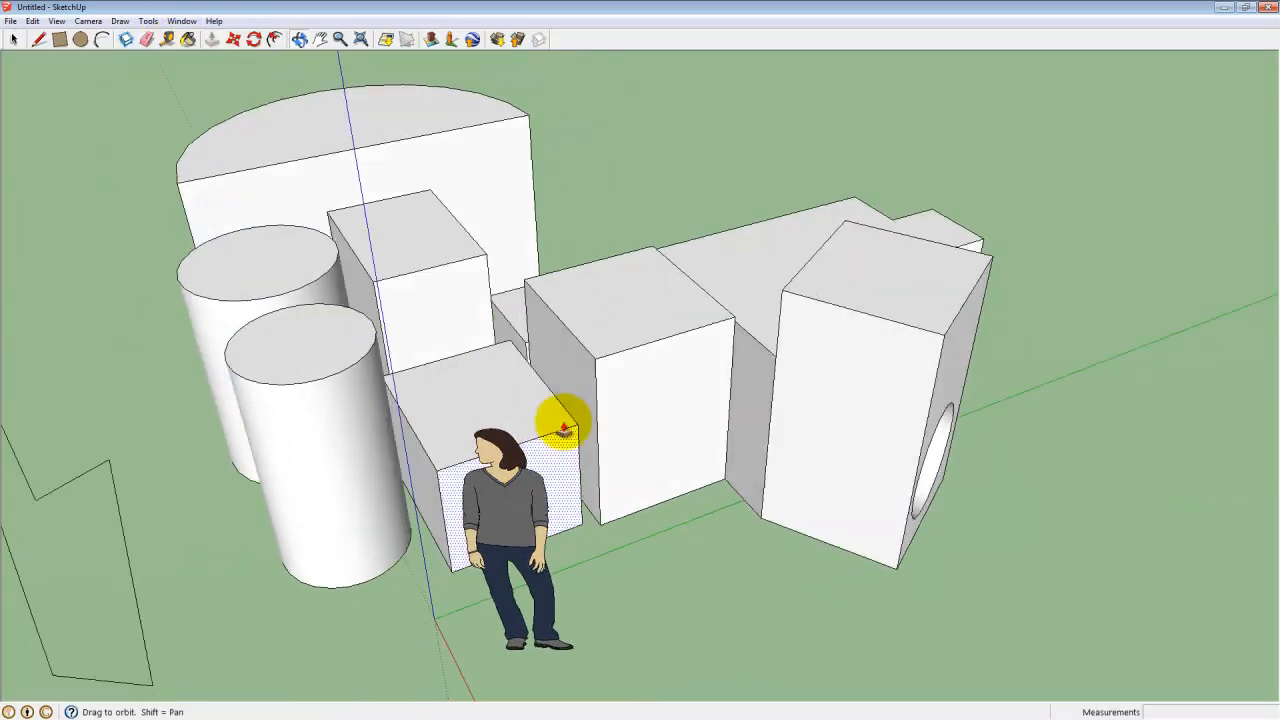
middle_drag(276, 228, 453, 428)
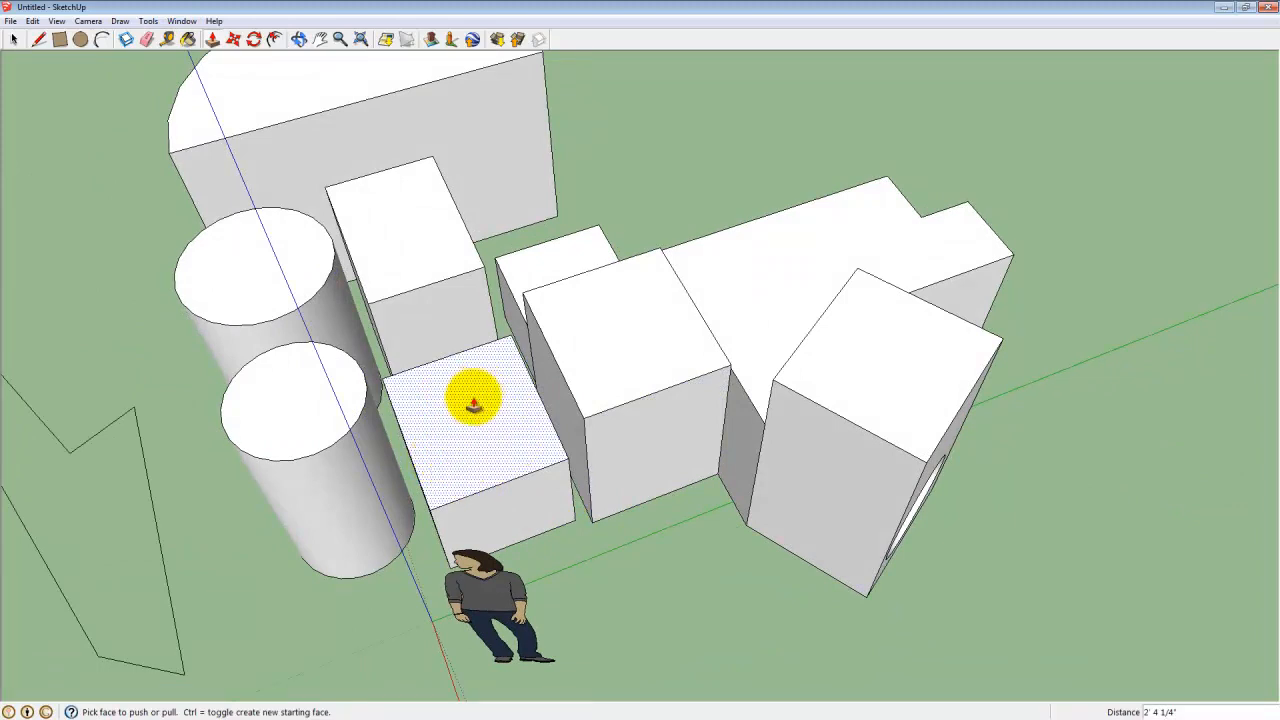
drag(507, 388, 475, 405)
middle_drag(551, 409, 534, 337)
middle_drag(556, 402, 690, 424)
drag(626, 392, 604, 290)
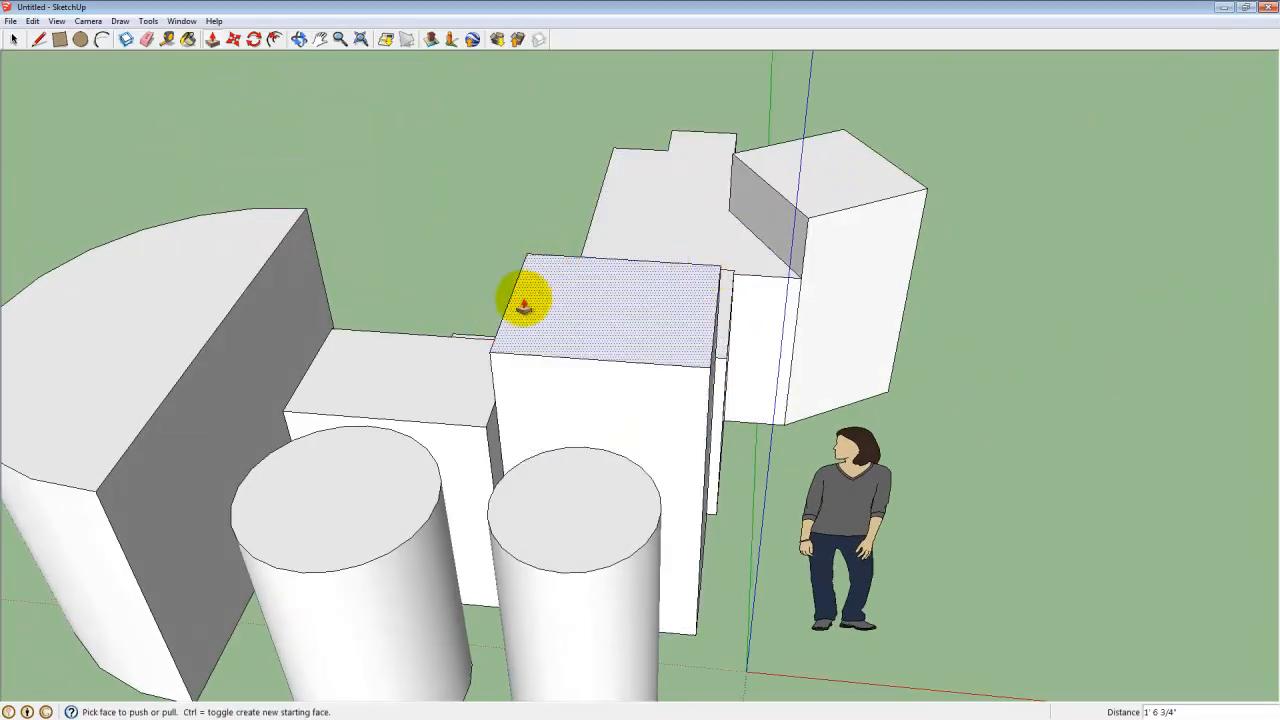
Step: Draw a closed four-line outline inset from the edges of the raised box's top face
middle_drag(777, 346, 497, 288)
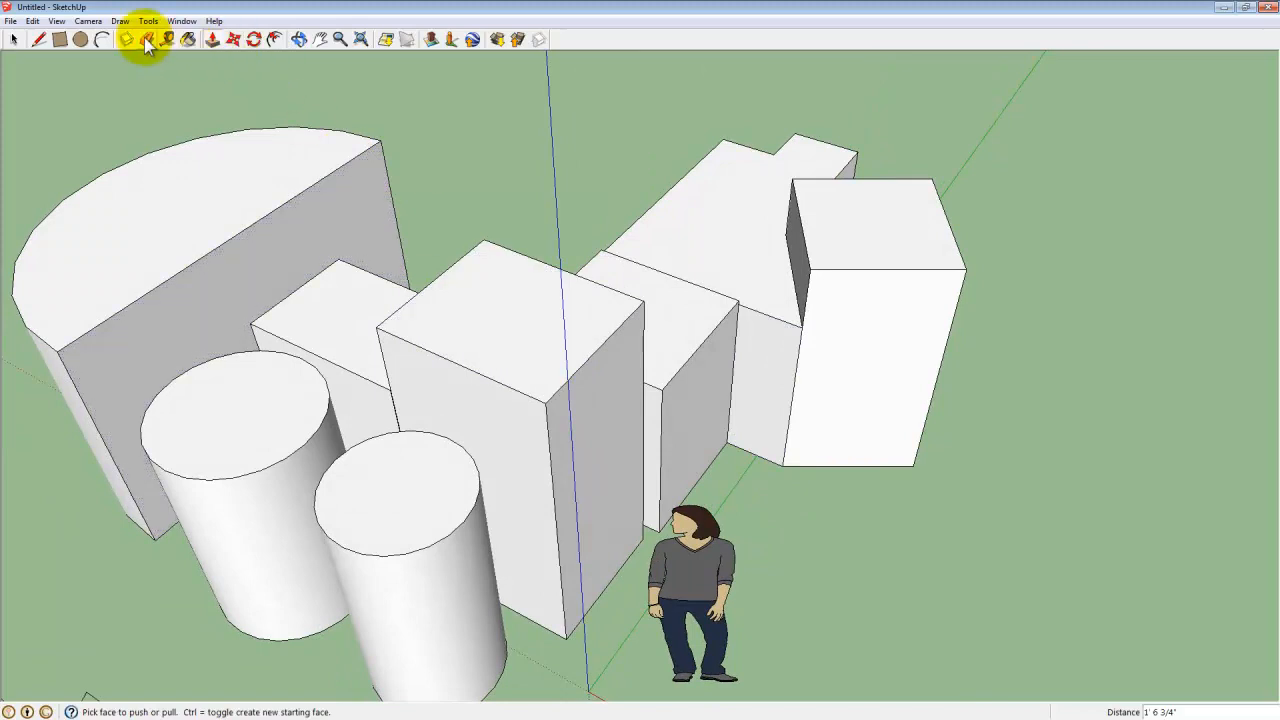
click(39, 40)
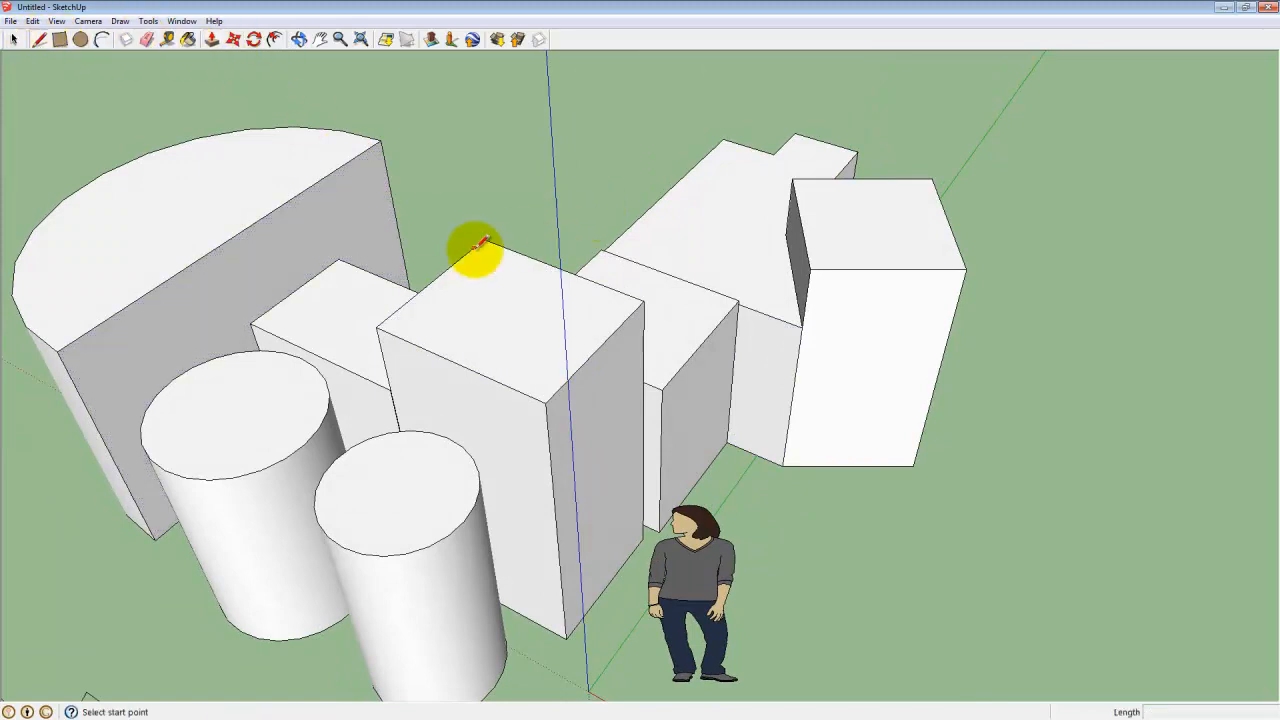
click(617, 306)
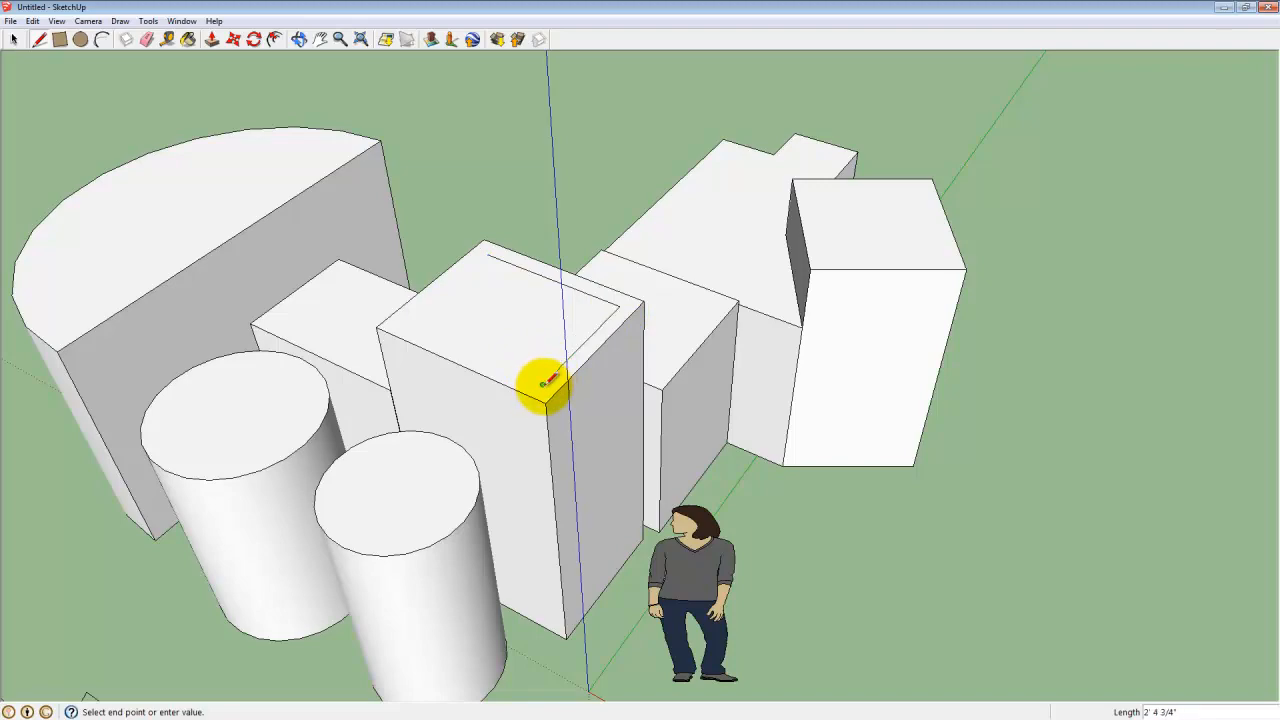
click(542, 384)
click(404, 322)
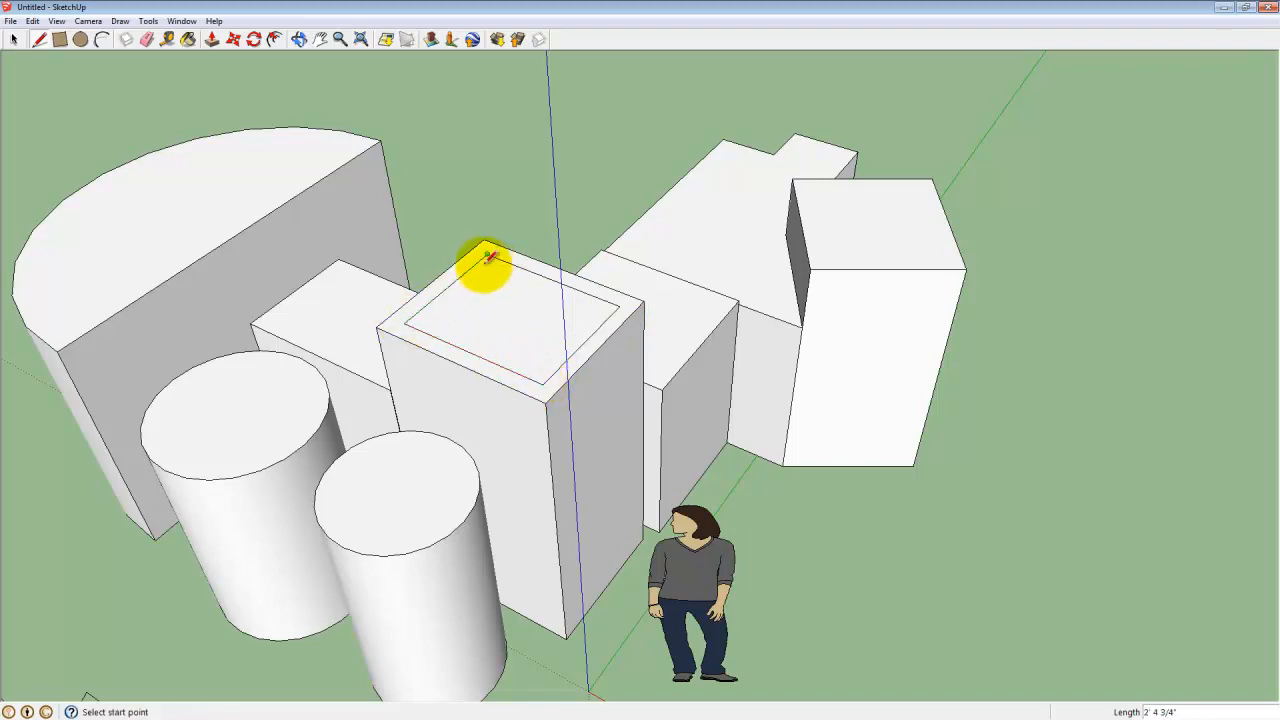
Step: Push/Pull the inset face on the tall box's top up about 8 13/16" to form a raised tier
middle_drag(748, 435, 457, 194)
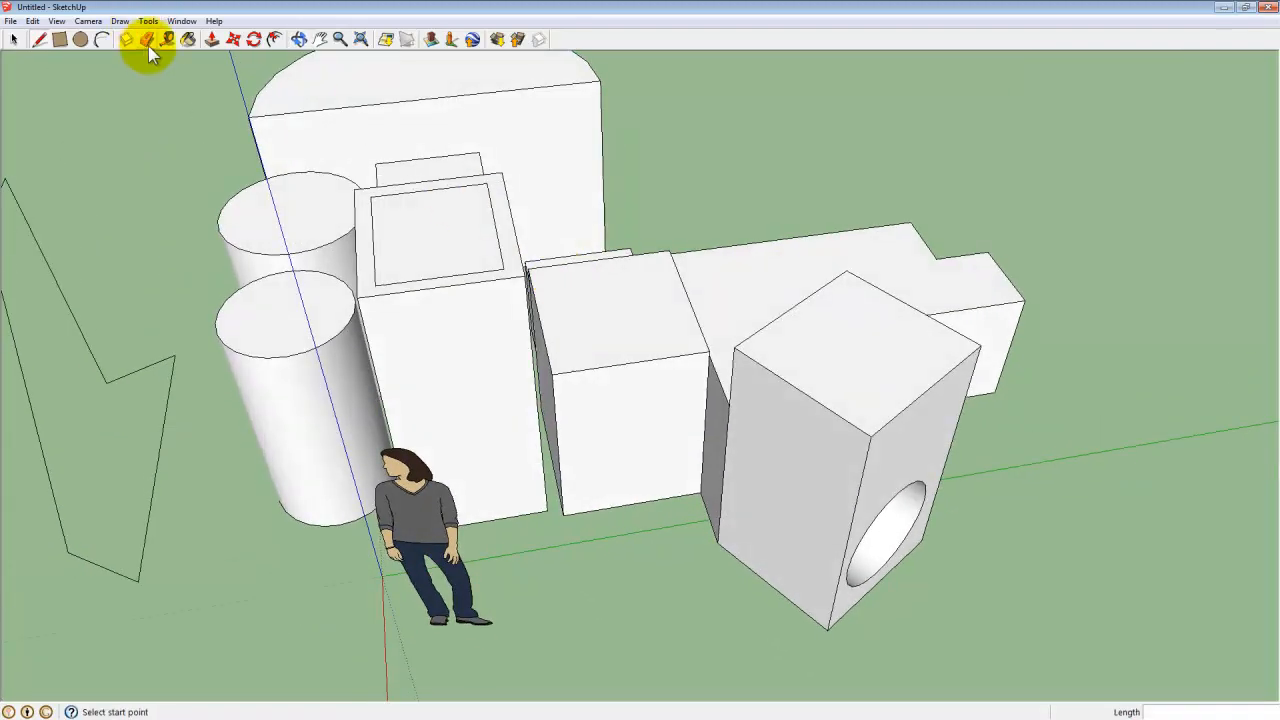
click(212, 39)
click(400, 209)
middle_drag(445, 280, 646, 329)
middle_drag(551, 363, 580, 451)
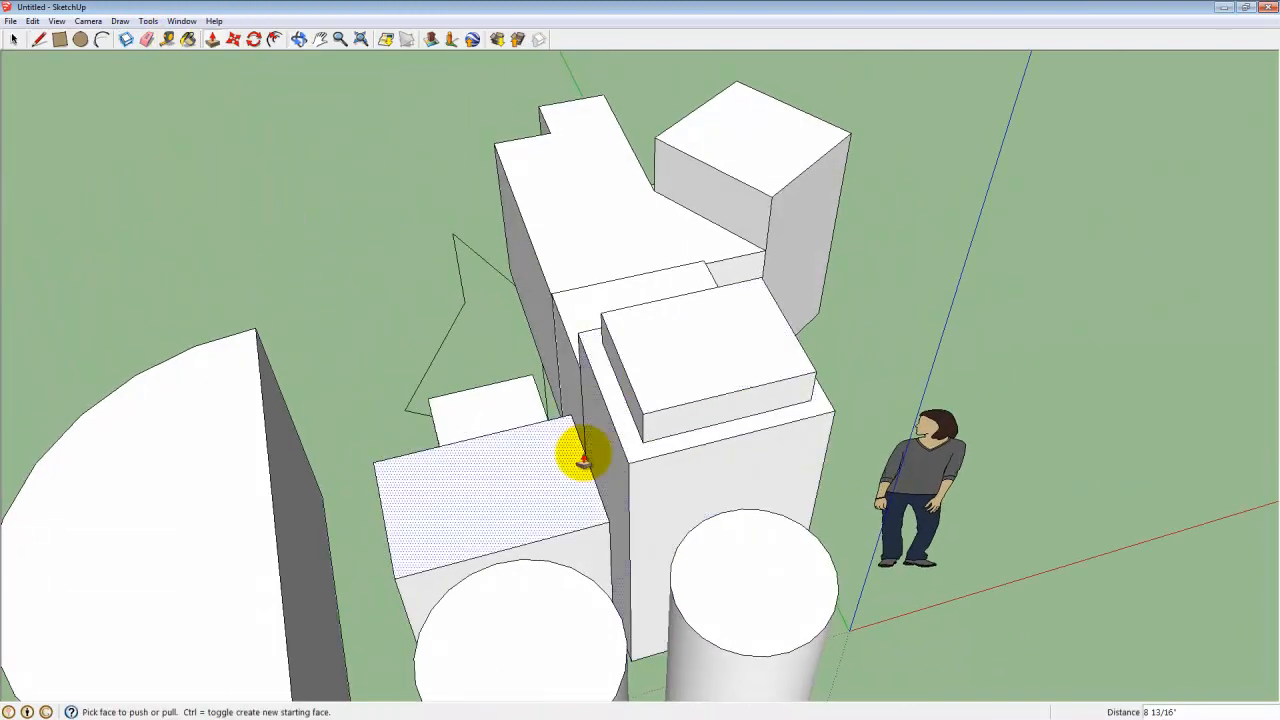
middle_drag(802, 310, 640, 330)
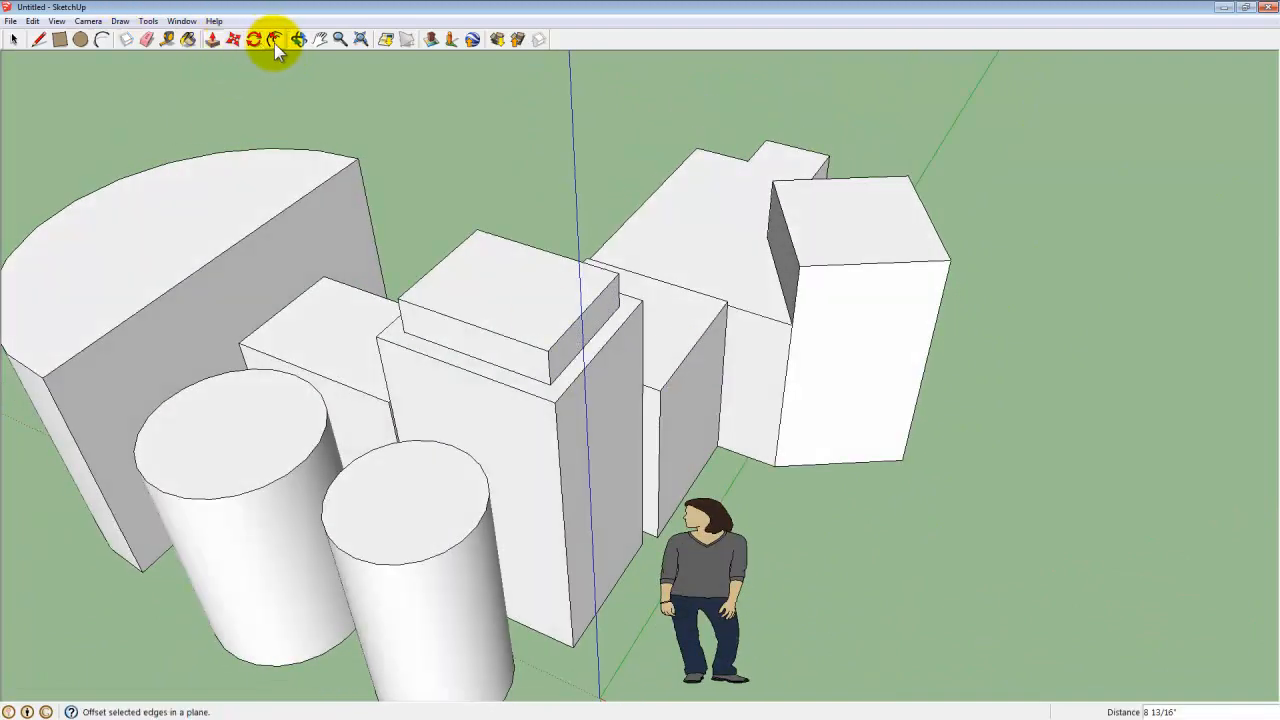
Step: Offset the raised tier's top face inward and Push/Pull the inner face up about 1' 5"
click(275, 42)
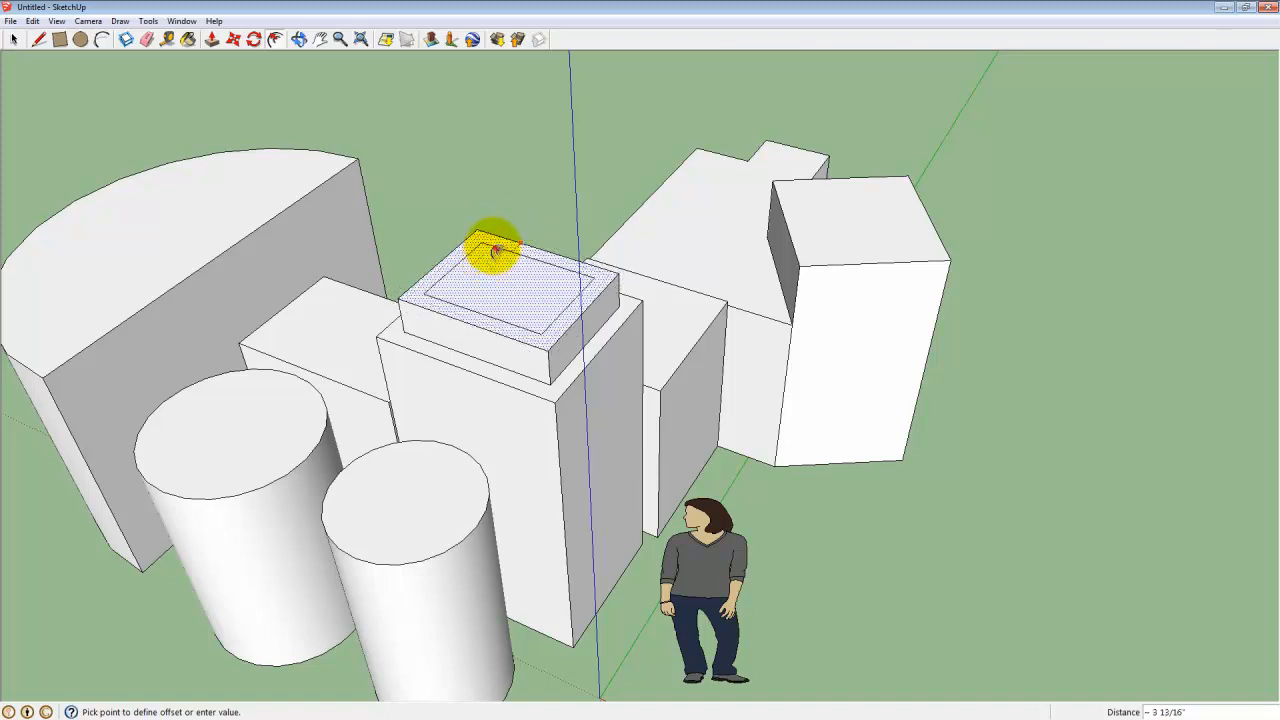
click(490, 247)
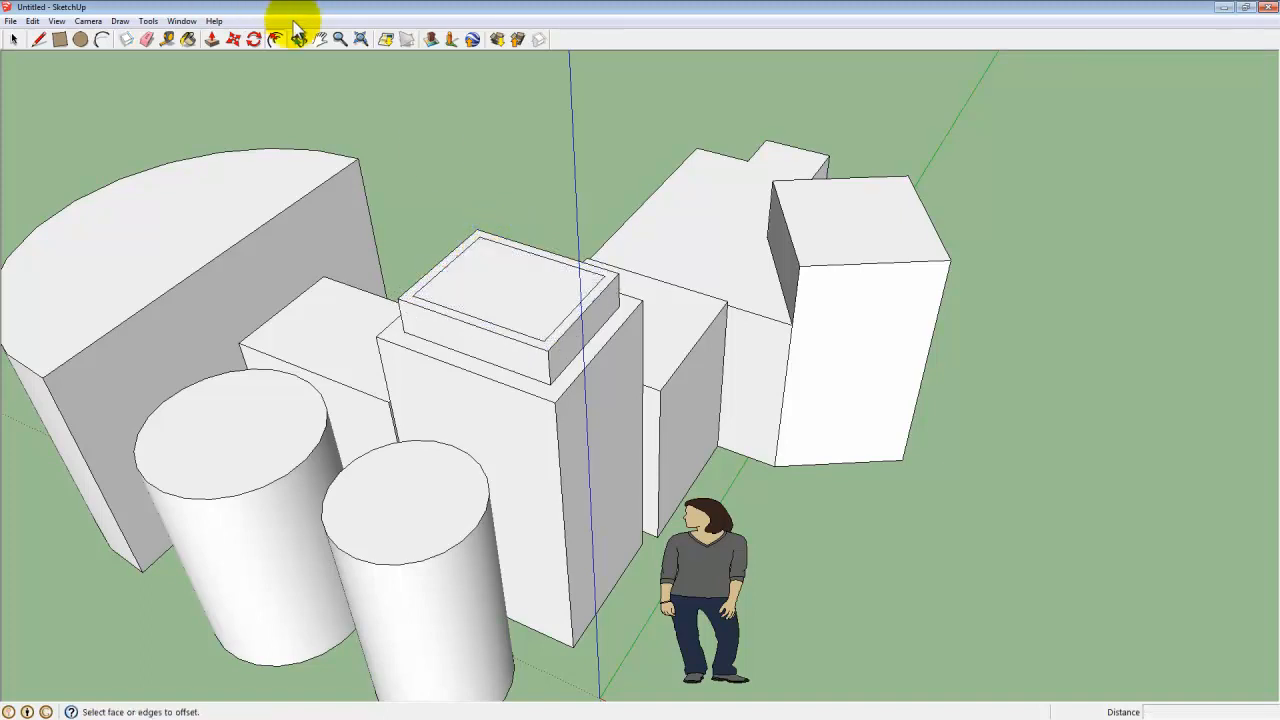
click(210, 40)
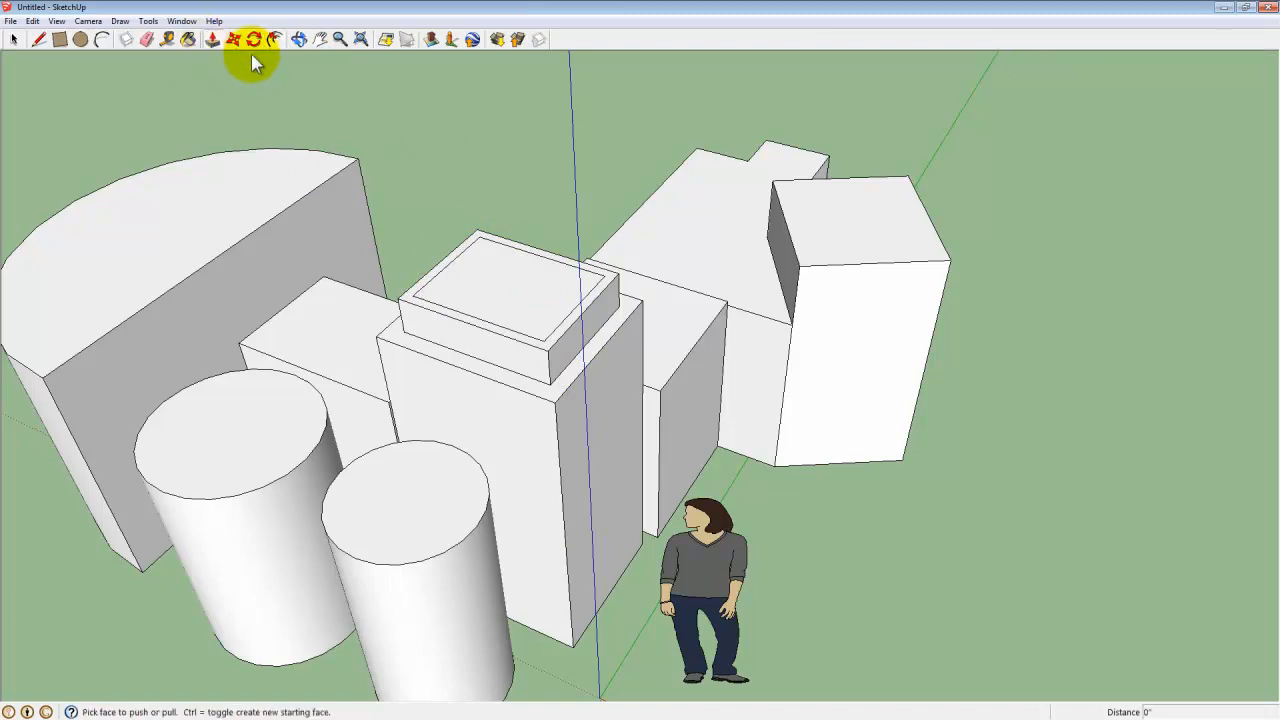
drag(479, 283, 488, 268)
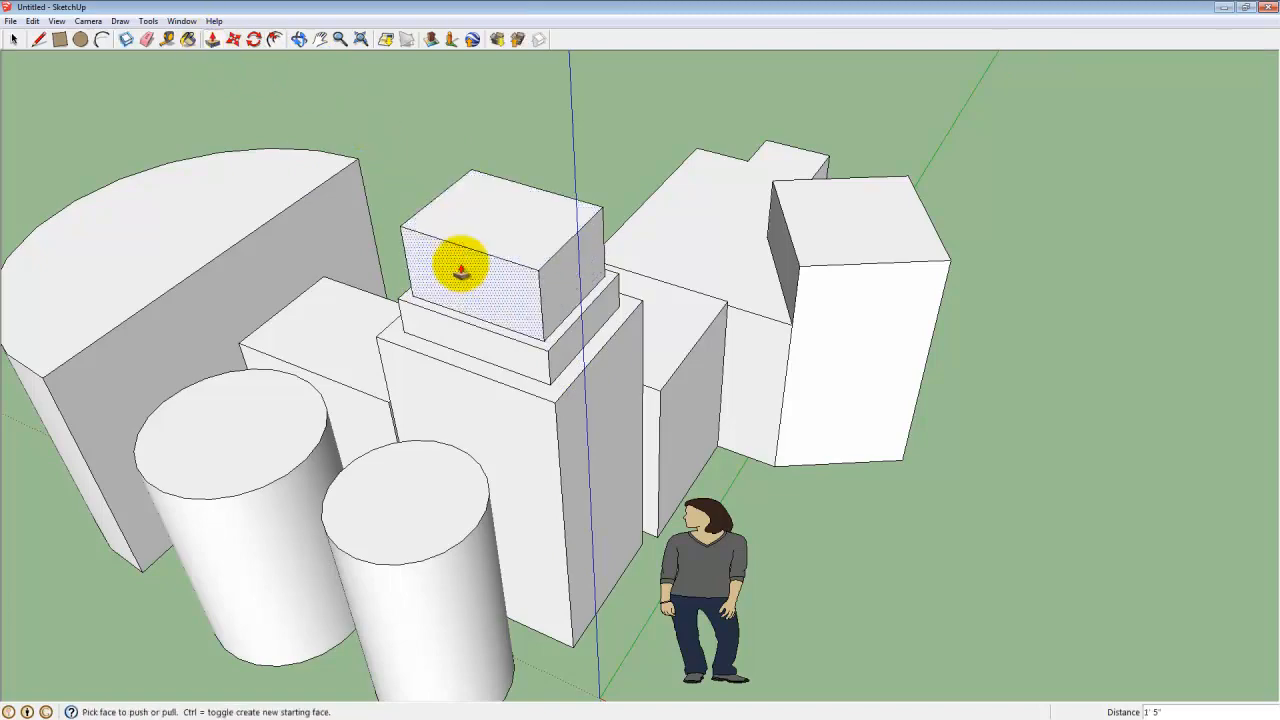
scroll(461, 270, down, 3)
middle_drag(586, 437, 620, 290)
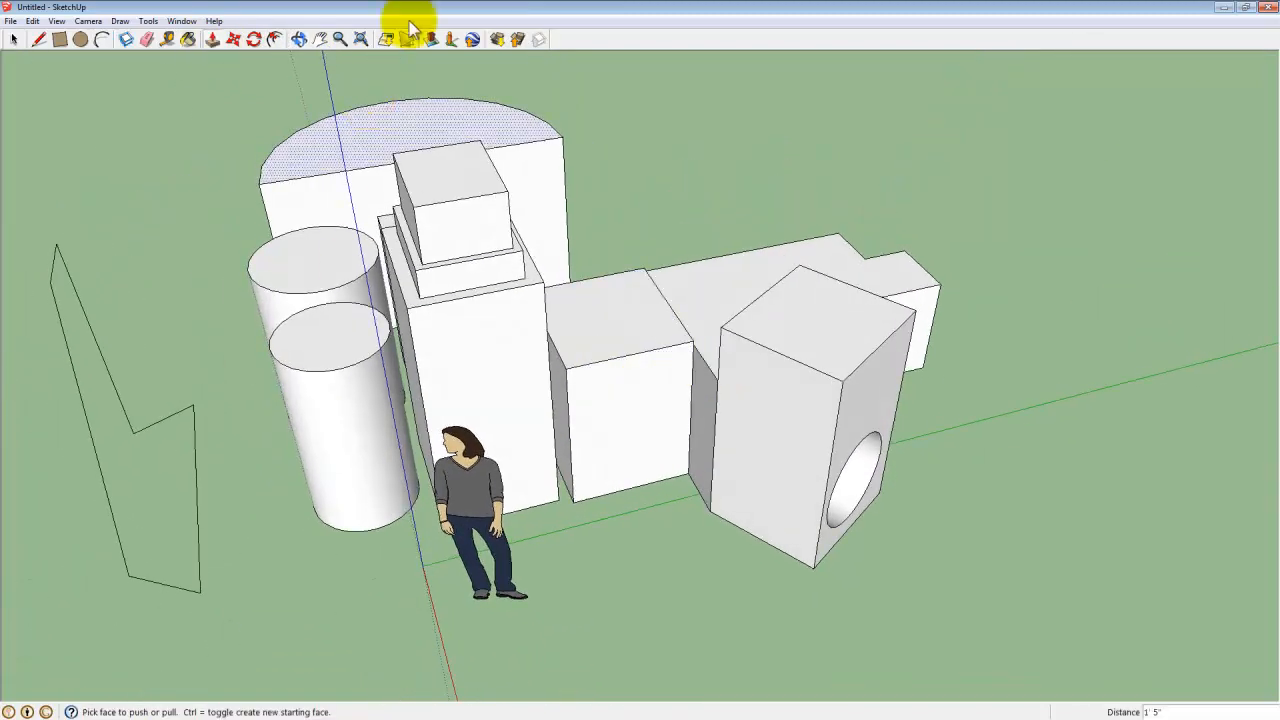
Step: Offset the front cylinder's top edge inward about 3 5/16" and Push/Pull the inner disc about 2' 1"
click(274, 39)
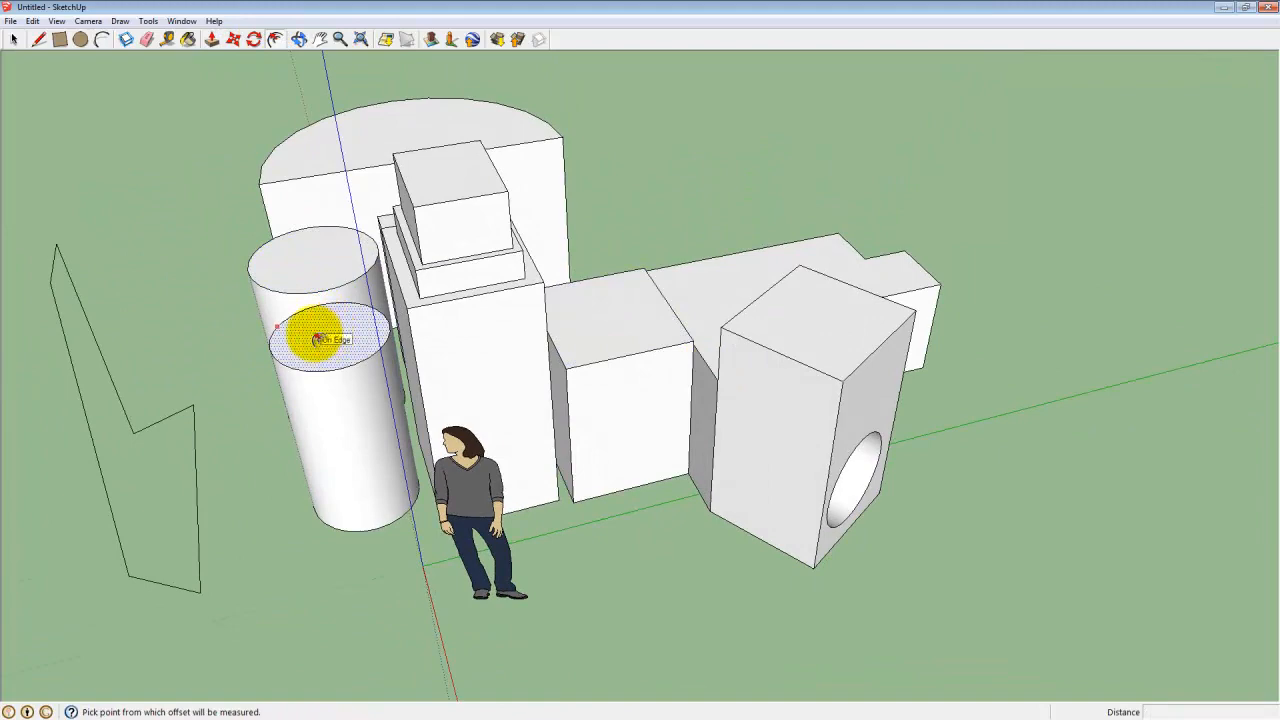
middle_drag(317, 340, 353, 402)
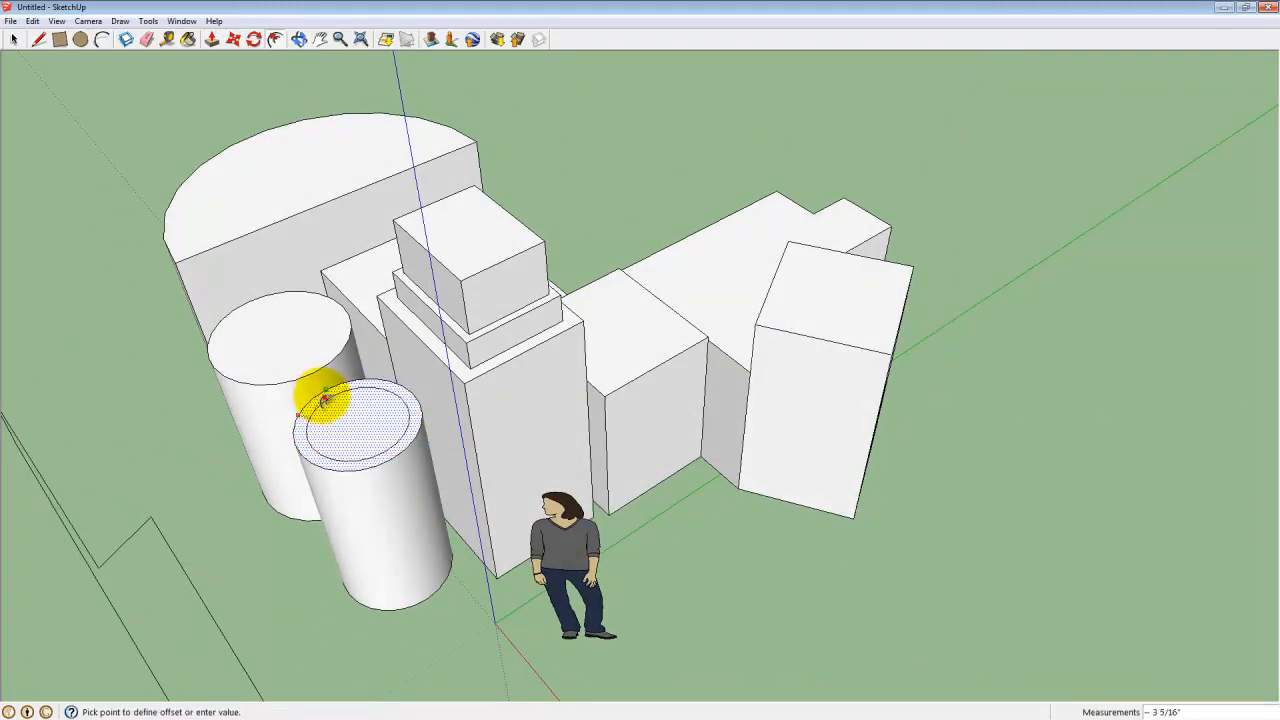
click(324, 399)
click(212, 41)
drag(369, 441, 346, 375)
middle_drag(308, 420, 640, 450)
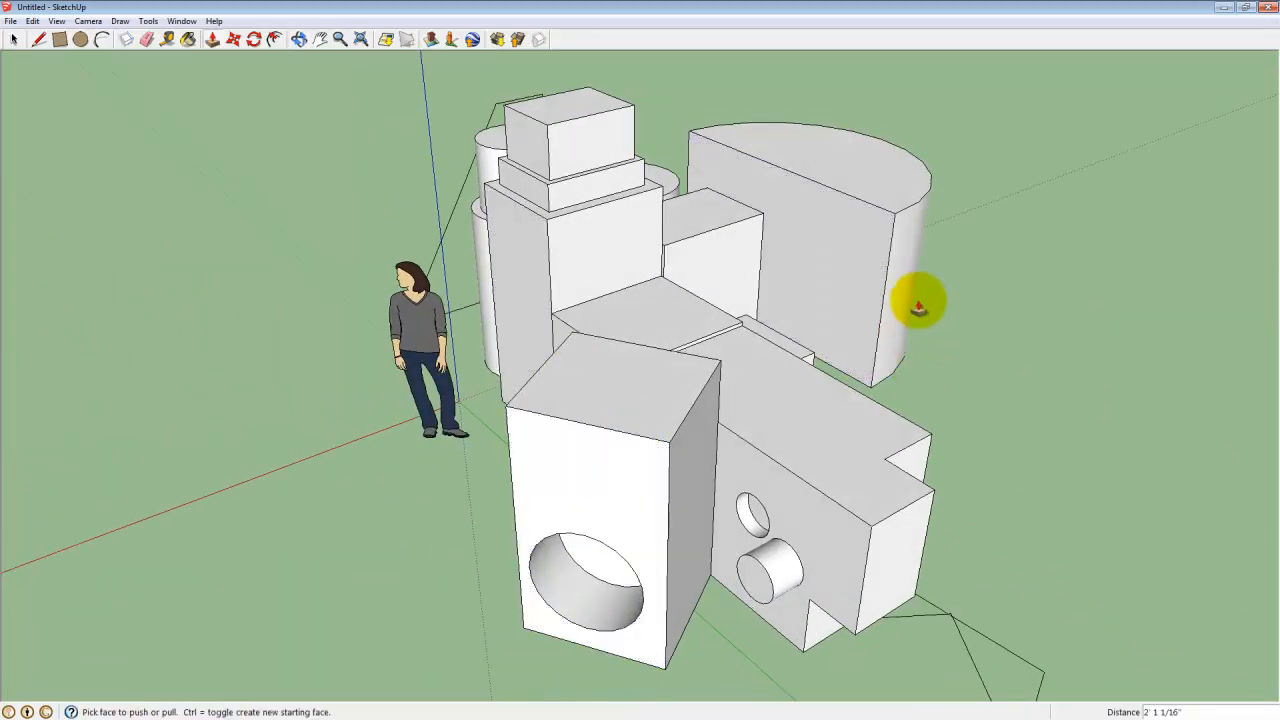
middle_drag(669, 314, 966, 380)
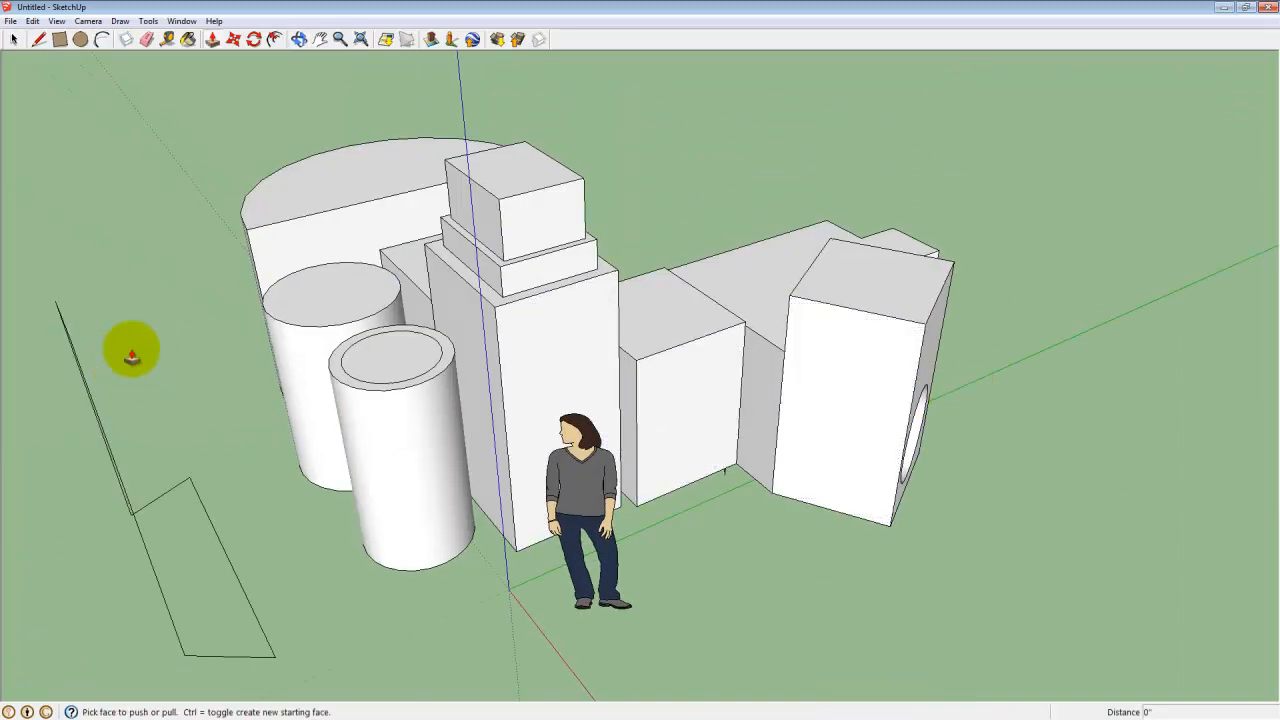
Step: Undo the changes made to the front cylinder's top, including the offset
key(ctrl+z)
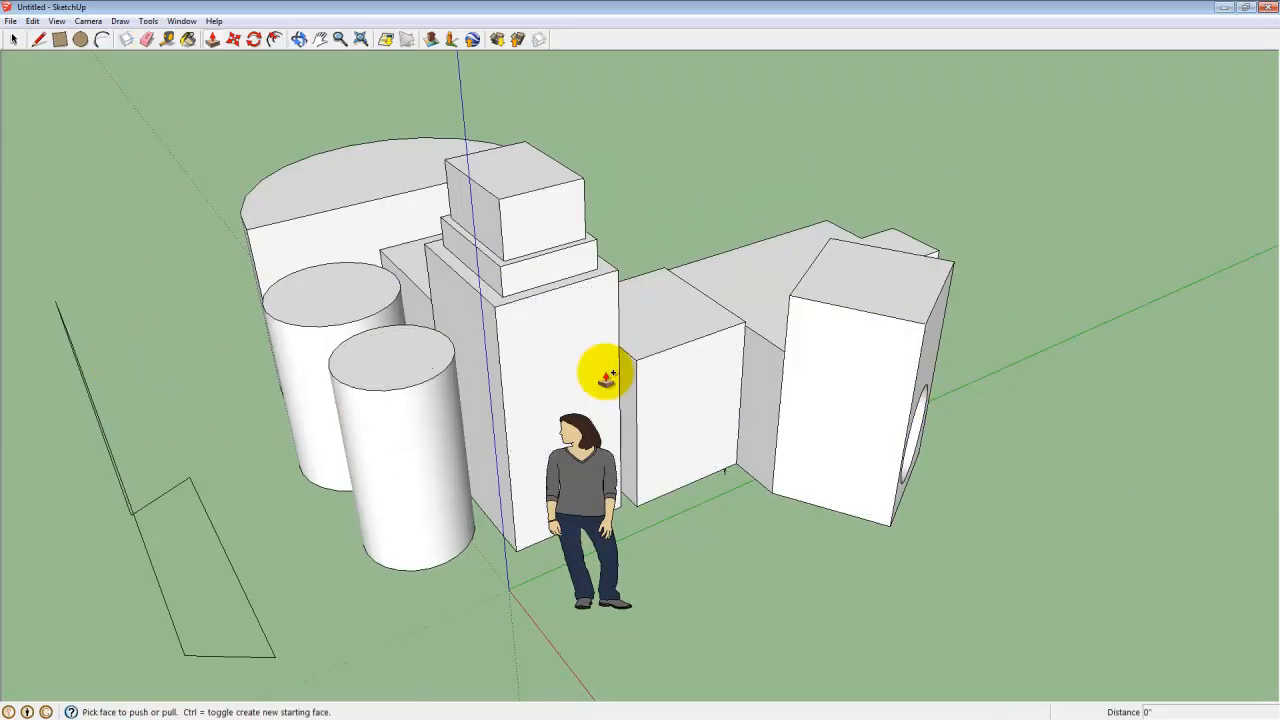
click(32, 21)
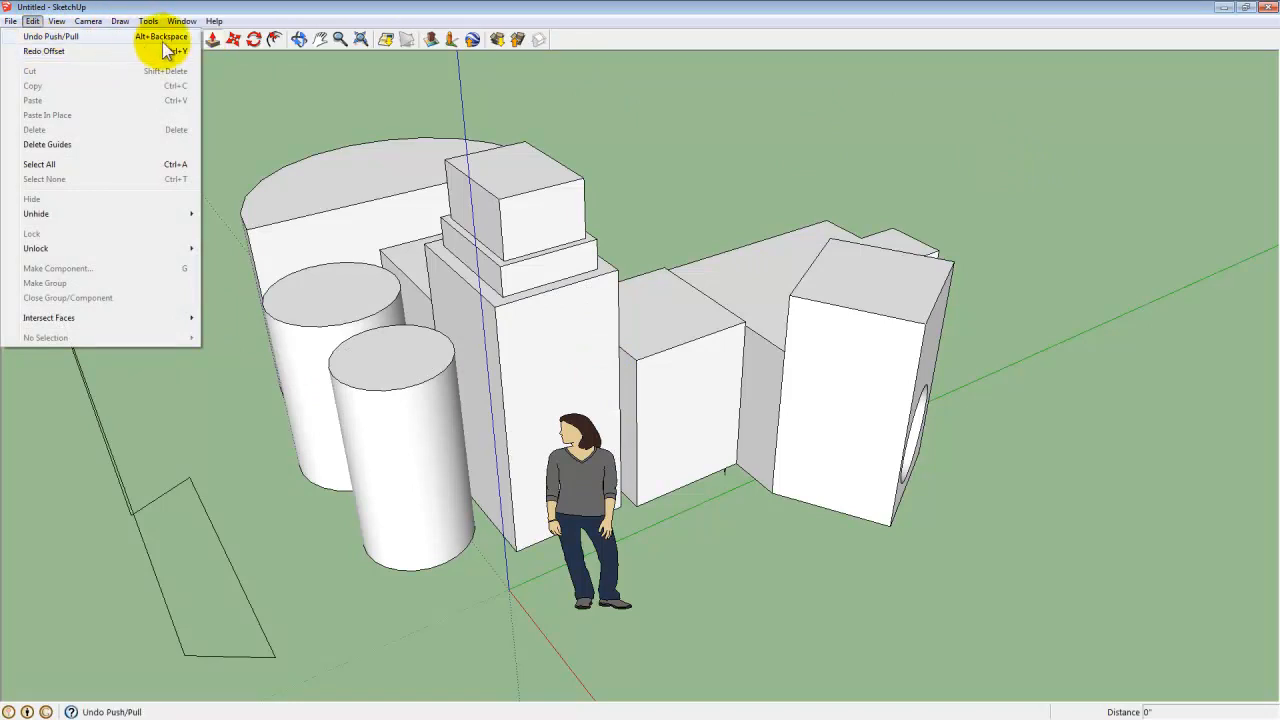
click(448, 115)
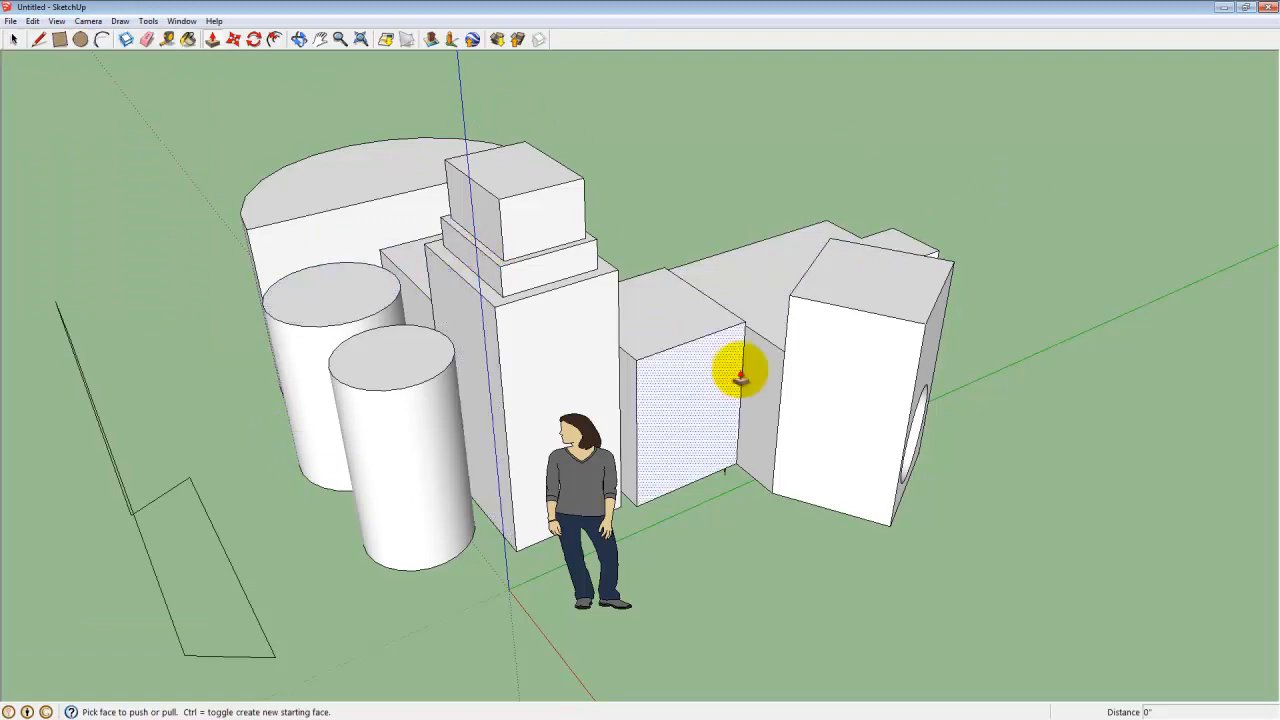
middle_drag(740, 371, 557, 394)
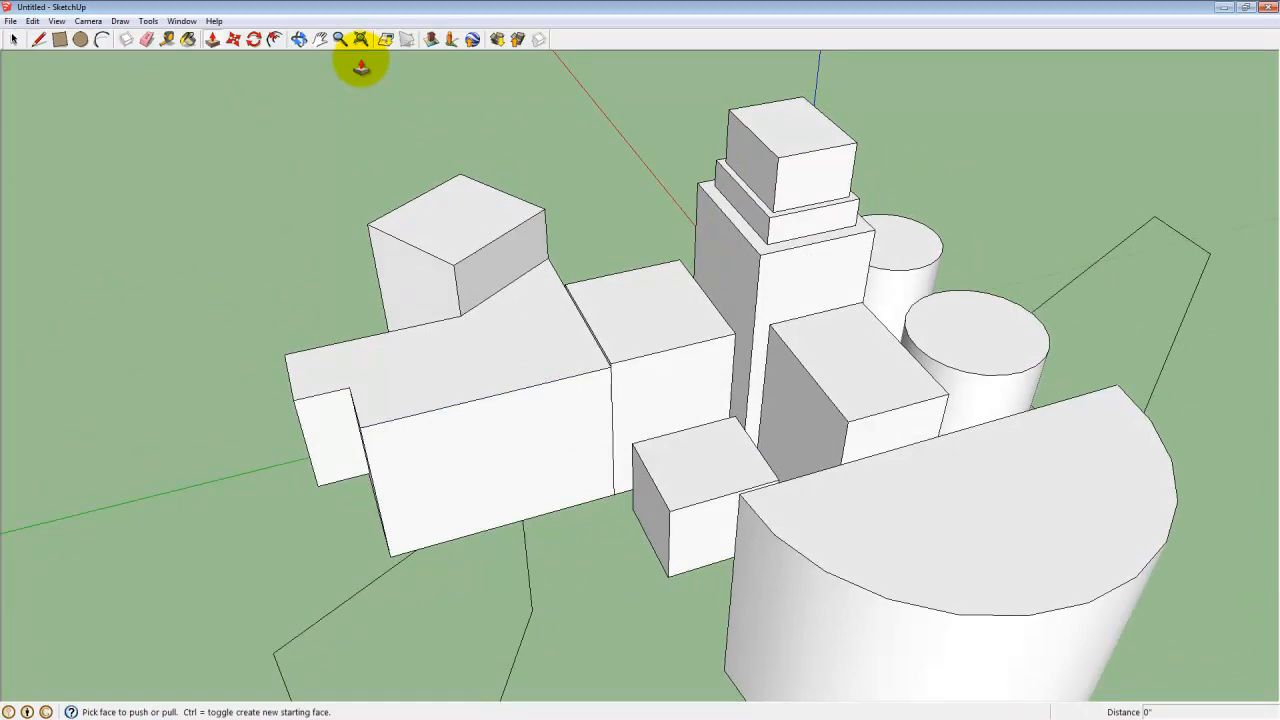
middle_drag(355, 45, 240, 383)
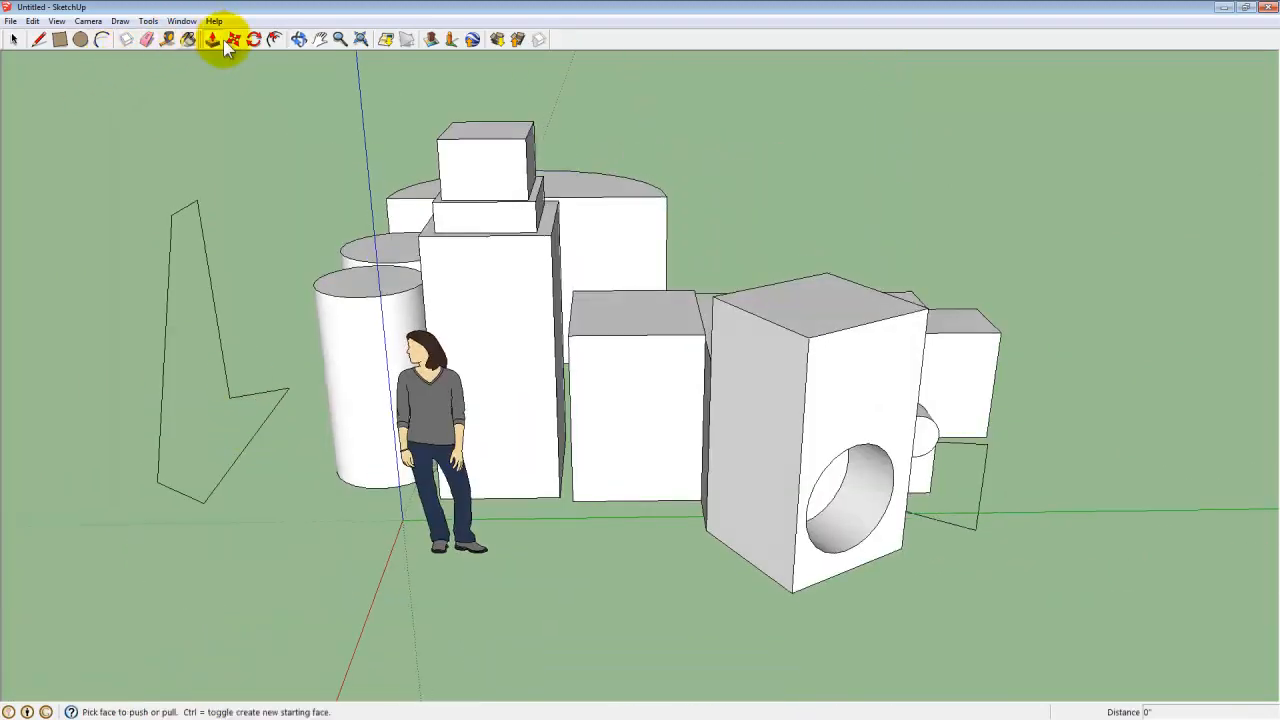
middle_drag(508, 314, 691, 366)
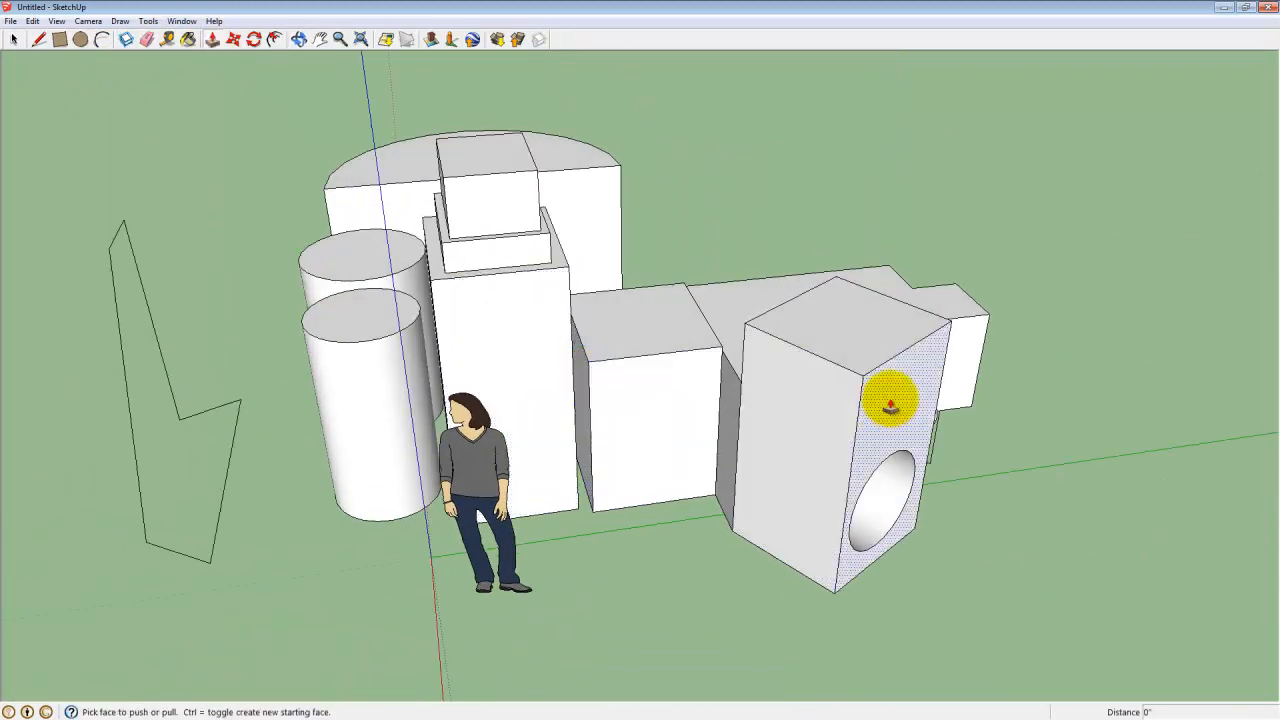
middle_drag(299, 350, 87, 72)
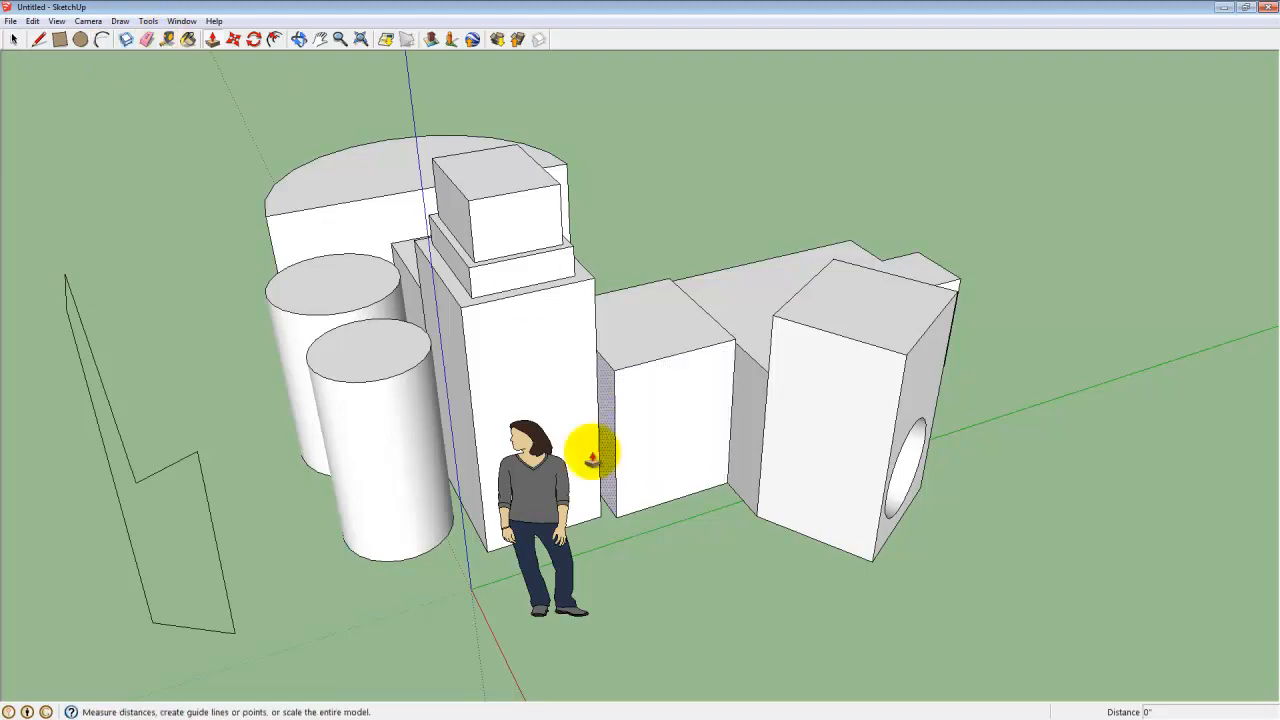
middle_drag(594, 449, 594, 490)
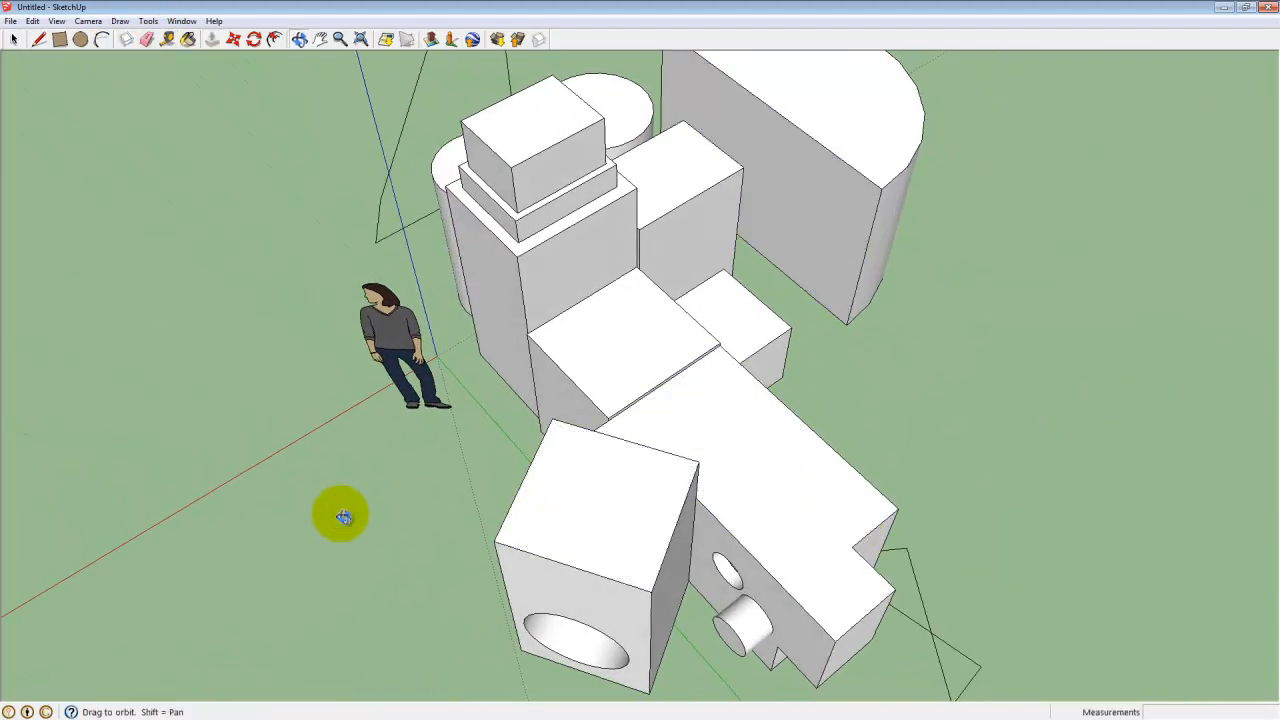
middle_drag(340, 514, 370, 493)
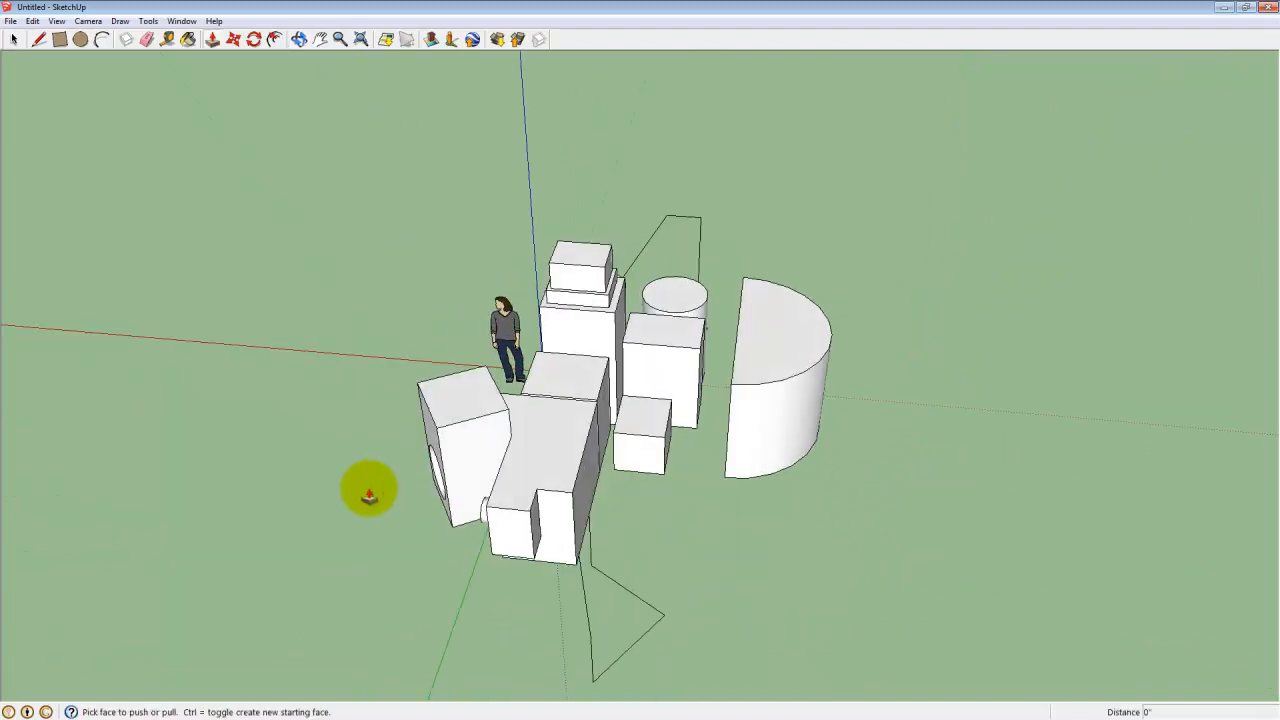
Step: Try the Move tool on the top face and a side face of the tall block with the large circular hole
click(232, 45)
middle_drag(480, 394, 643, 472)
scroll(643, 472, up, 3)
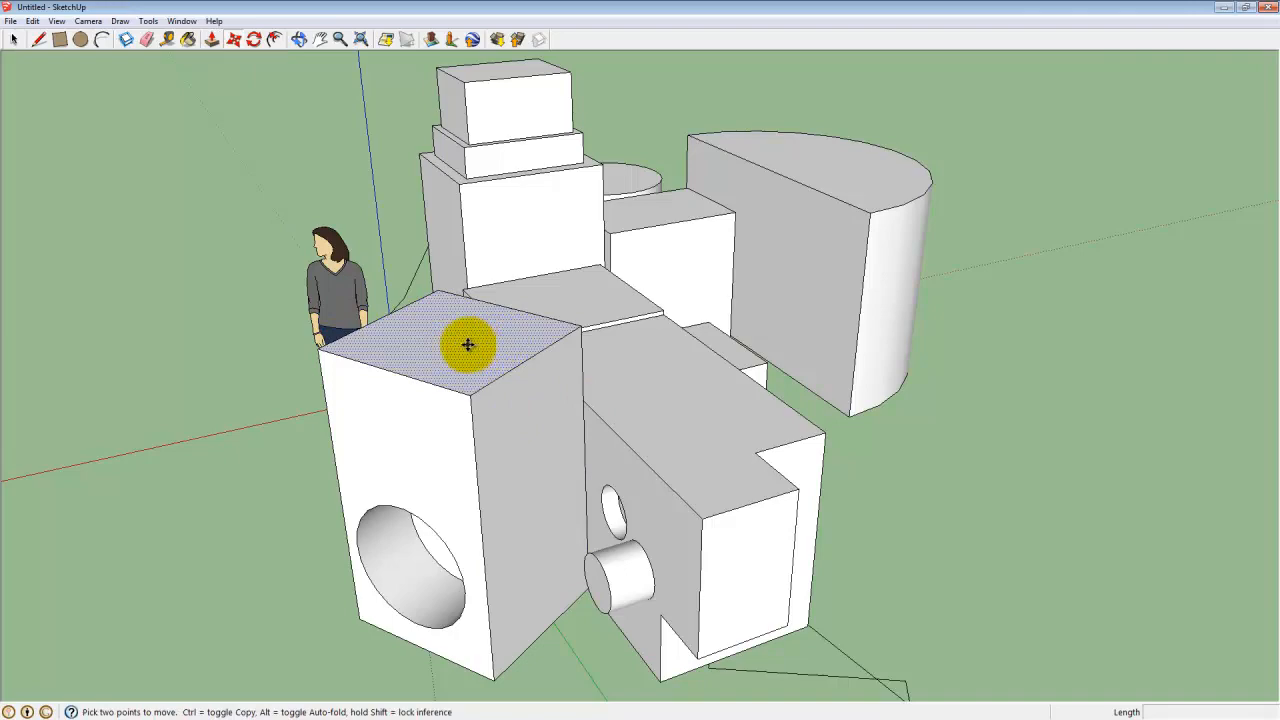
drag(468, 342, 497, 350)
drag(520, 406, 573, 414)
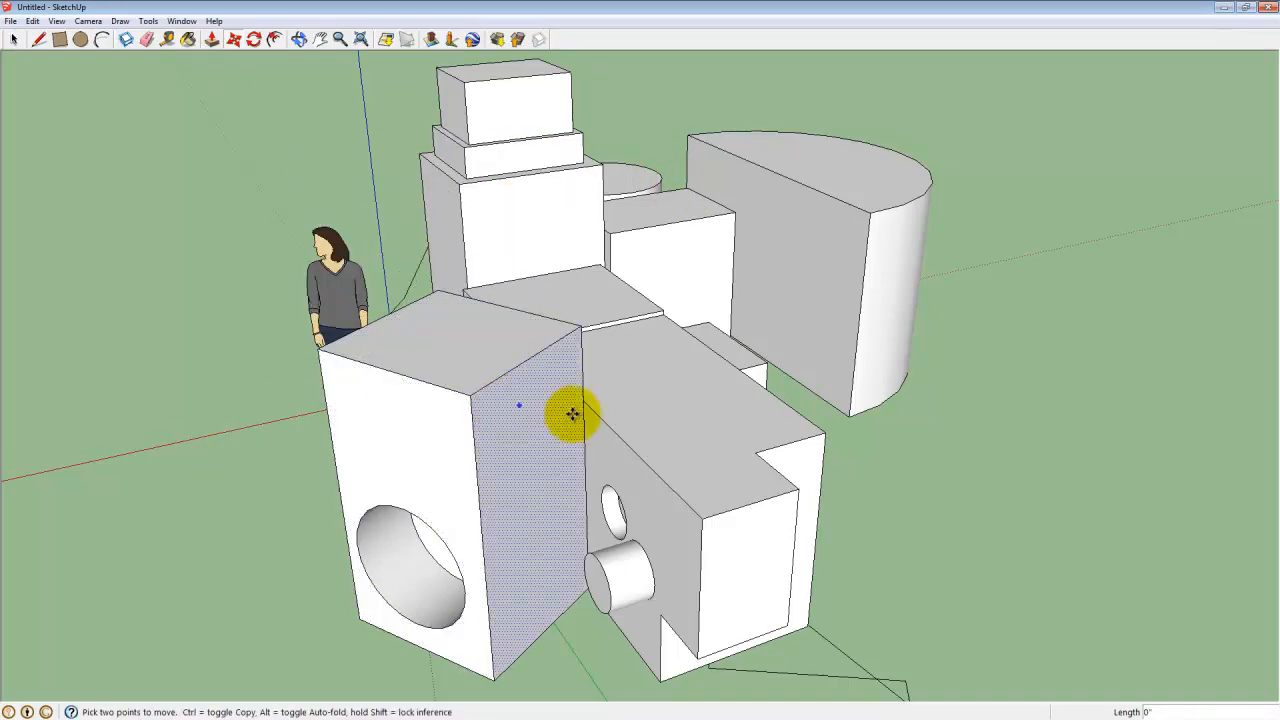
middle_drag(573, 414, 401, 479)
middle_drag(376, 338, 499, 453)
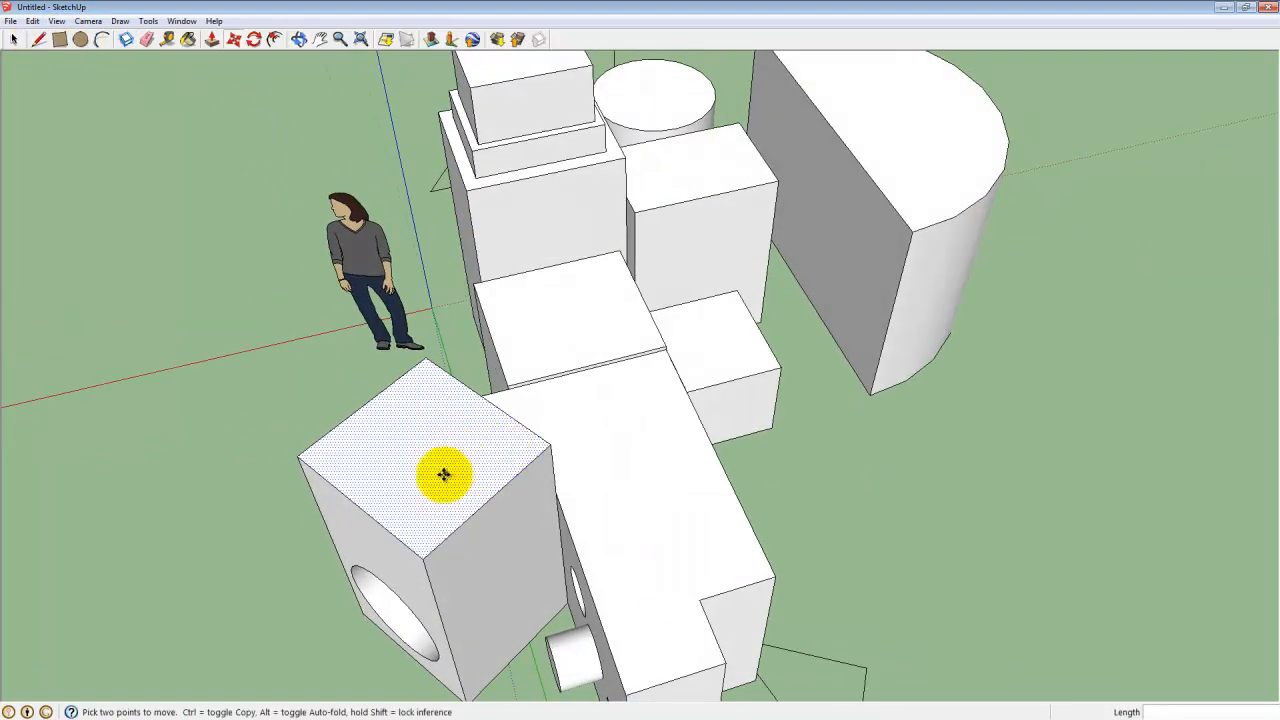
scroll(445, 474, down, 1)
middle_drag(697, 430, 570, 335)
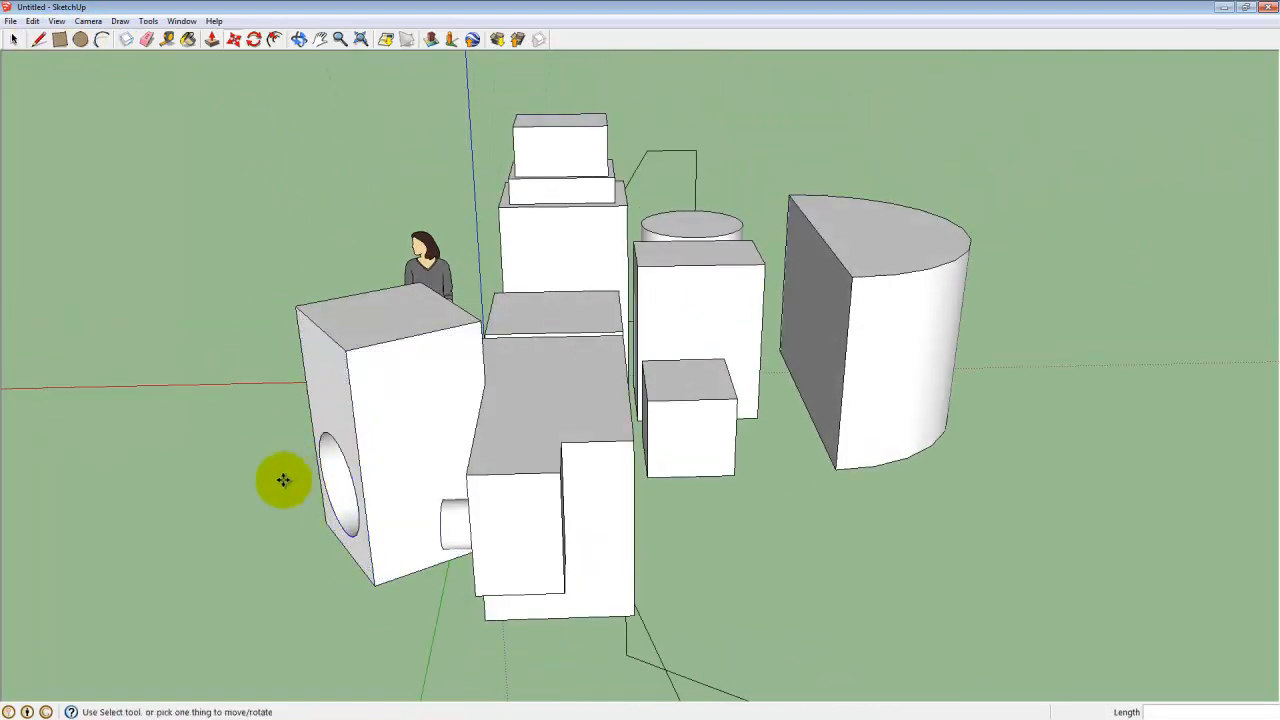
middle_drag(294, 273, 274, 286)
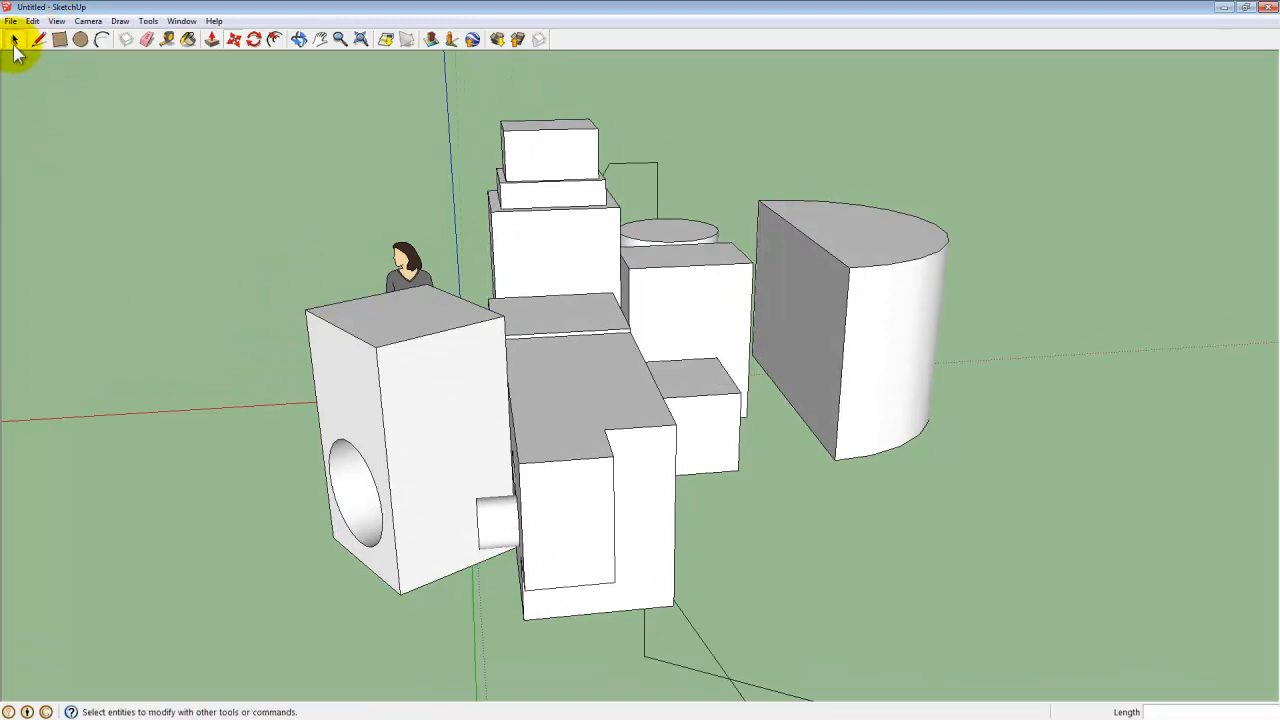
Step: Select the holed block's side face alone, with its bounding edges, and as the whole connected solid, and clear the selection
click(15, 44)
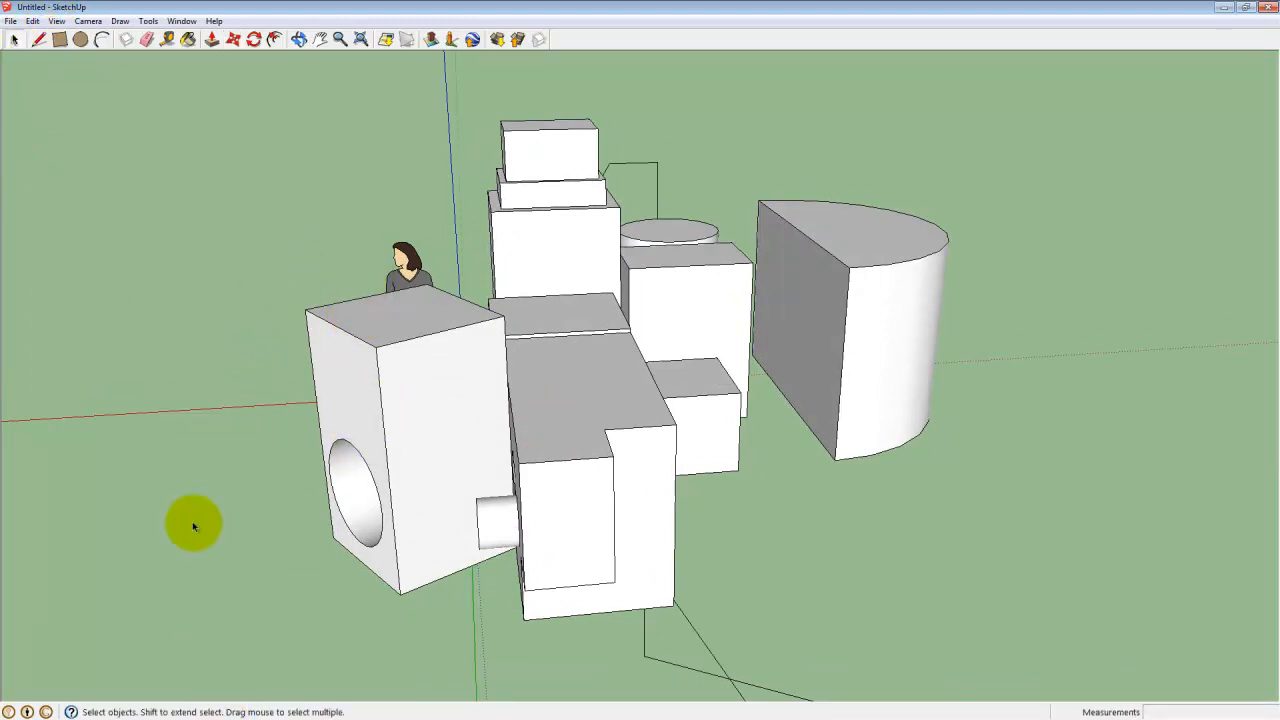
click(430, 516)
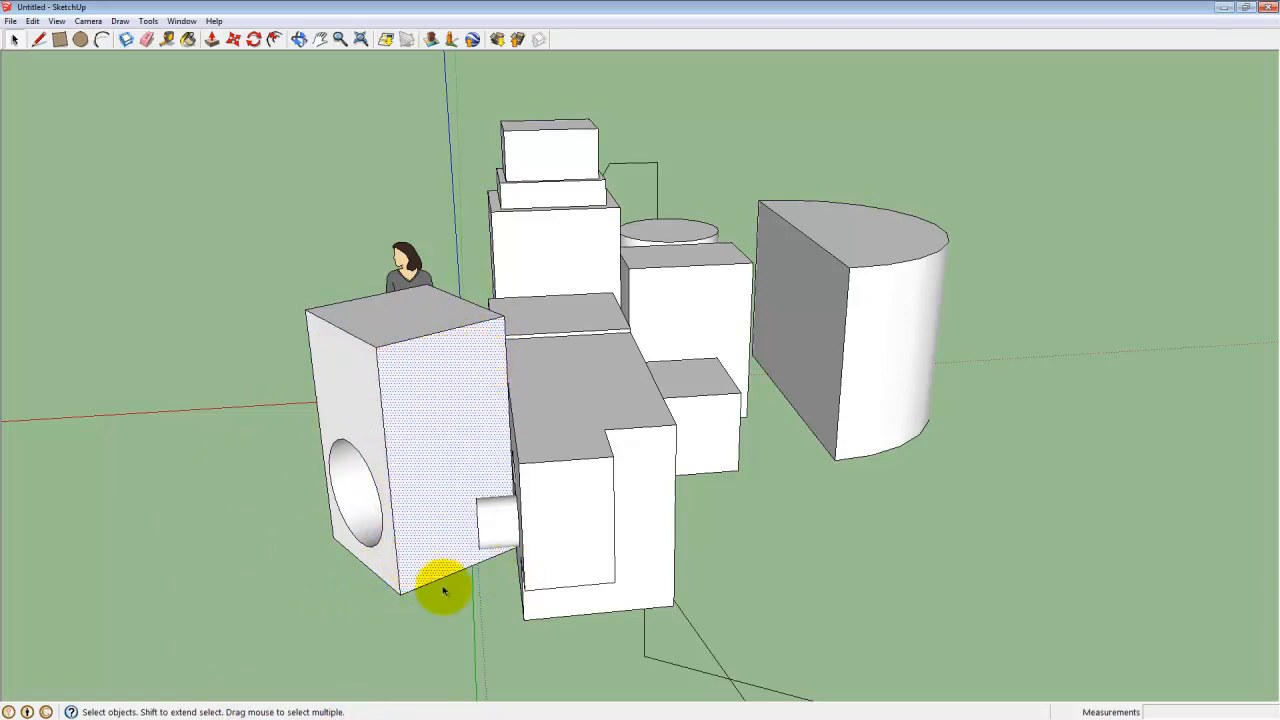
double_click(414, 514)
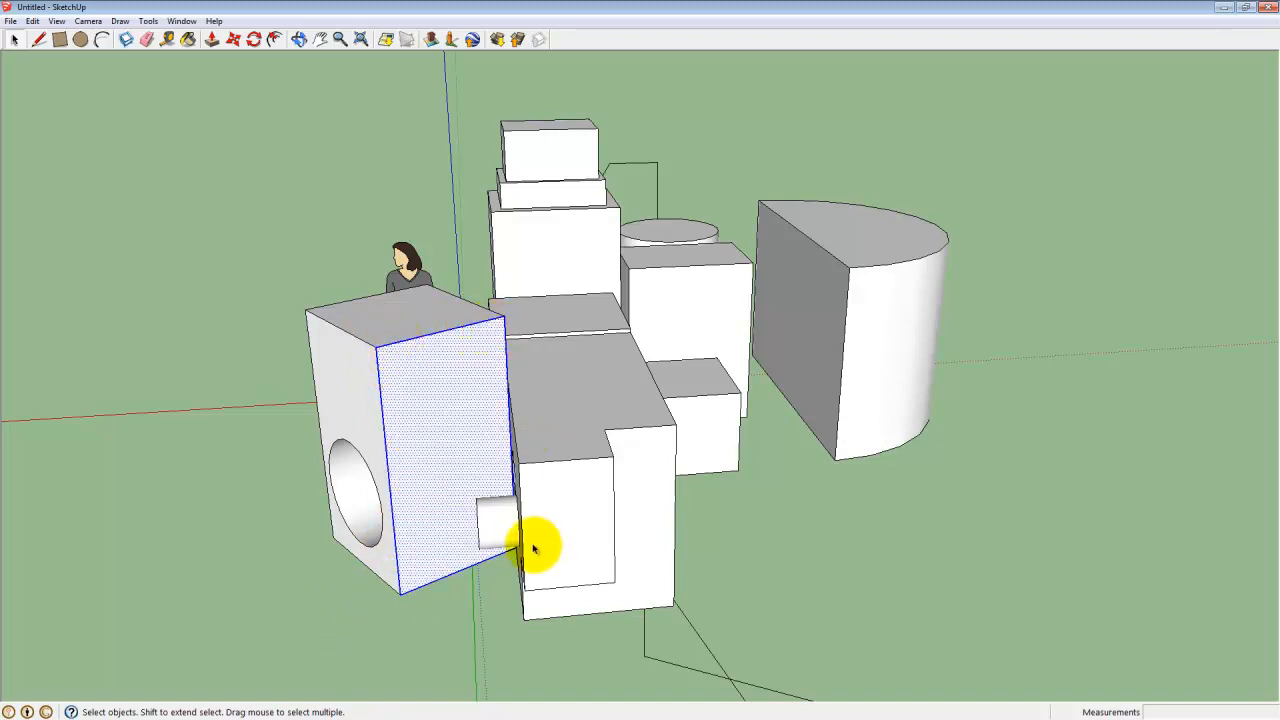
click(327, 645)
triple_click(451, 509)
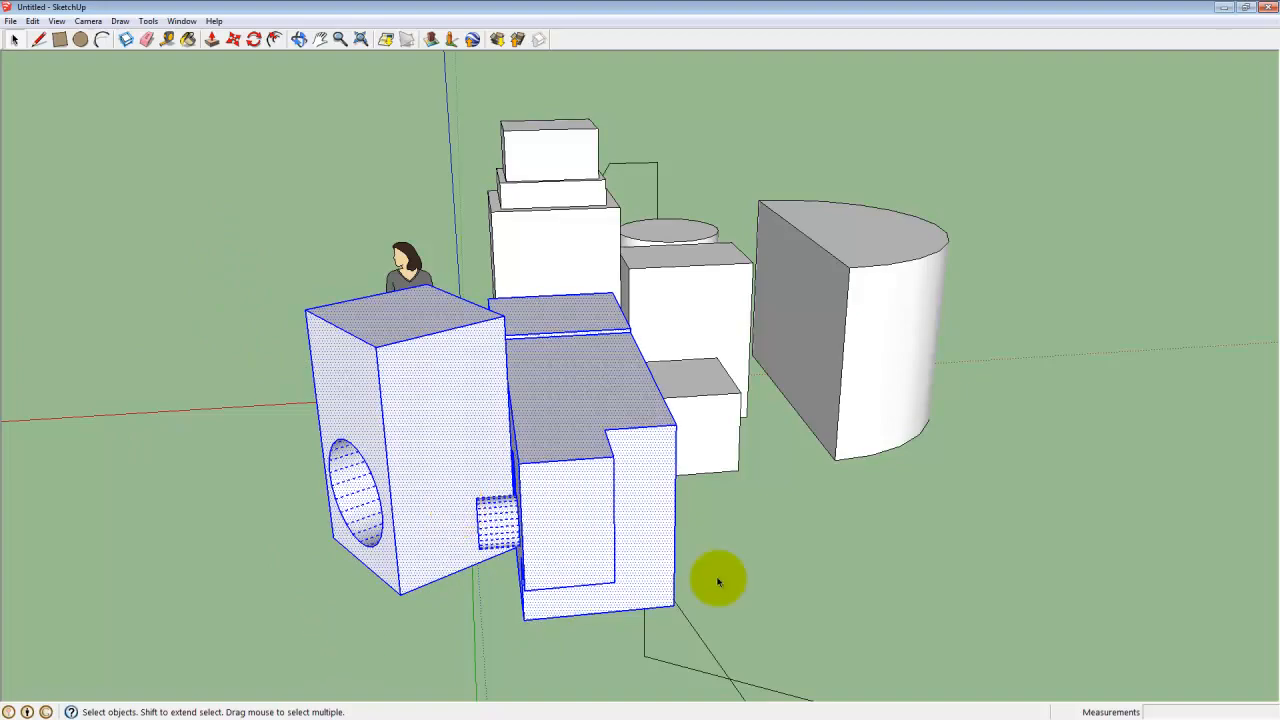
middle_drag(717, 581, 700, 337)
middle_drag(843, 594, 608, 449)
key(Escape)
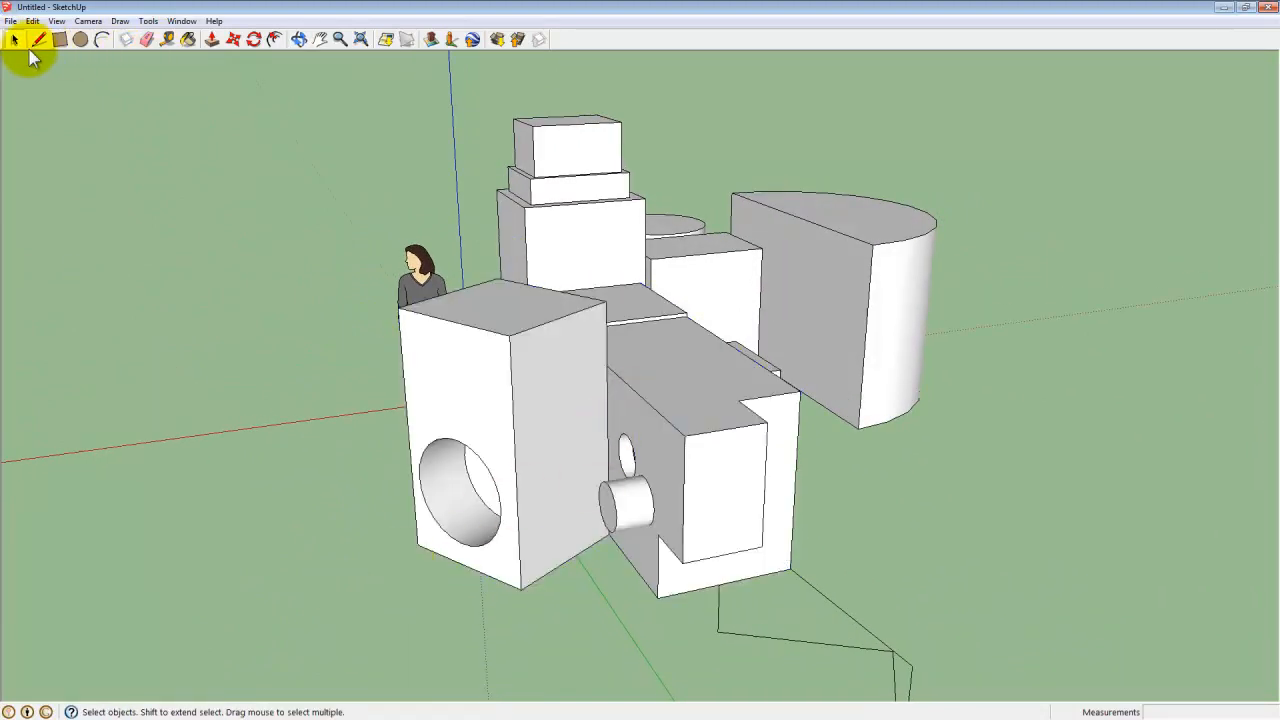
Step: Select the whole connected solid with the holed and notched blocks and move it to the other side of the person figure
triple_click(557, 484)
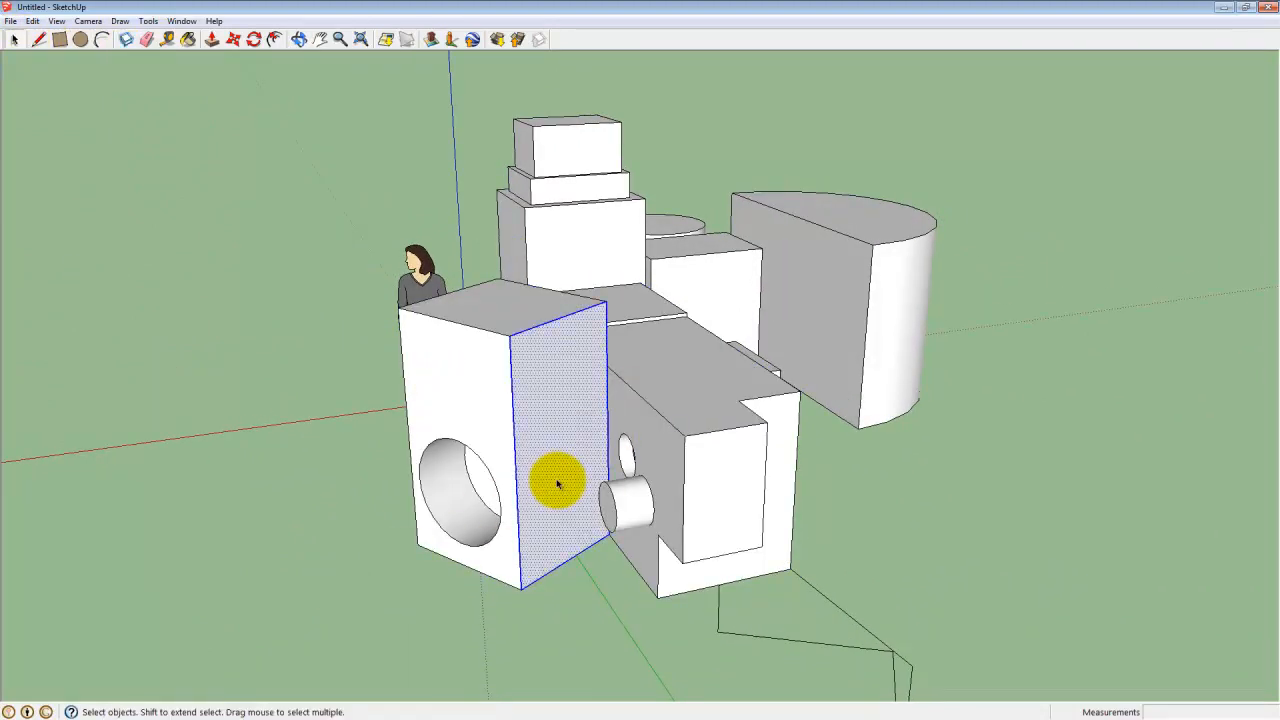
middle_drag(391, 477, 327, 155)
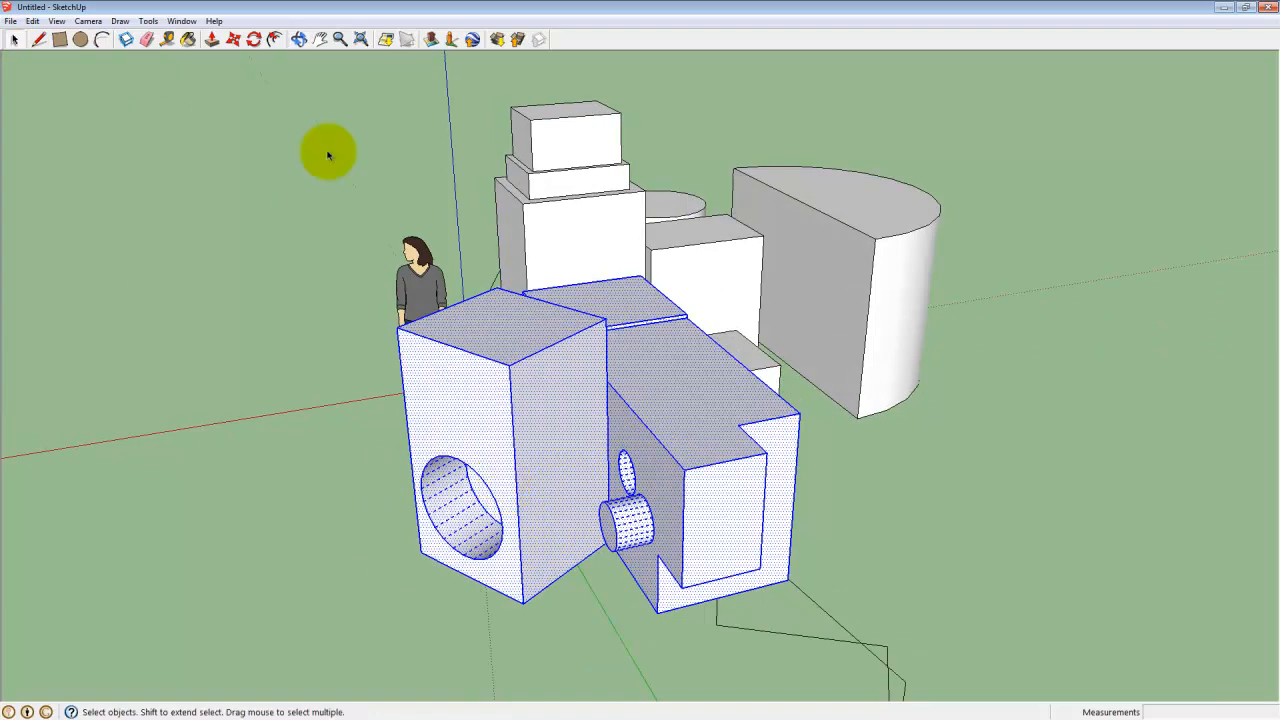
click(236, 42)
click(691, 477)
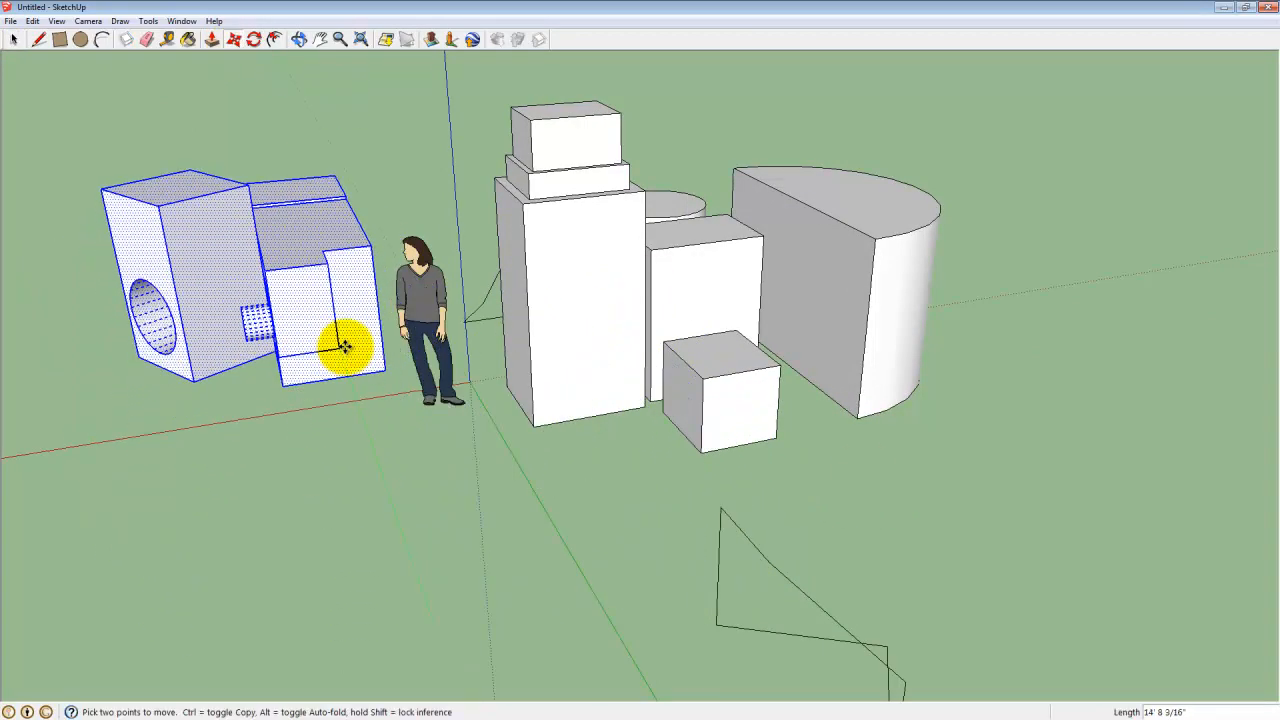
middle_drag(337, 346, 460, 510)
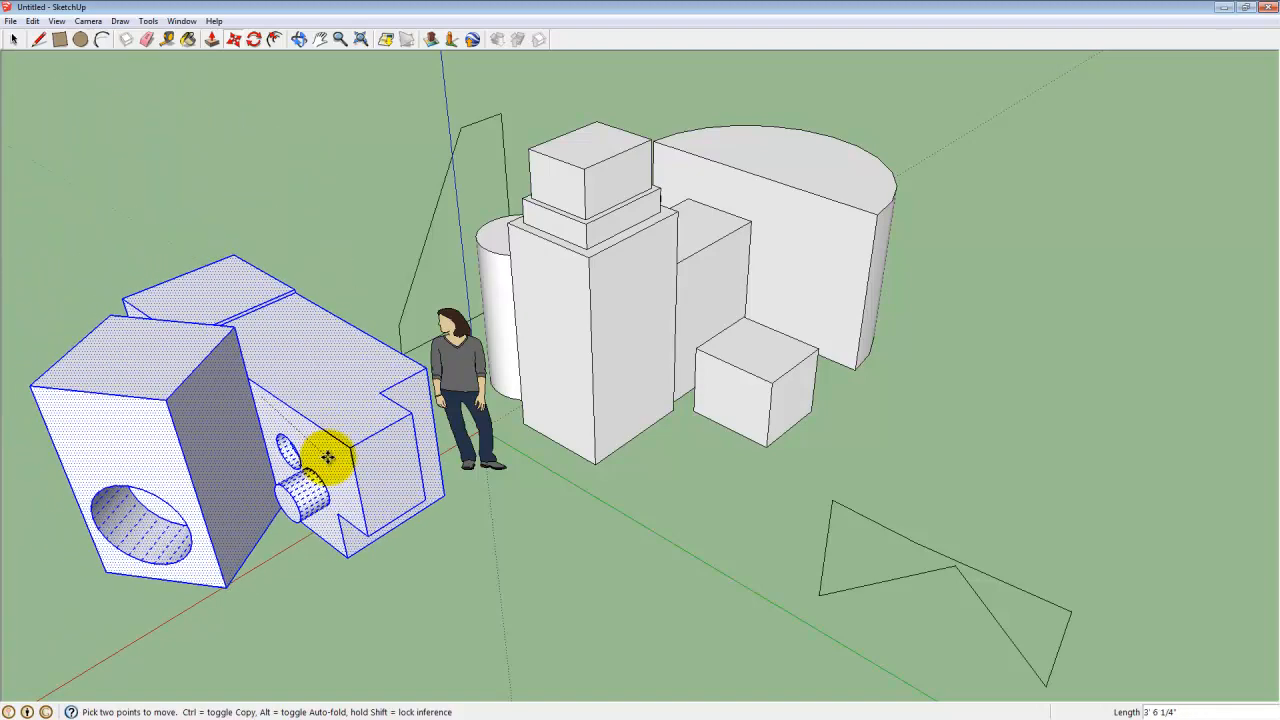
click(366, 468)
Step: Shift the selected connected blocks again to refine their position near the red axis, and clear the selection
middle_drag(686, 564, 552, 562)
click(611, 563)
click(555, 557)
middle_drag(504, 480, 167, 248)
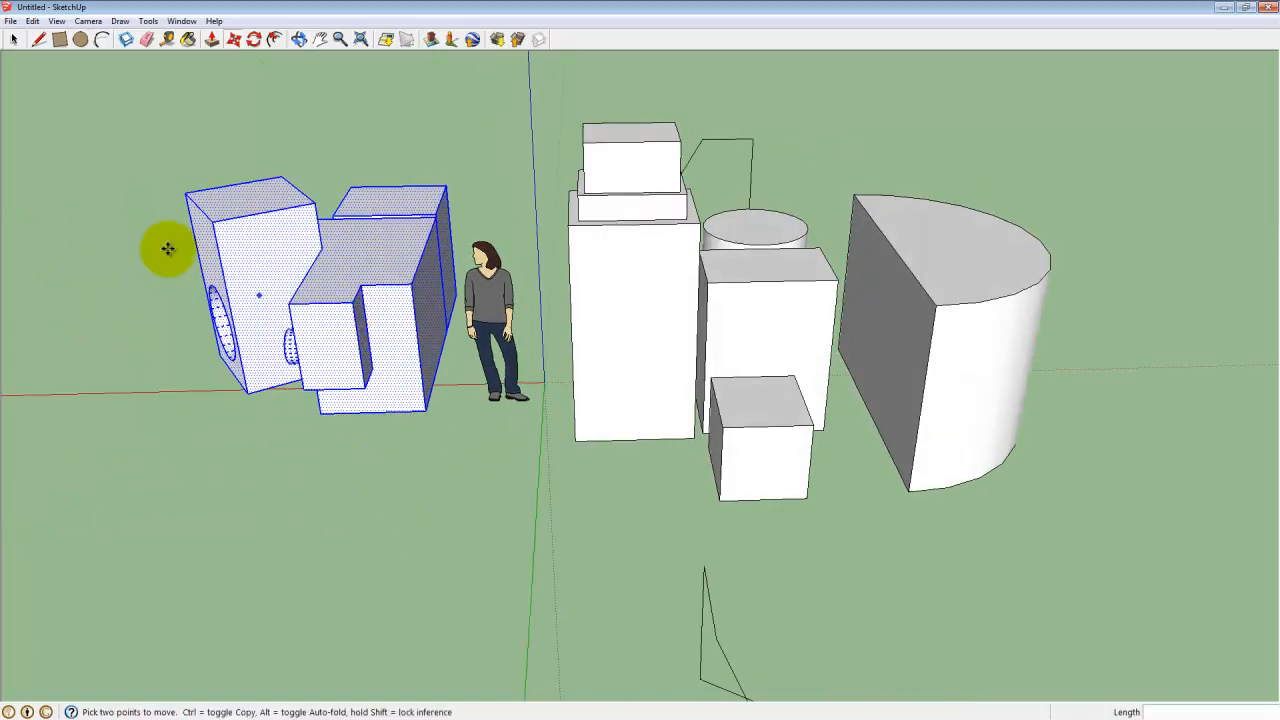
click(15, 40)
click(290, 614)
Step: Select the person figure and lift it off the ground with the Move tool to about the notched block's height
middle_drag(300, 614, 677, 483)
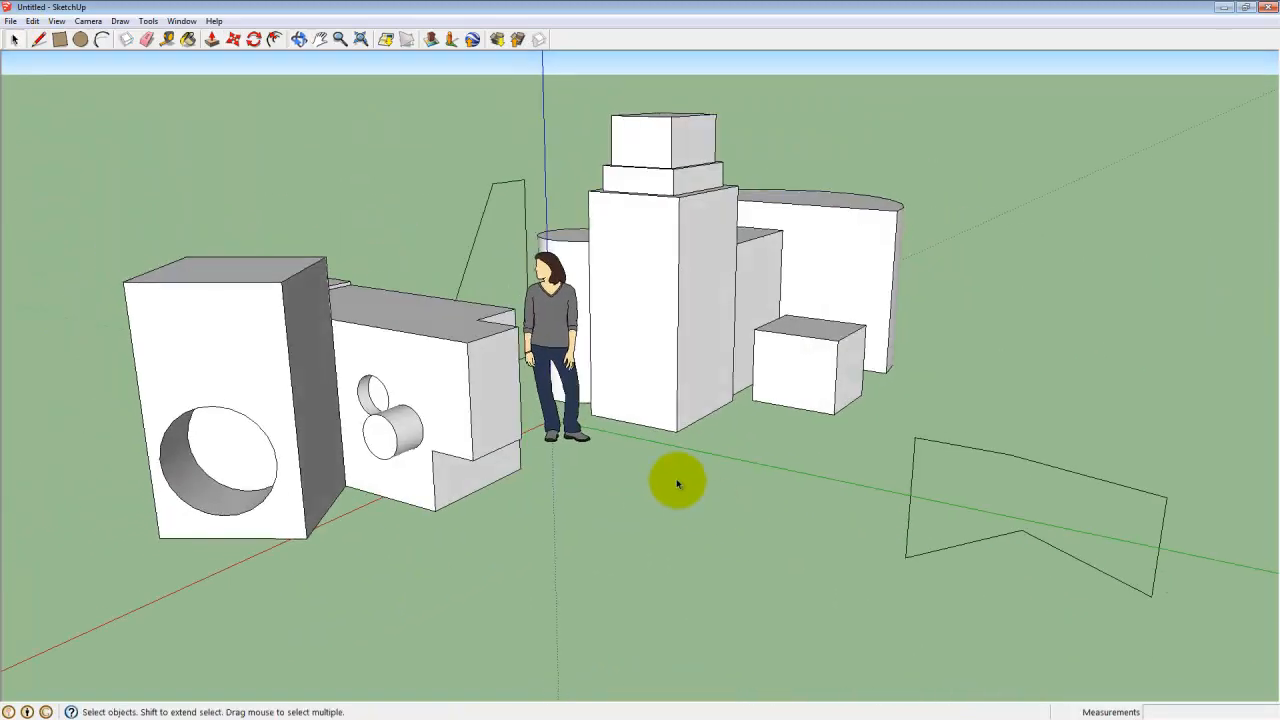
middle_drag(640, 310, 200, 114)
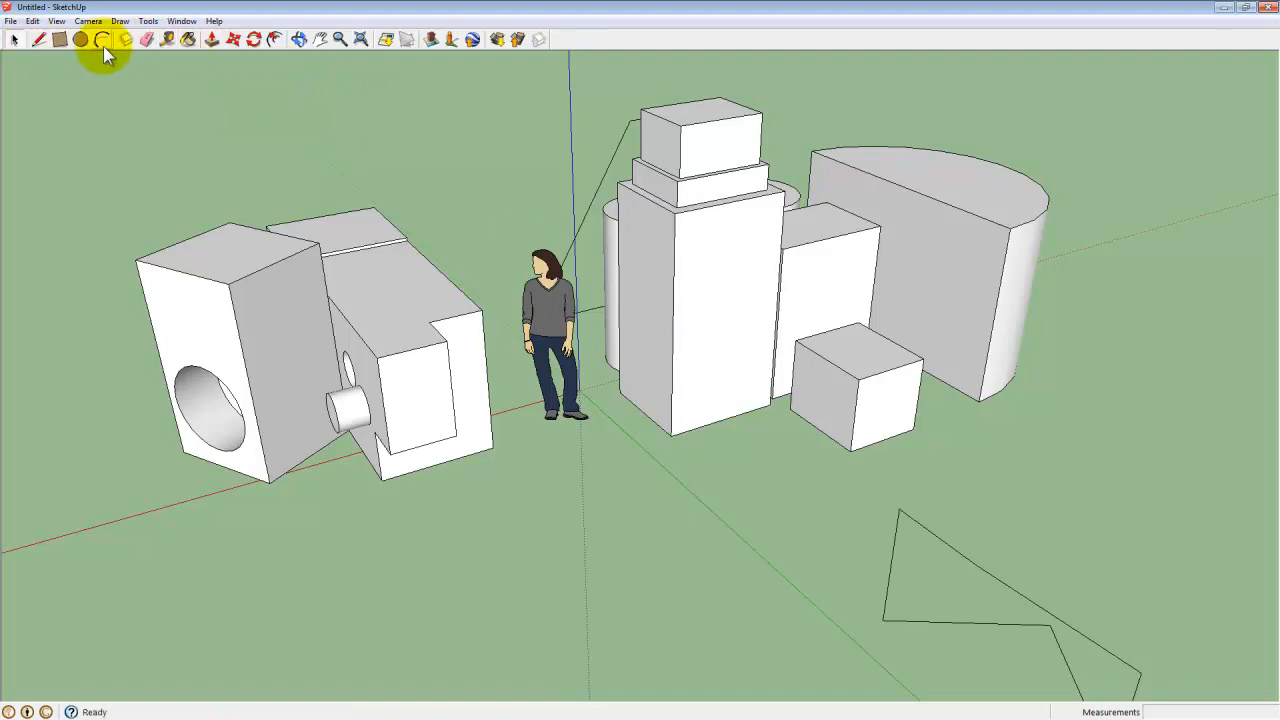
click(515, 320)
middle_drag(515, 320, 535, 450)
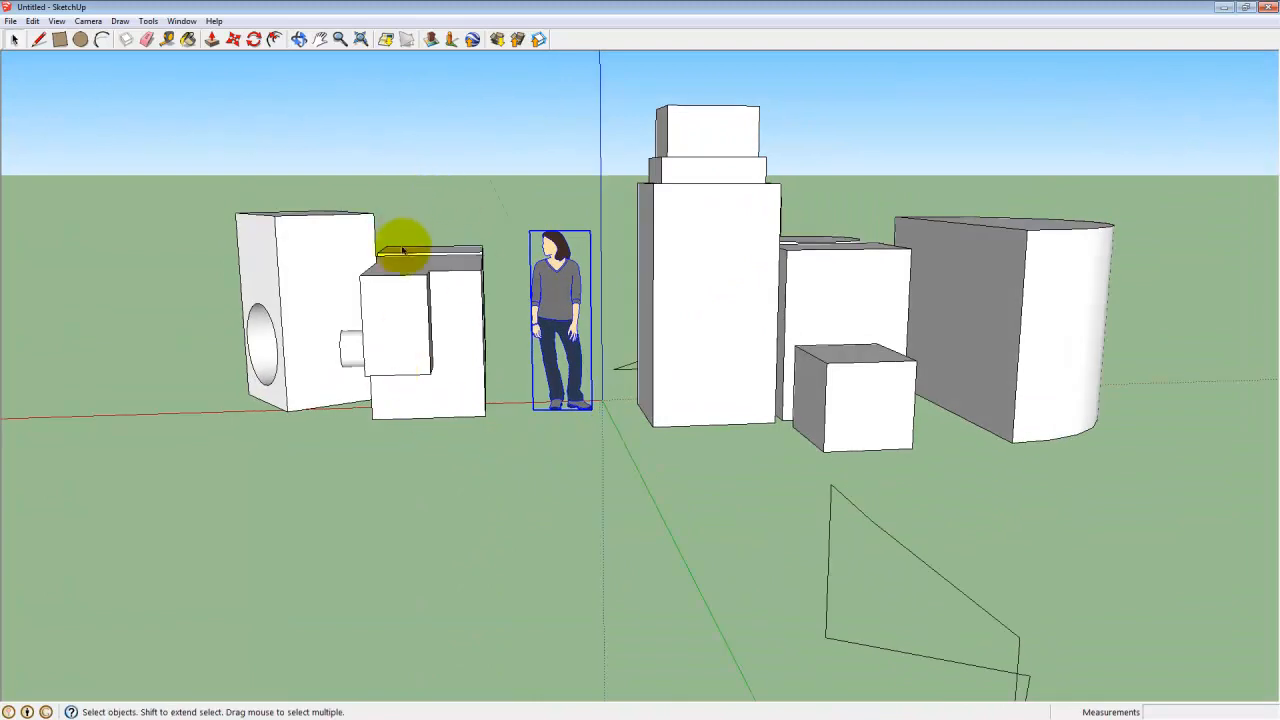
middle_drag(406, 249, 428, 312)
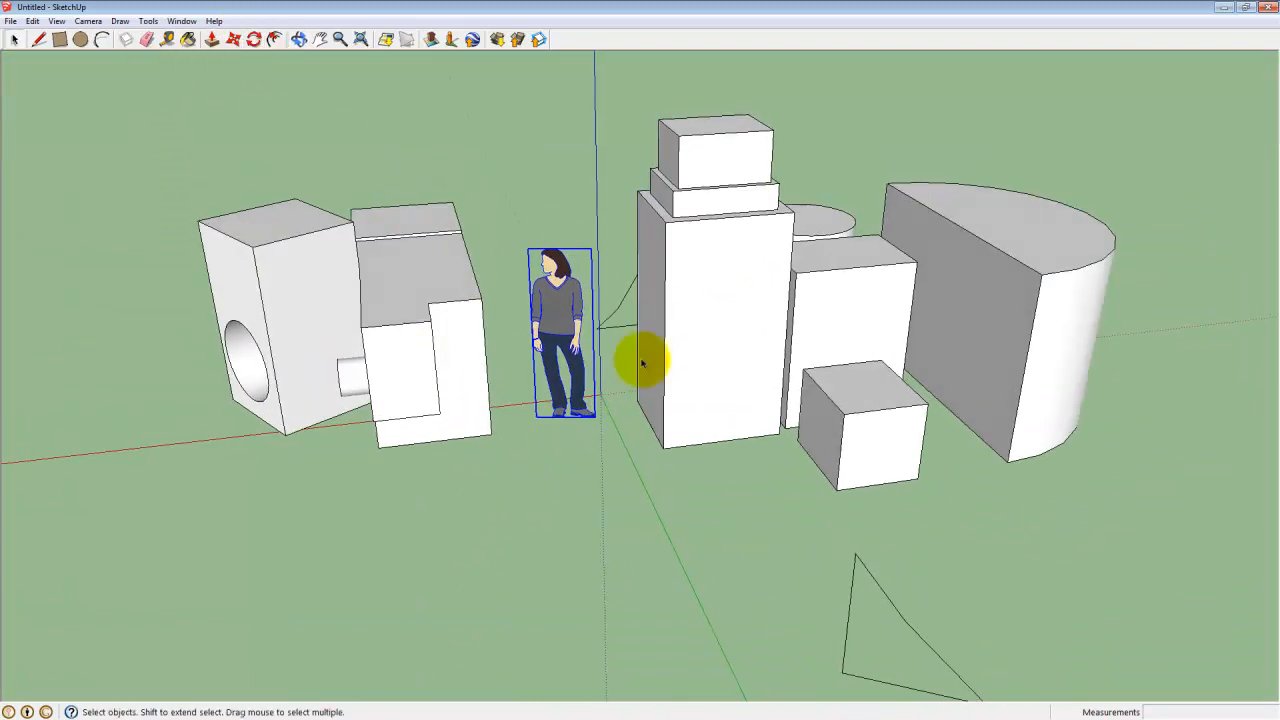
click(561, 328)
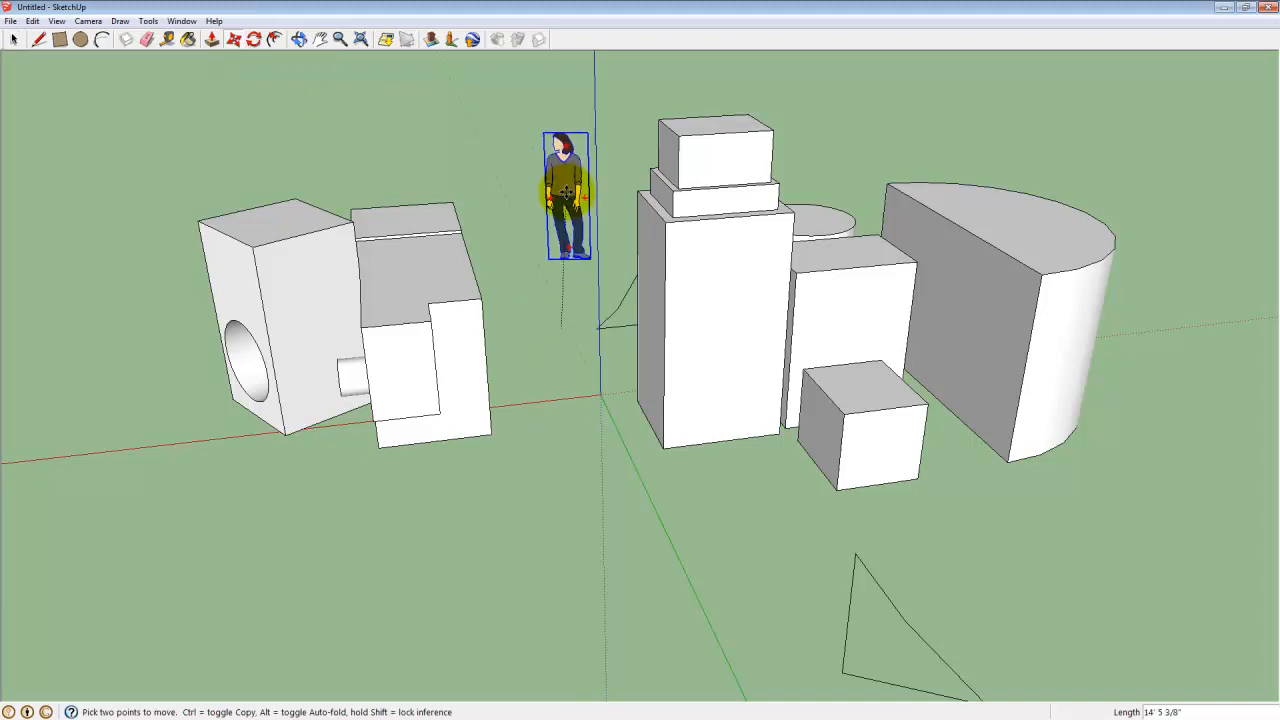
click(573, 207)
middle_drag(611, 463, 580, 314)
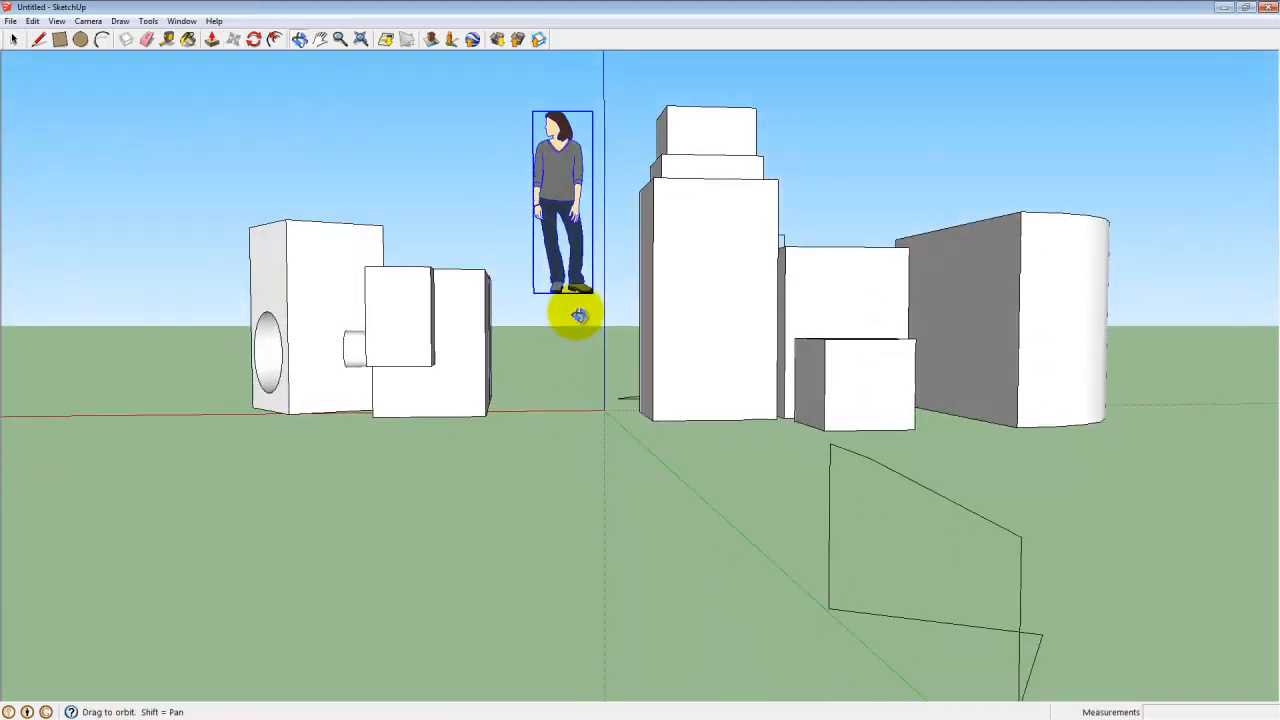
click(576, 203)
click(578, 180)
Step: Move the raised person figure about 3' 10 1/2" over the notched block and adjust it to stand on the block's top face
middle_drag(578, 182, 562, 296)
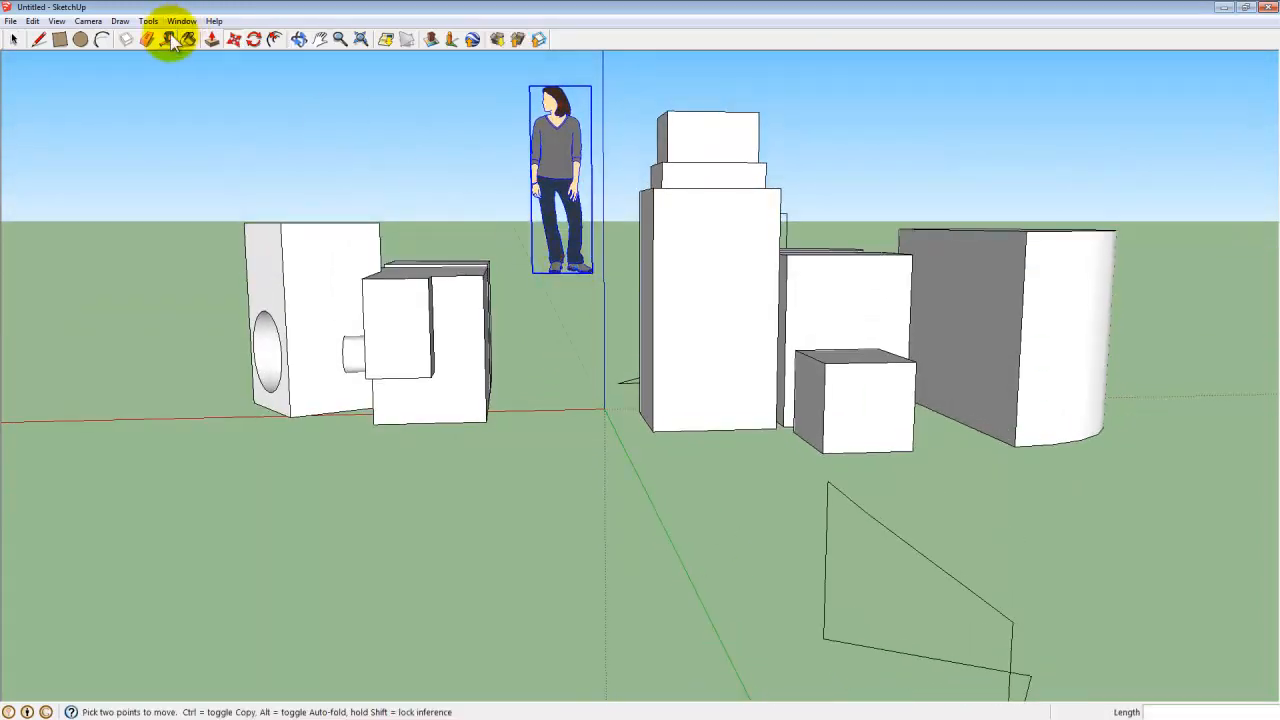
click(558, 151)
click(419, 158)
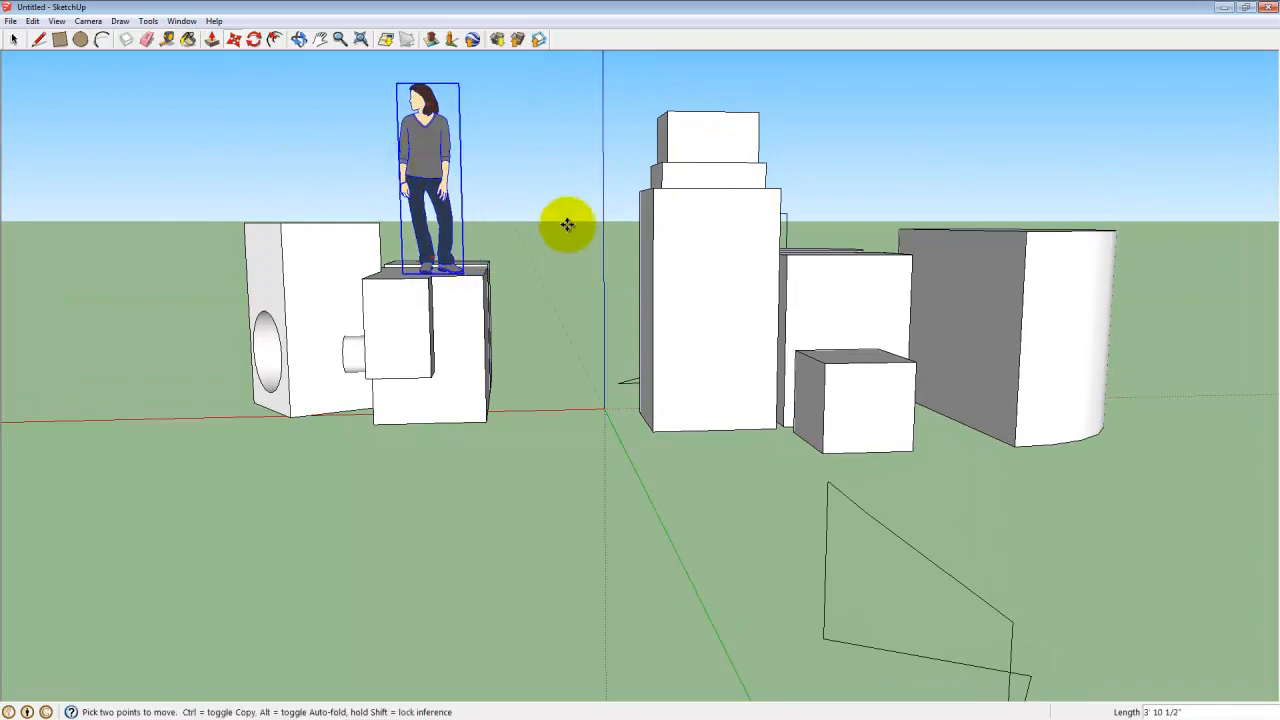
middle_drag(567, 224, 506, 126)
click(506, 126)
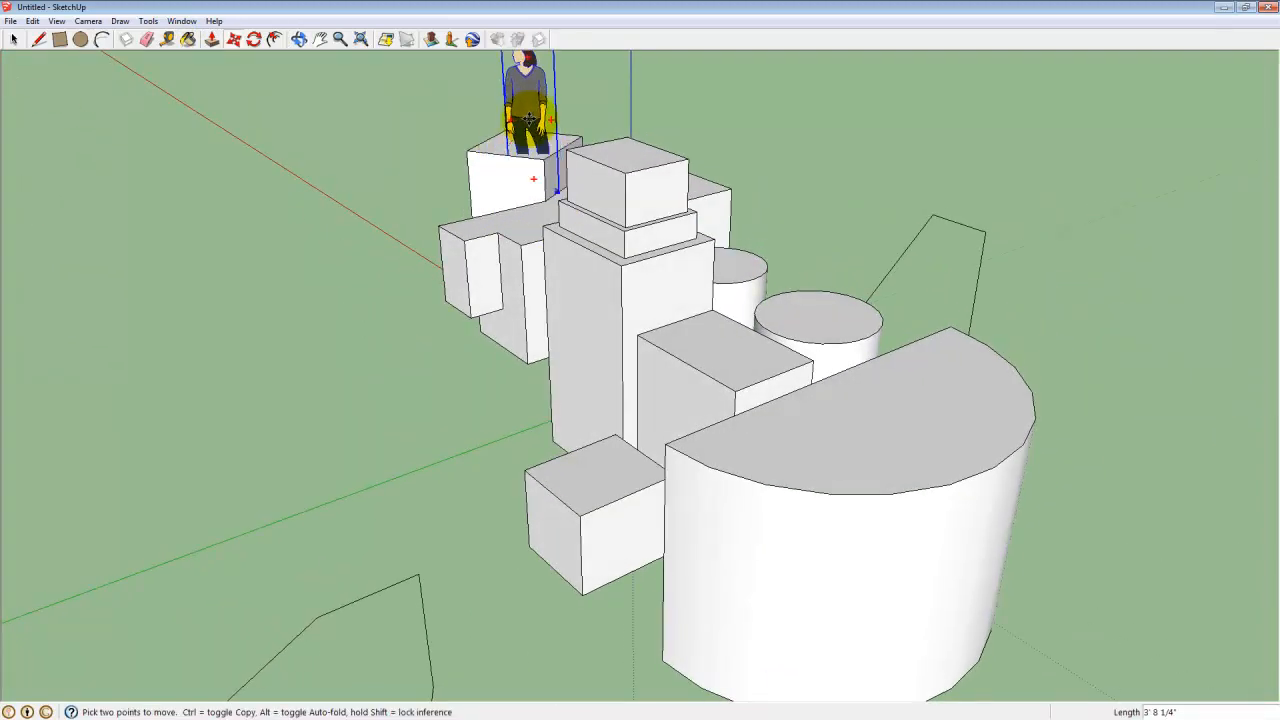
click(530, 148)
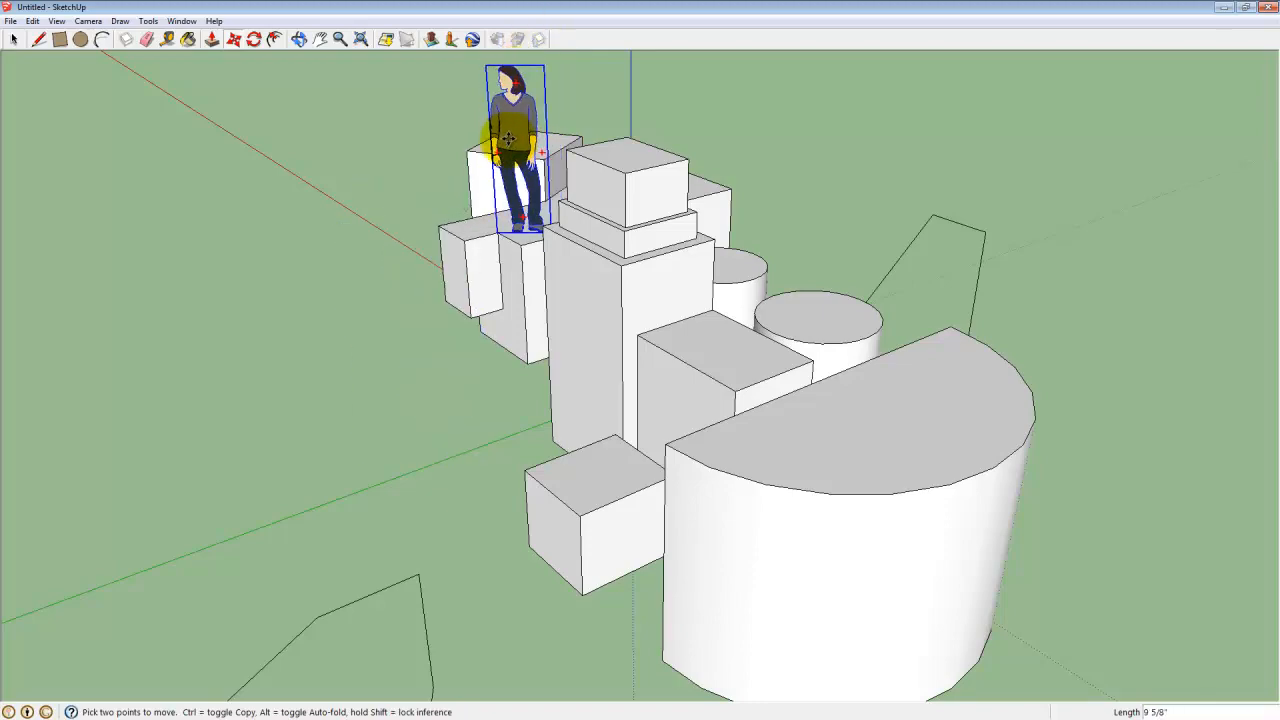
middle_drag(448, 197, 399, 268)
click(14, 40)
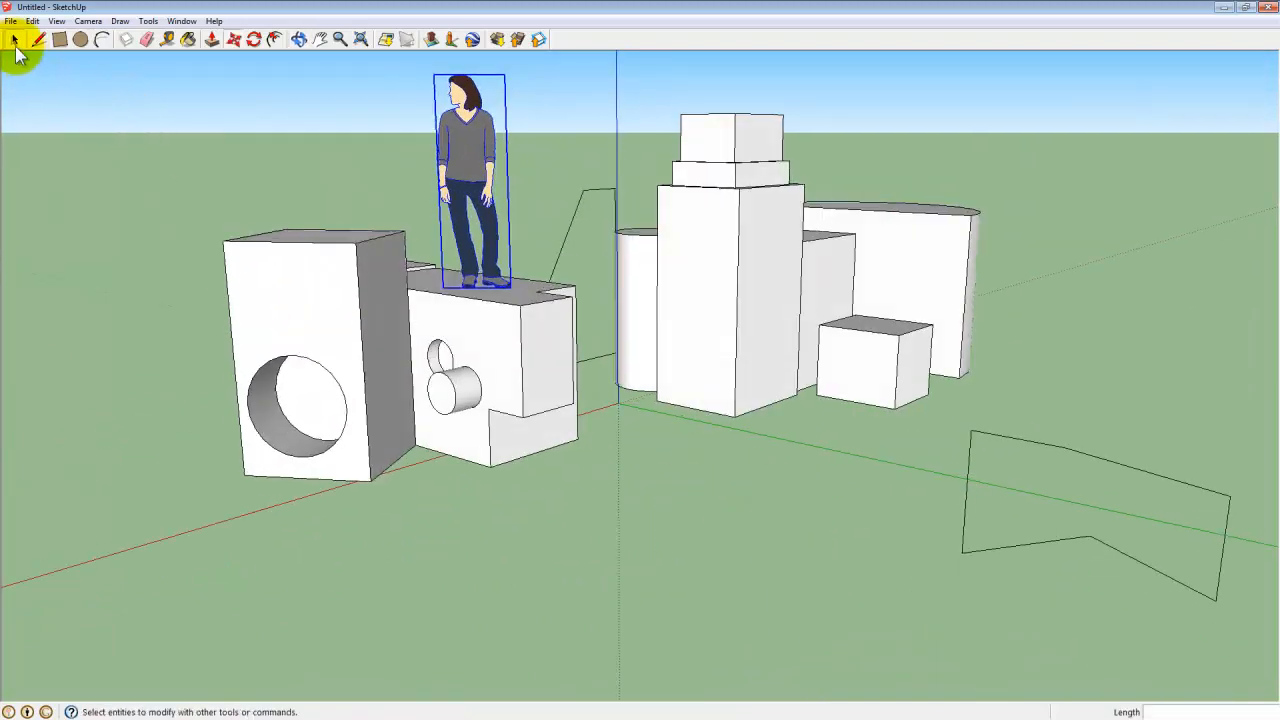
middle_drag(962, 549, 409, 457)
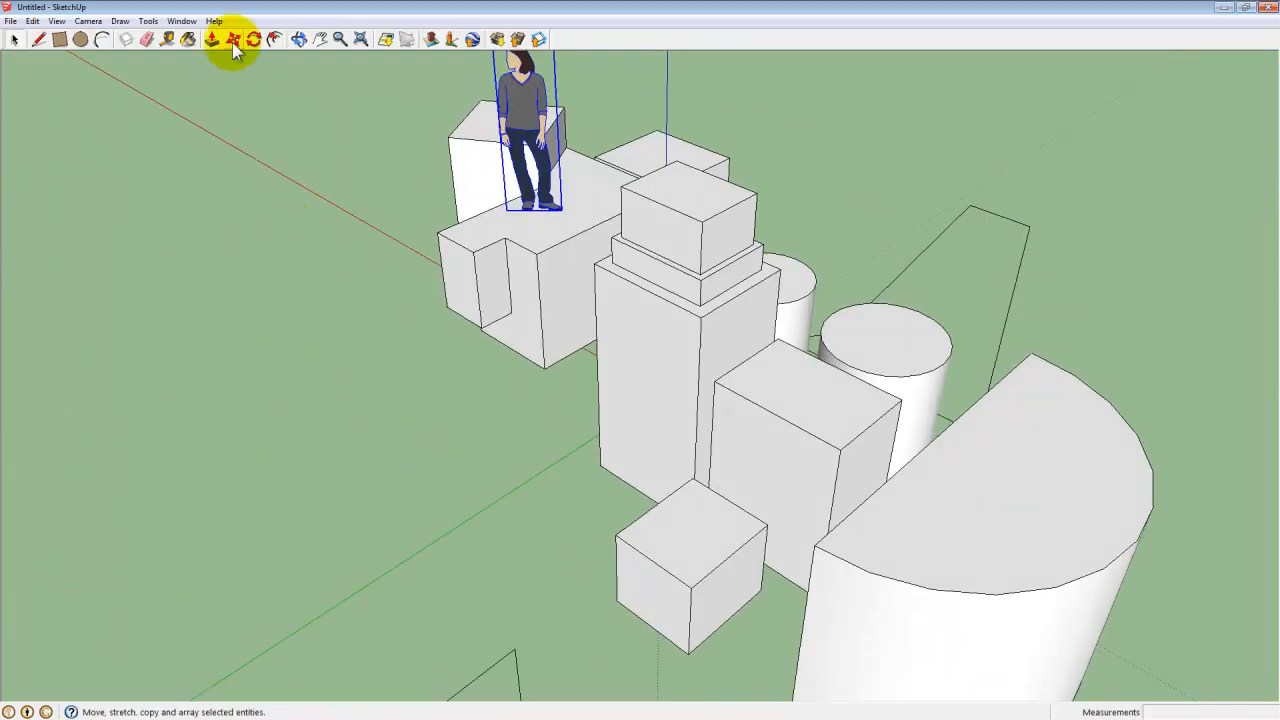
middle_drag(747, 474, 706, 489)
middle_drag(603, 450, 794, 414)
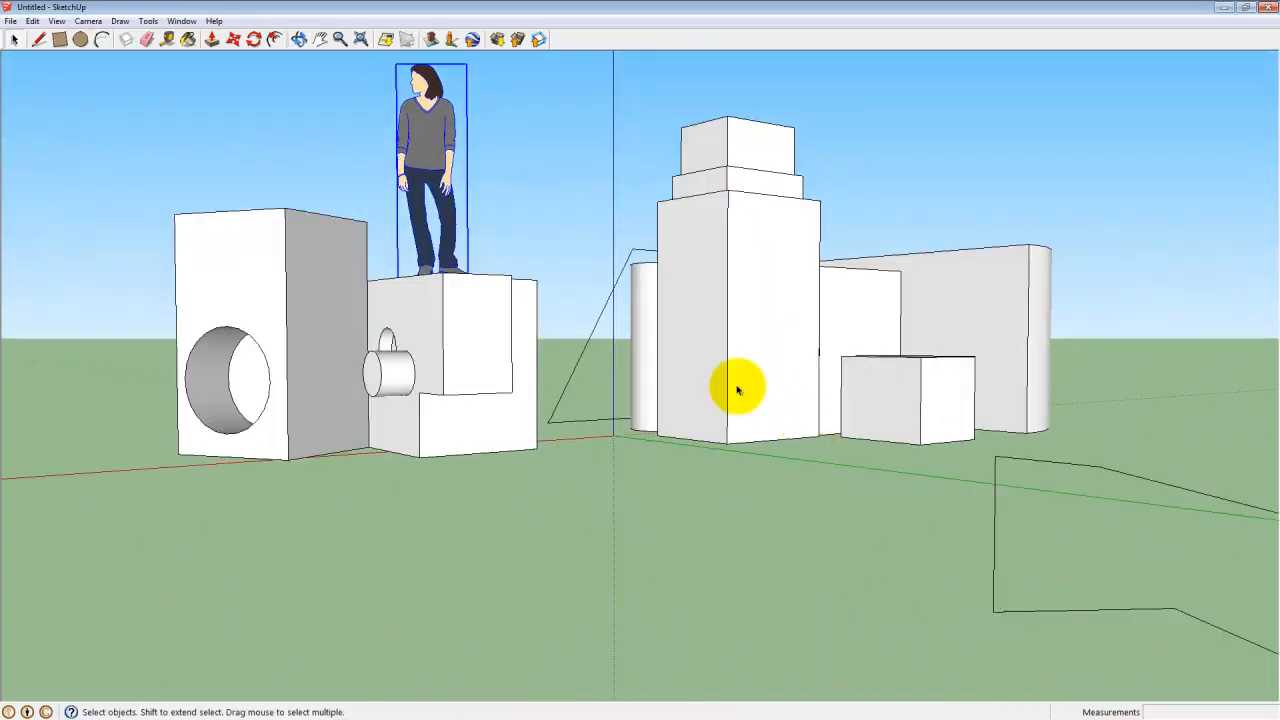
middle_drag(310, 380, 797, 546)
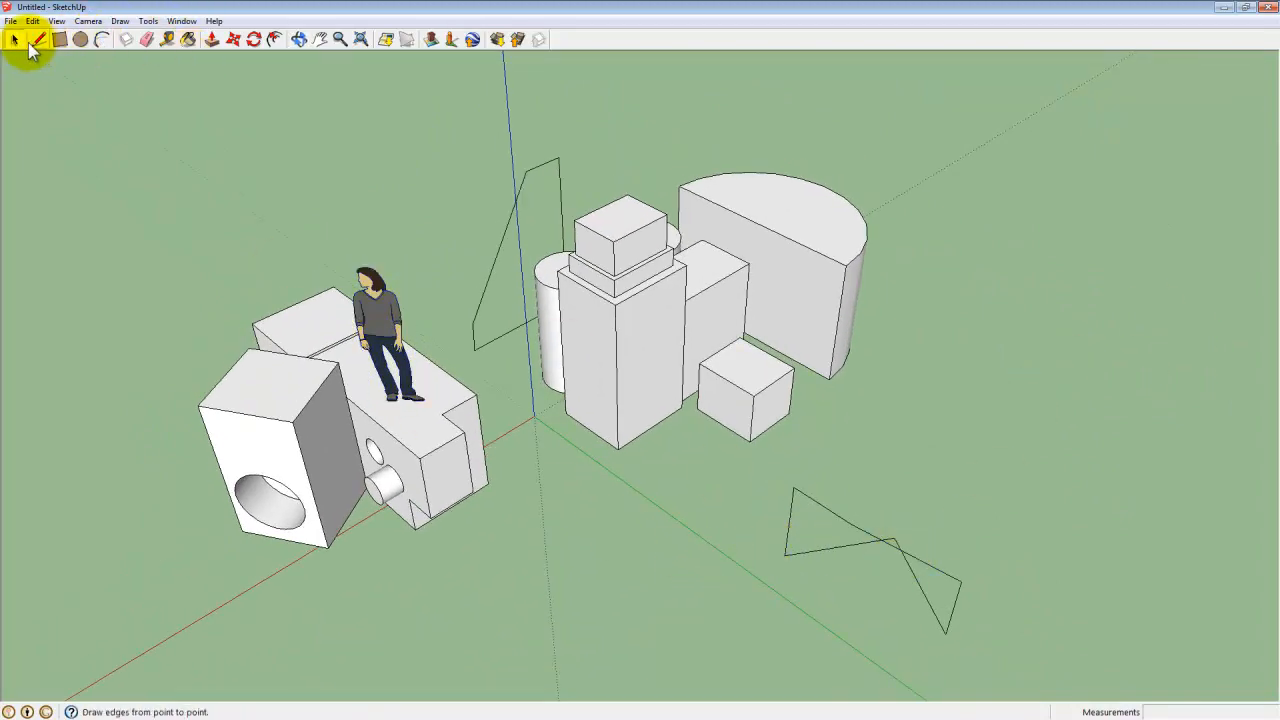
Step: Erase all edges of the freehand line outline in front of the small cube
middle_drag(734, 491, 545, 413)
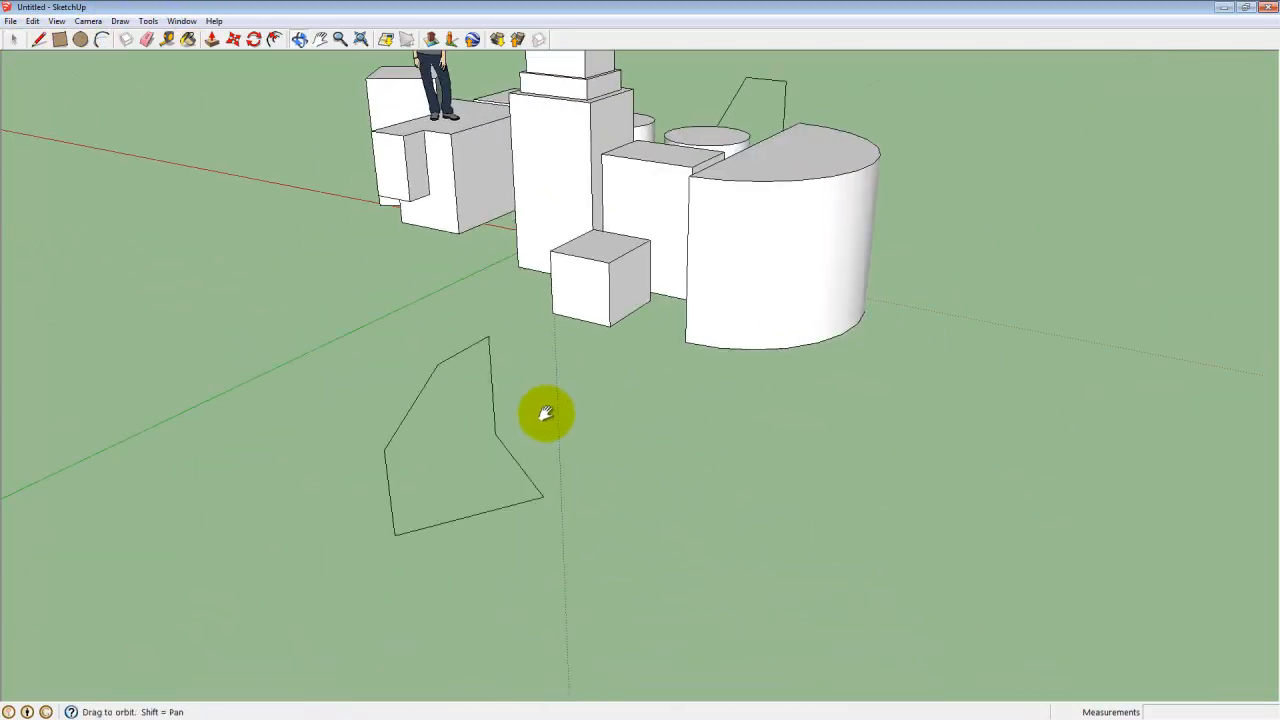
middle_drag(446, 342, 358, 386)
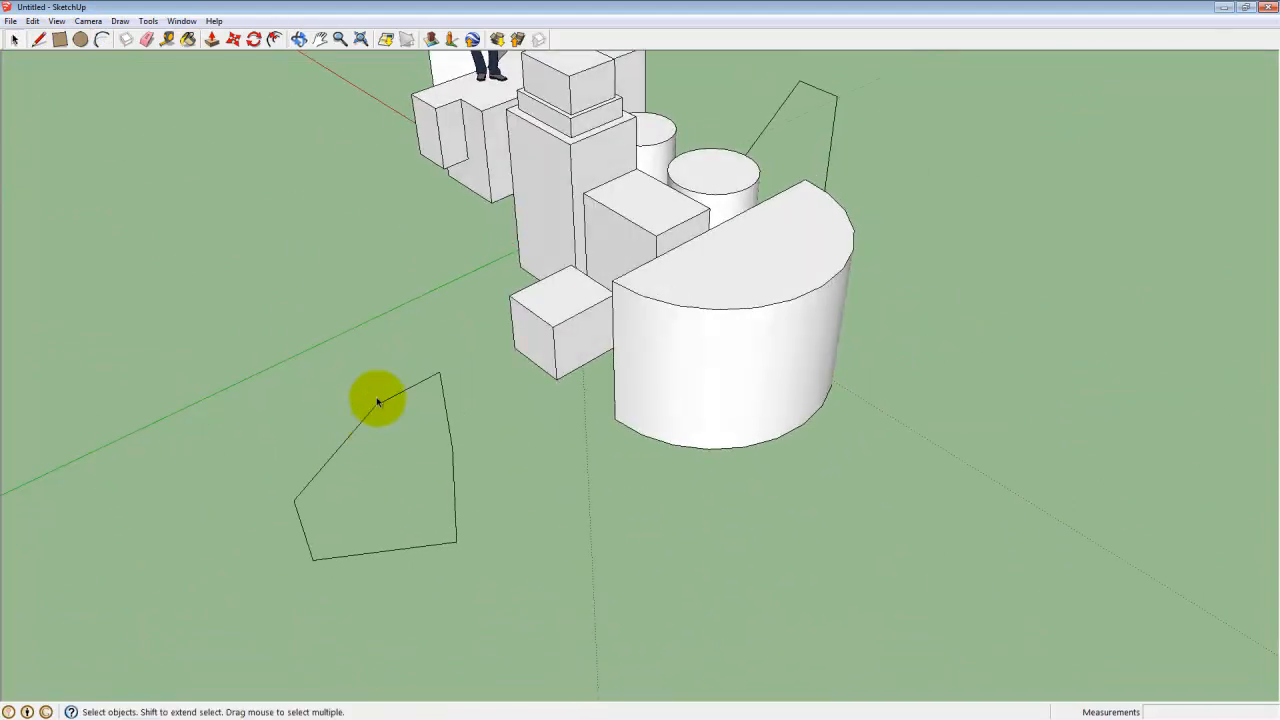
middle_drag(585, 407, 634, 343)
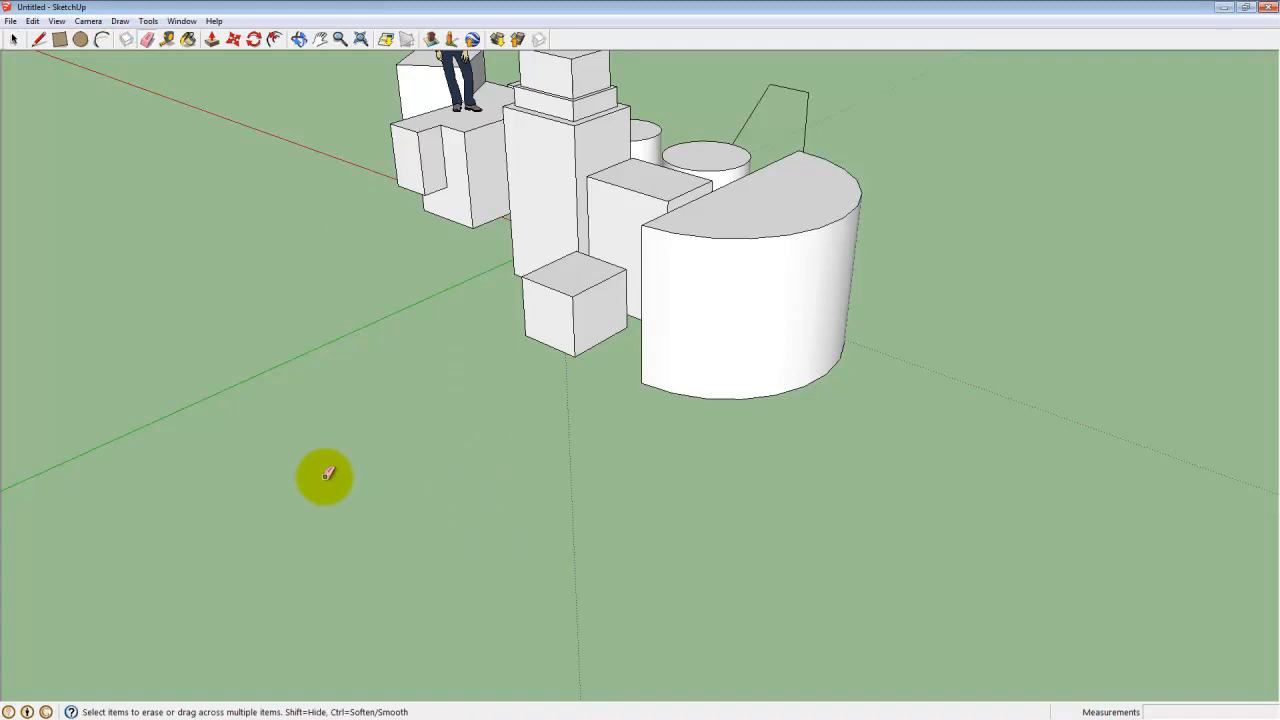
Step: Erase all edges of the other line outline, behind the two cylinders
middle_drag(1107, 179, 655, 324)
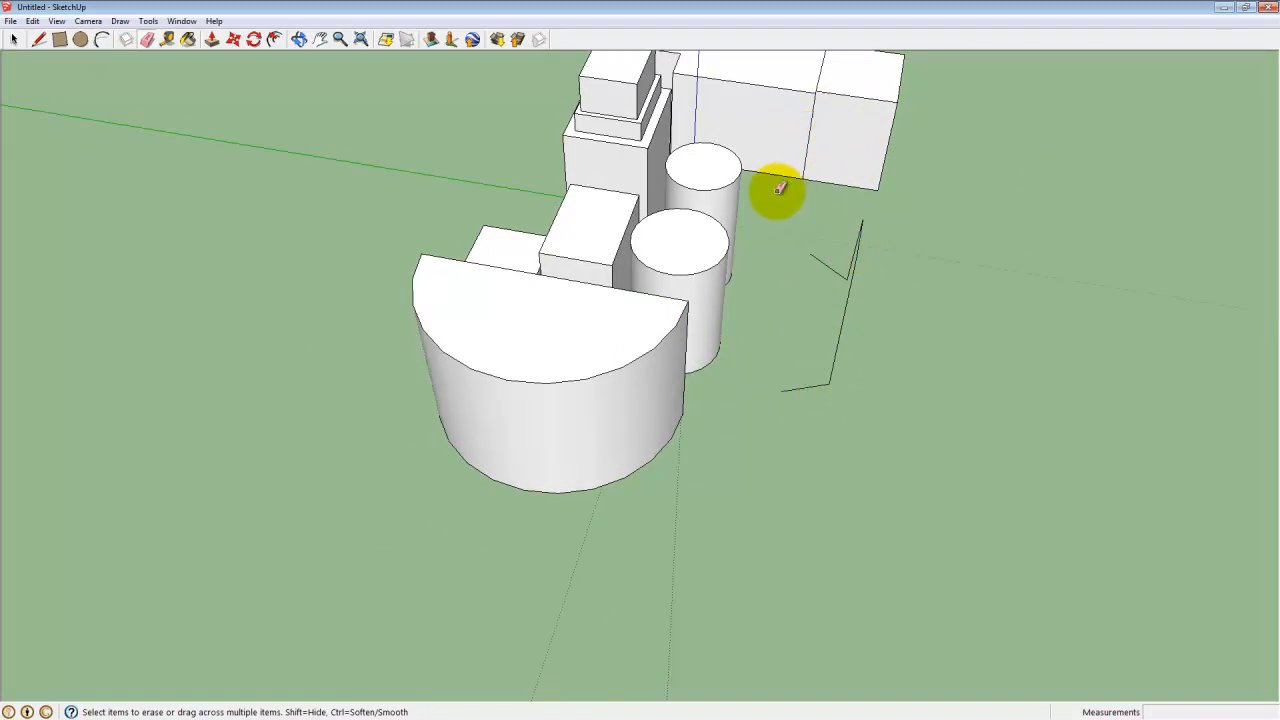
middle_drag(1021, 310, 820, 263)
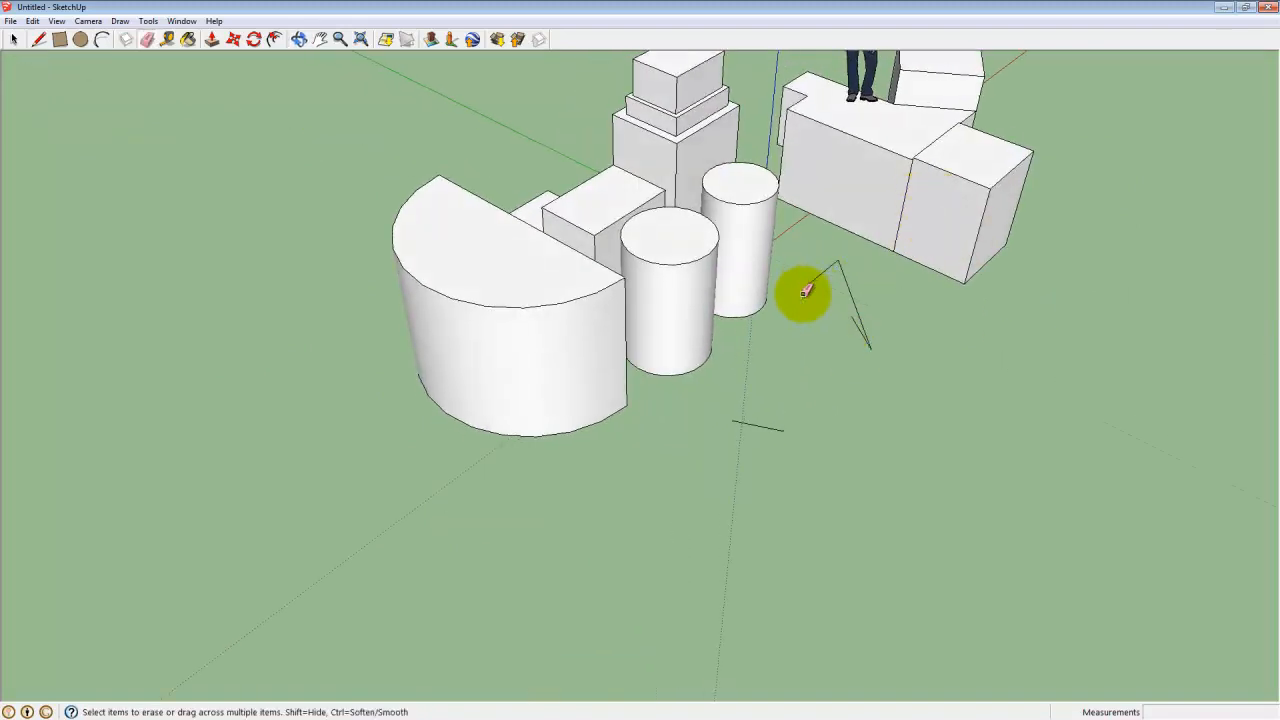
click(752, 424)
Step: Erase edges of the box joined to the notched block's rear end to remove its top and outer side faces
middle_drag(976, 337, 806, 379)
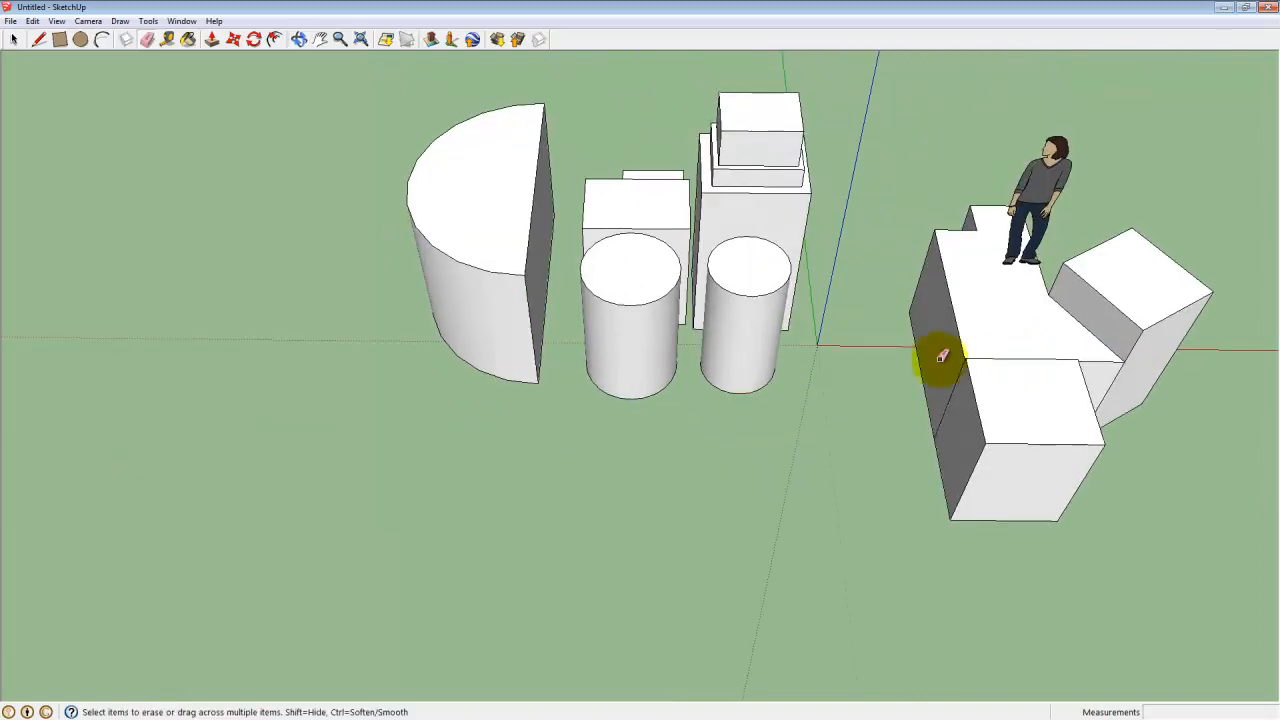
shift+middle_drag(1038, 327, 558, 312)
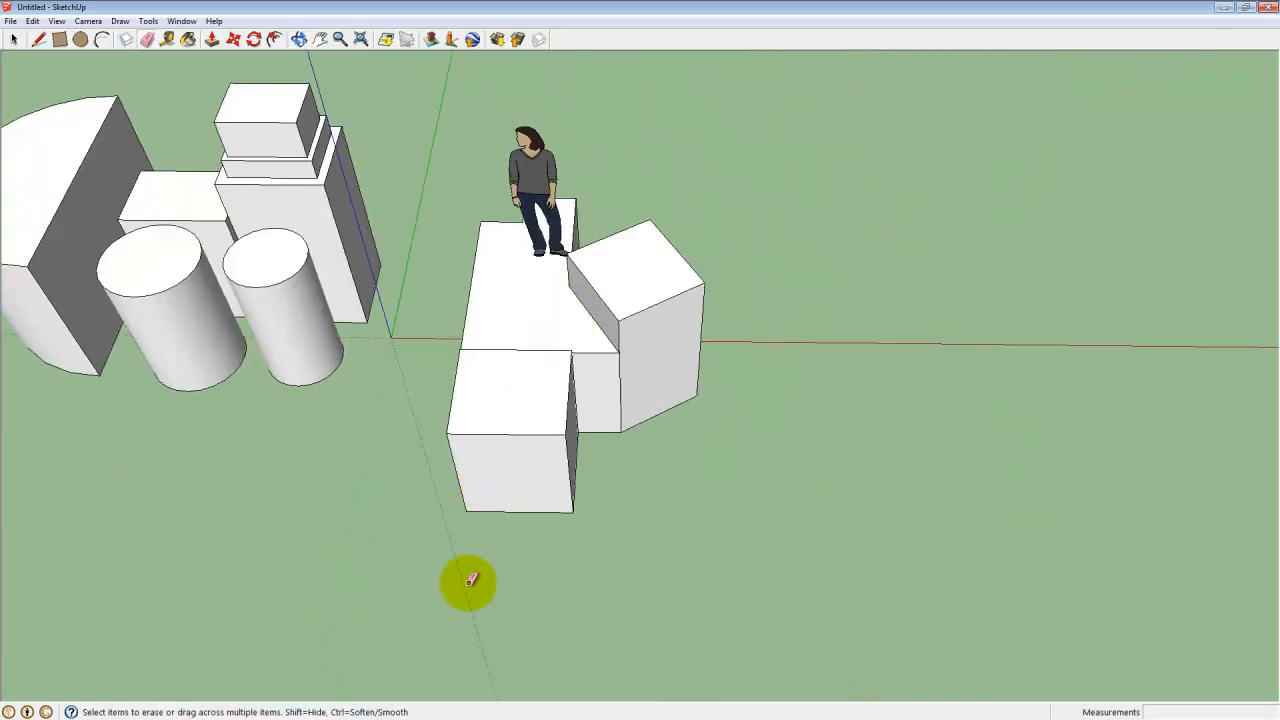
middle_drag(306, 594, 660, 523)
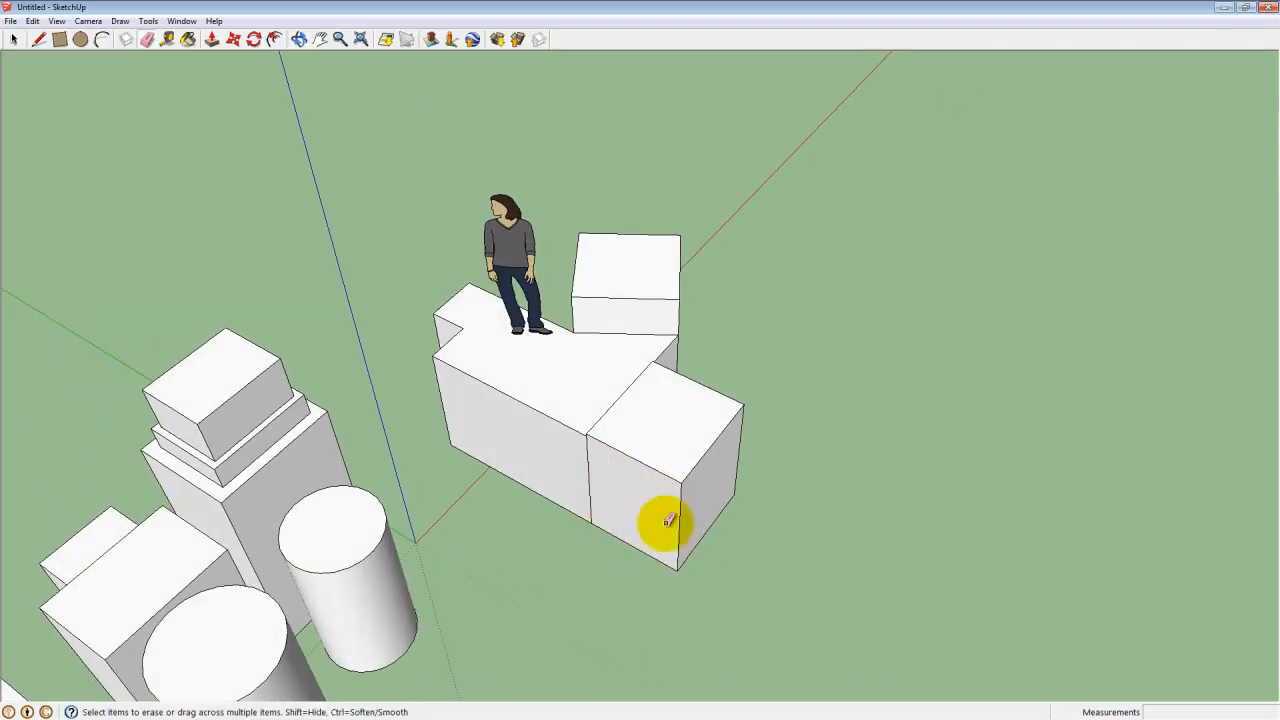
click(627, 452)
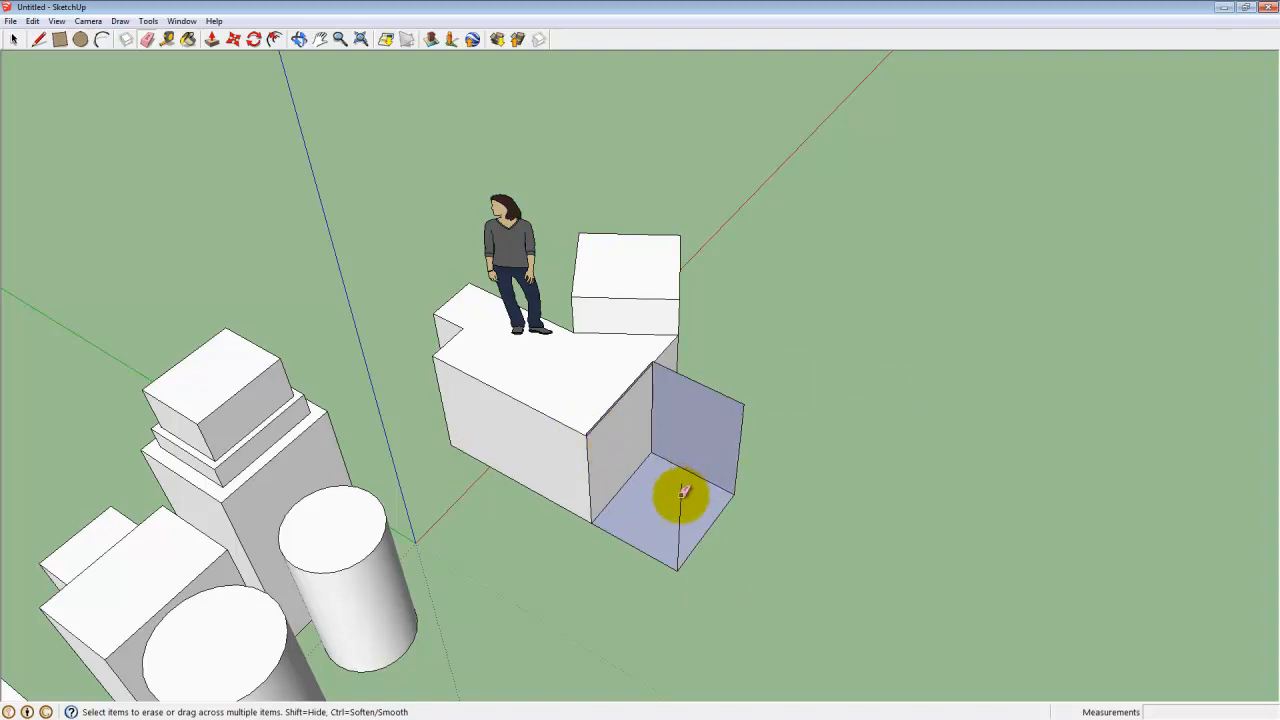
Step: Erase the edges of the opened rear box's remaining upright wall, leaving only its floor face
mouse_move(777, 571)
middle_down()
mouse_move(666, 423)
mouse_move(410, 377)
middle_up()
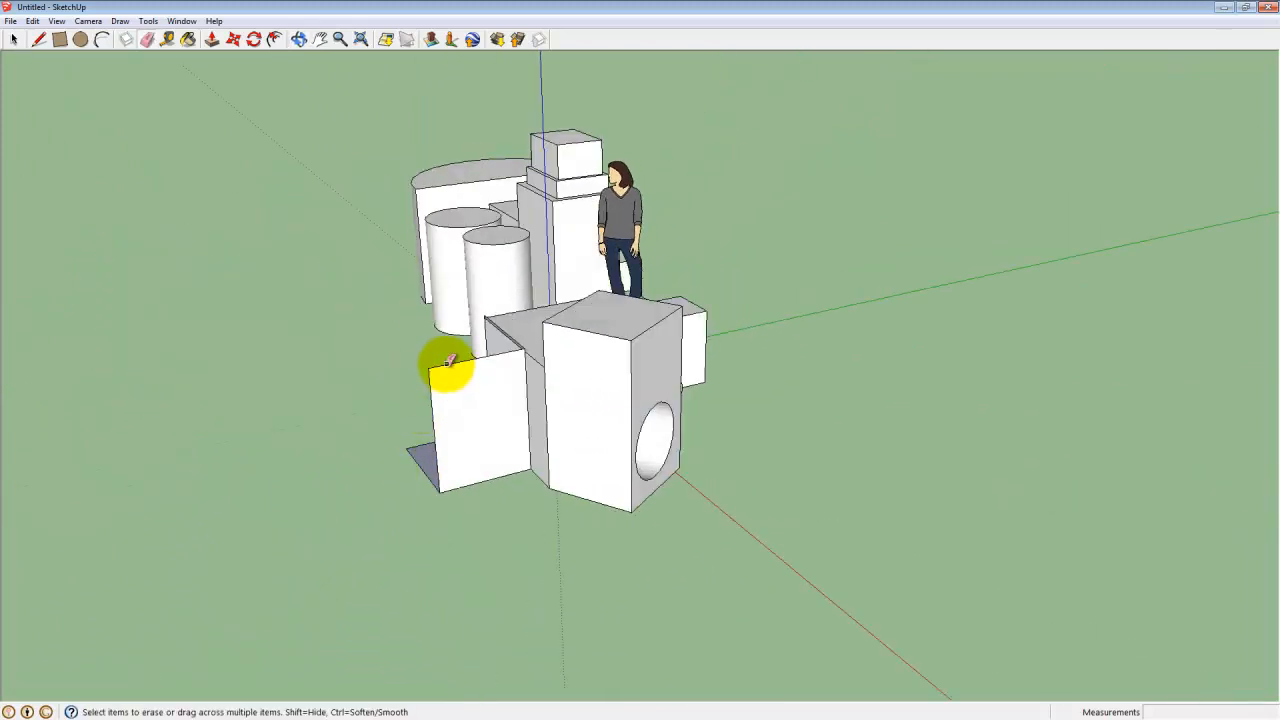
click(449, 362)
middle_drag(551, 354, 410, 415)
drag(409, 418, 425, 530)
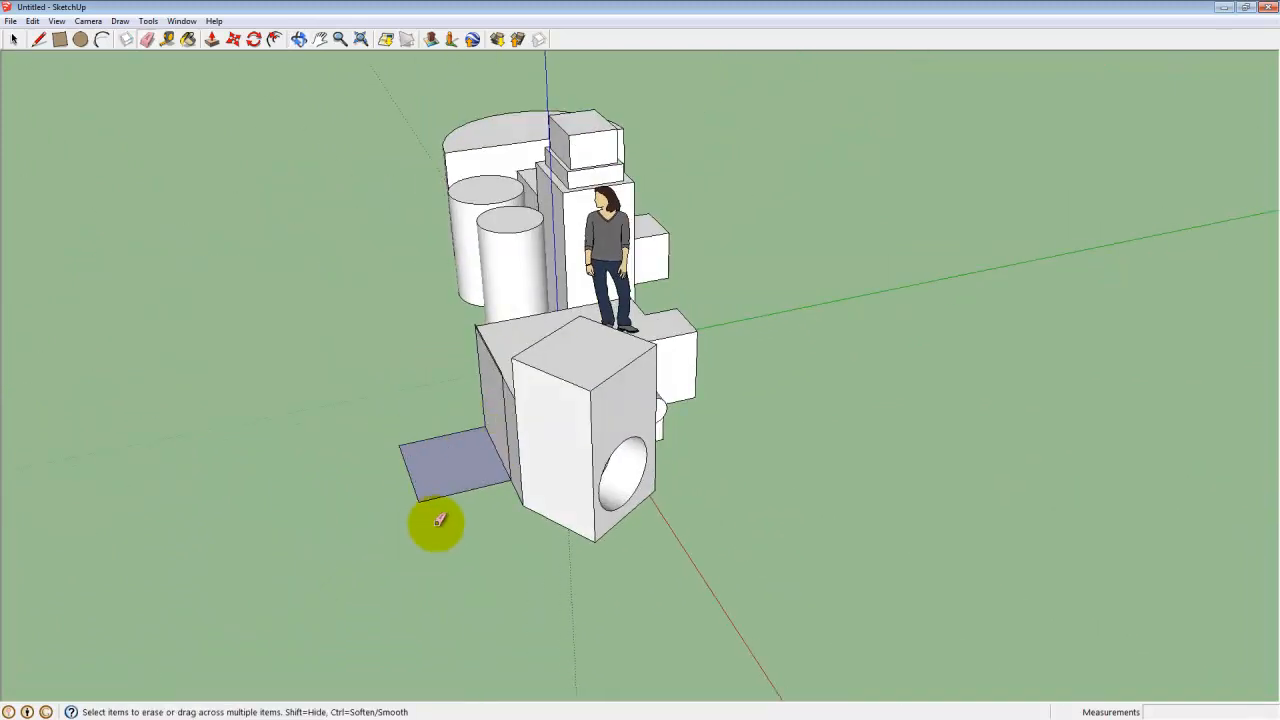
Step: Erase edges at the notched block's top corner to remove its top and one side face, and erase the protruding small cylinder
middle_drag(460, 540, 670, 292)
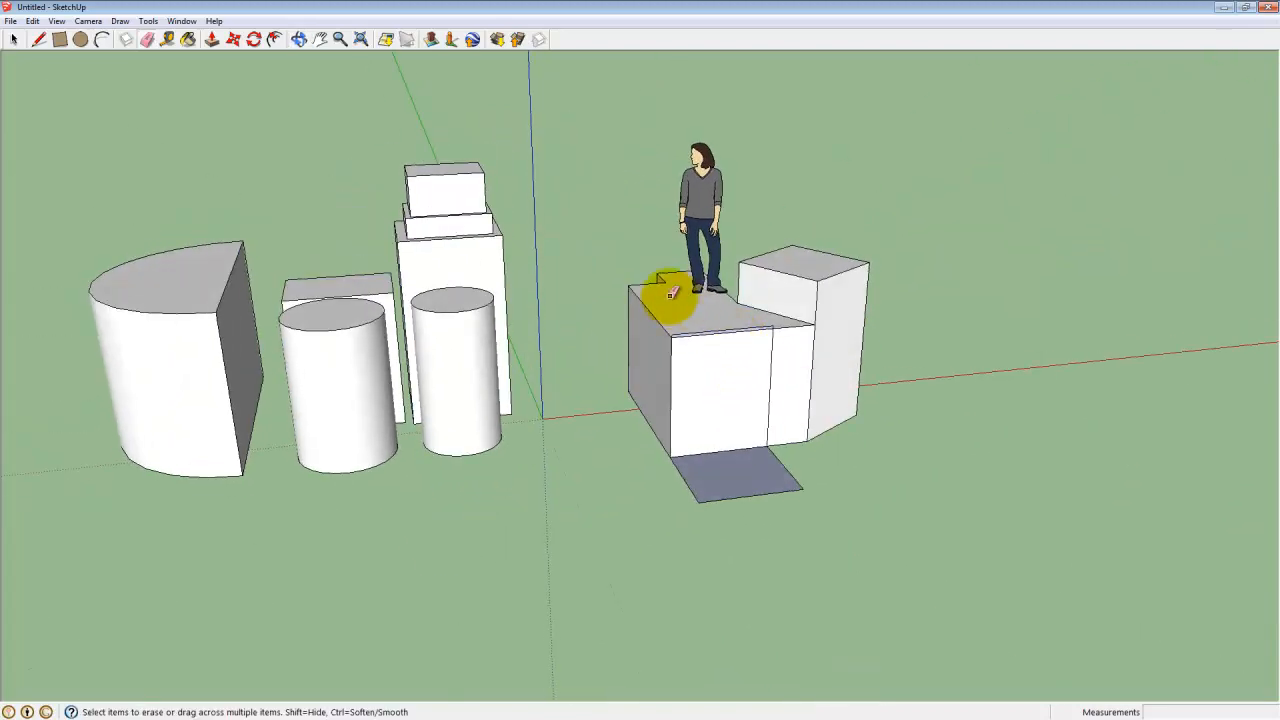
scroll(692, 330, up, 5)
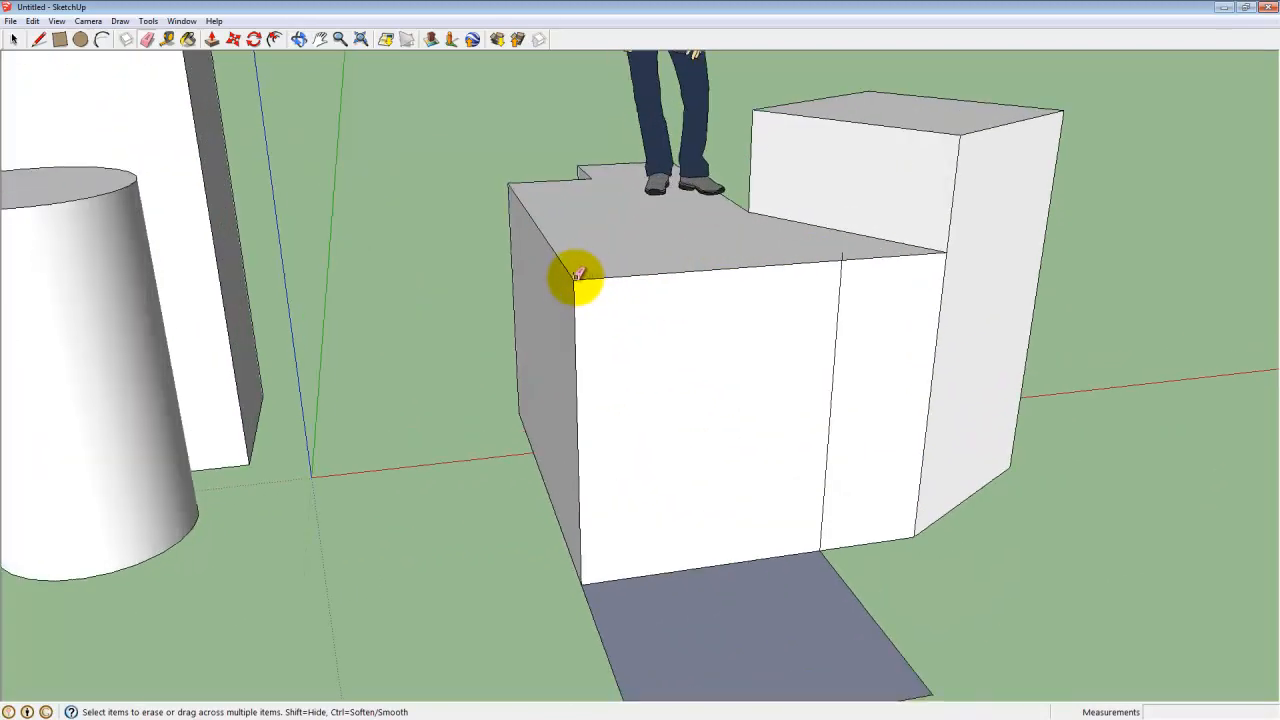
click(575, 272)
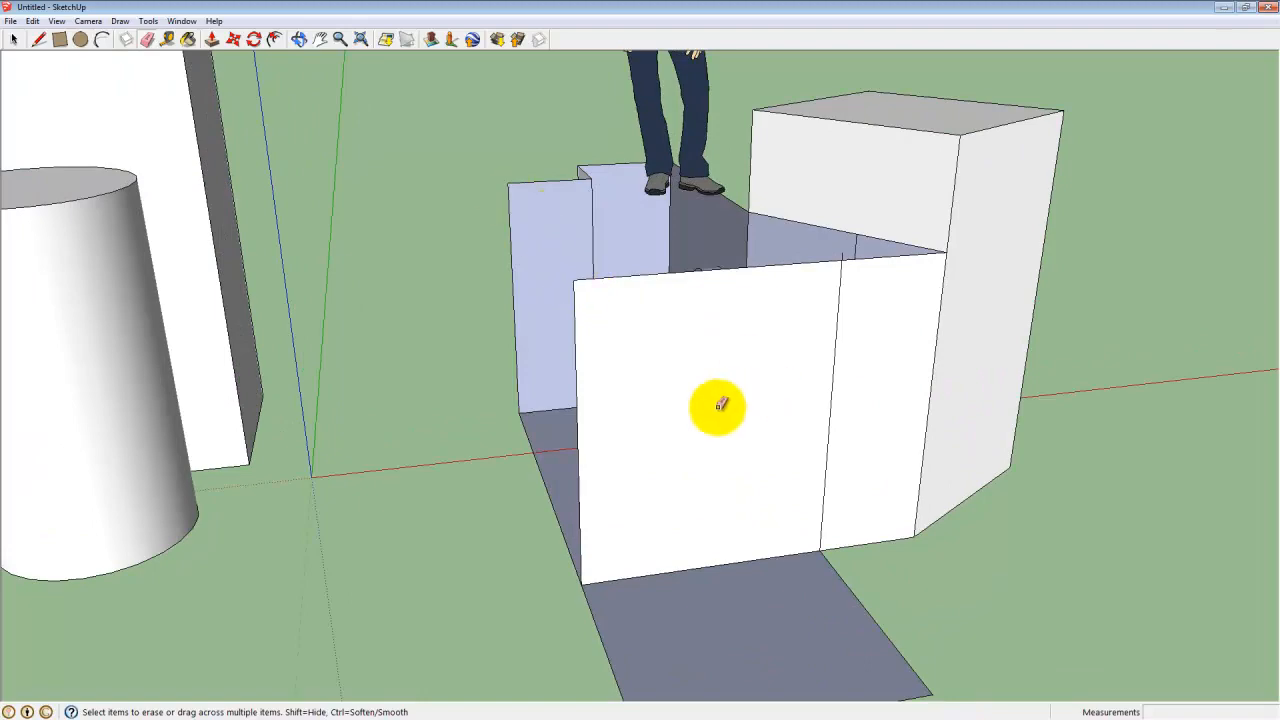
mouse_move(720, 403)
middle_down()
mouse_move(1074, 437)
mouse_move(757, 511)
mouse_move(928, 428)
mouse_move(709, 323)
mouse_move(734, 403)
mouse_move(420, 251)
mouse_move(546, 390)
middle_up()
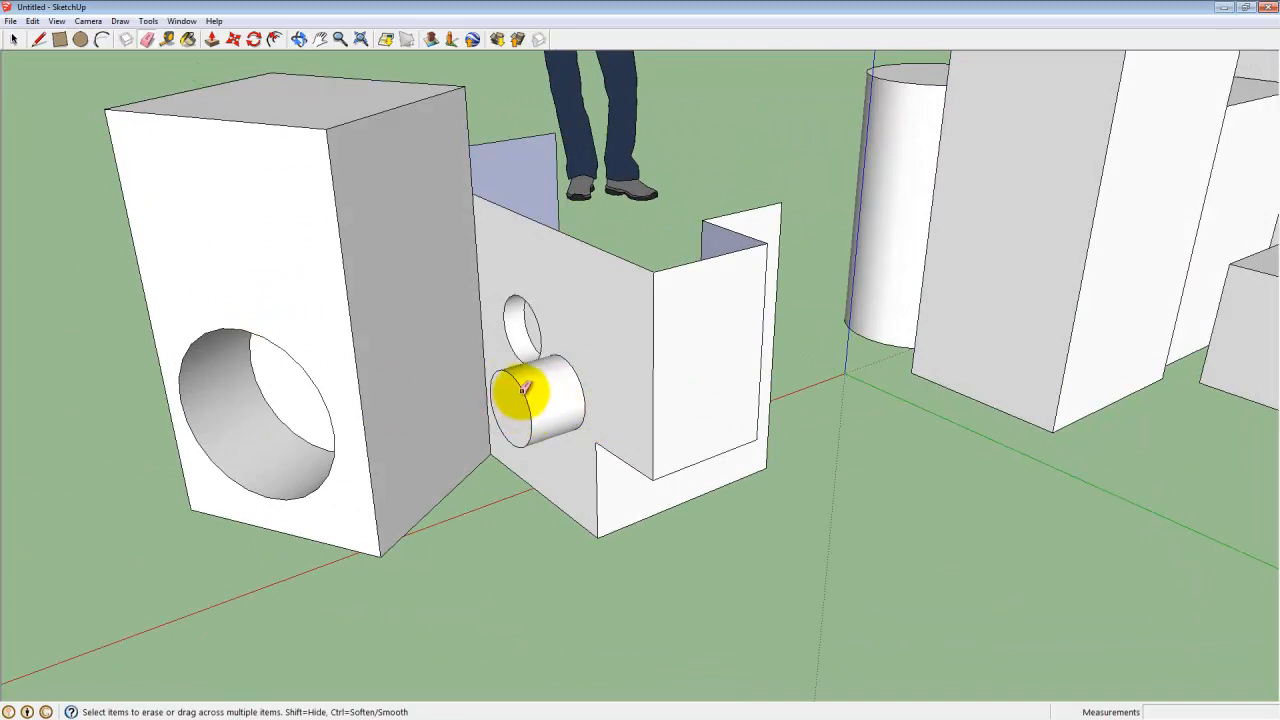
click(521, 392)
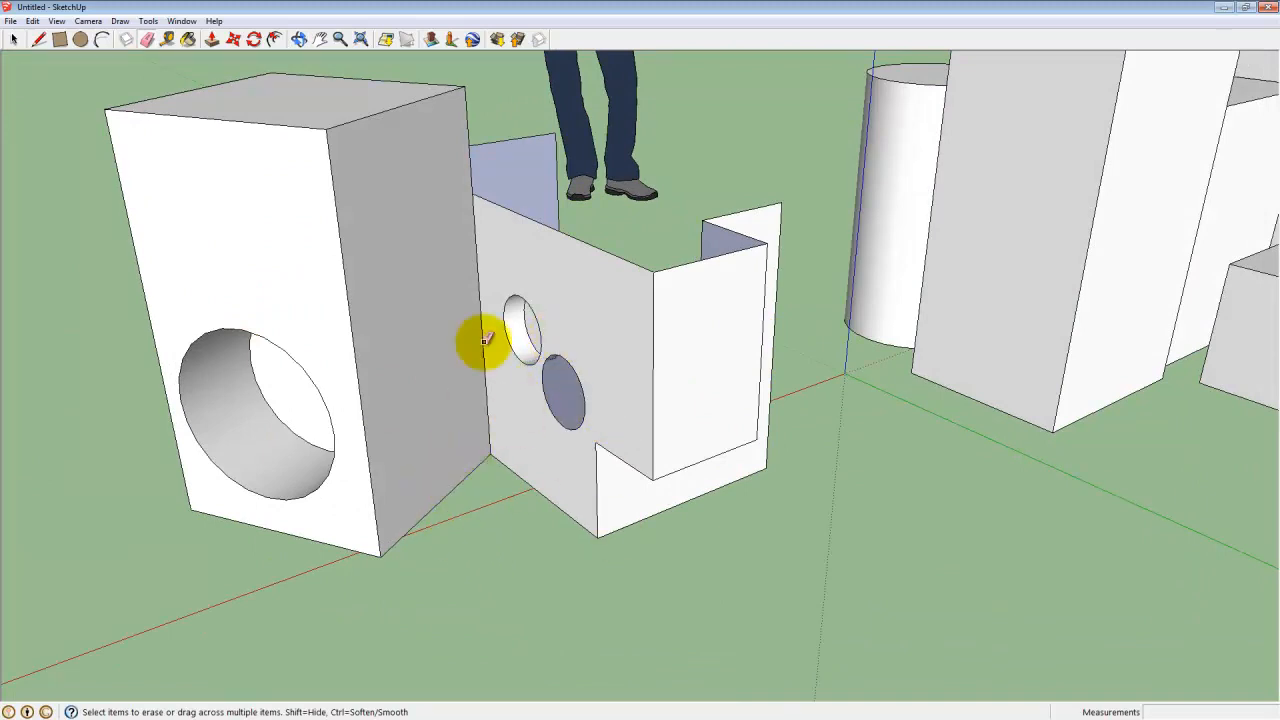
Step: Examine the whole model from several sides and heights, including the erased block, the stepped tower and the remaining solids
mouse_move(486, 337)
middle_down()
mouse_move(977, 523)
mouse_move(749, 337)
mouse_move(300, 368)
mouse_move(857, 471)
mouse_move(517, 400)
mouse_move(1143, 223)
middle_up()
middle_drag(1095, 265, 648, 460)
scroll(634, 456, down, 3)
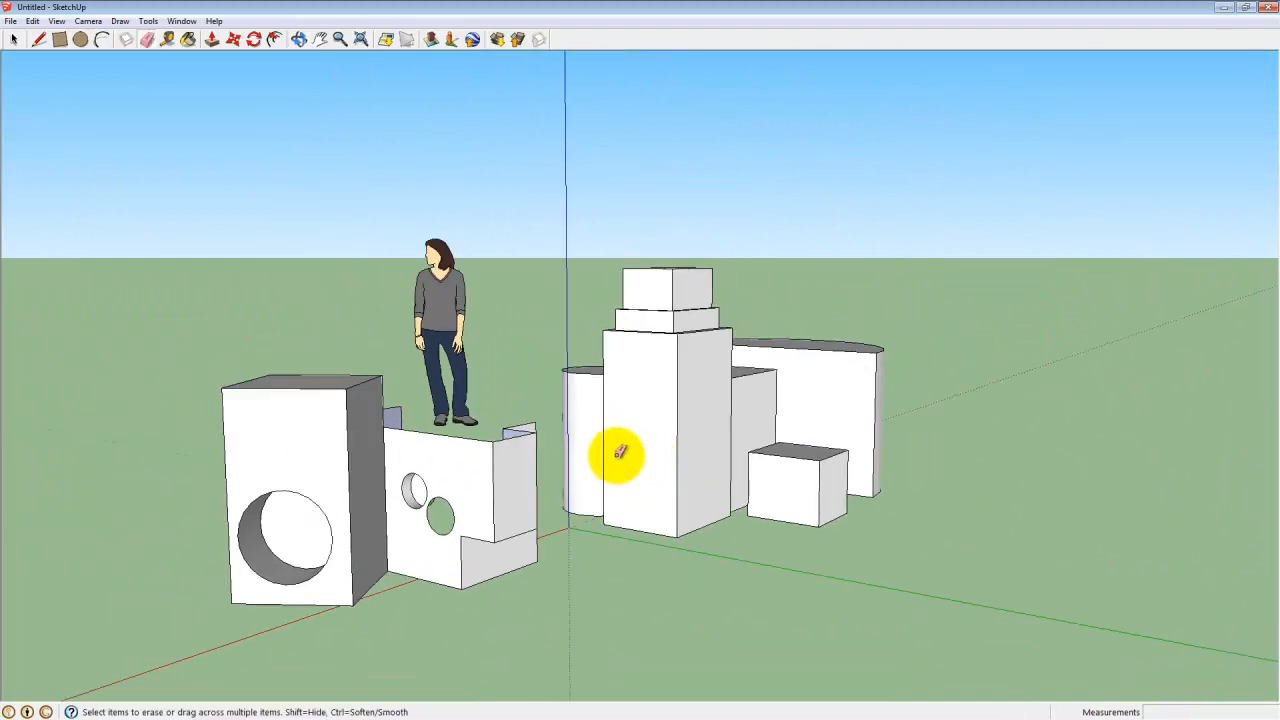
mouse_move(767, 412)
middle_down()
mouse_move(114, 449)
mouse_move(223, 283)
middle_up()
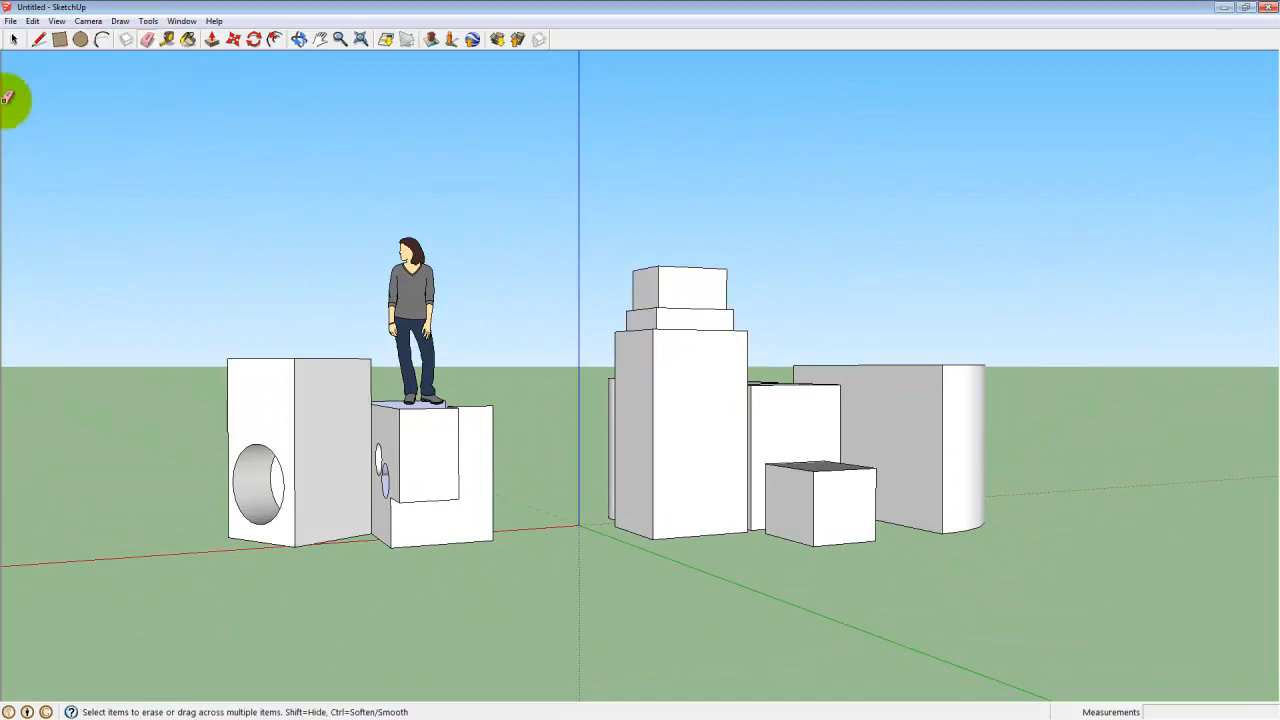
middle_drag(470, 80, 257, 566)
mouse_move(767, 302)
middle_down()
mouse_move(457, 309)
mouse_move(694, 340)
mouse_move(634, 517)
mouse_move(462, 443)
mouse_move(666, 406)
middle_up()
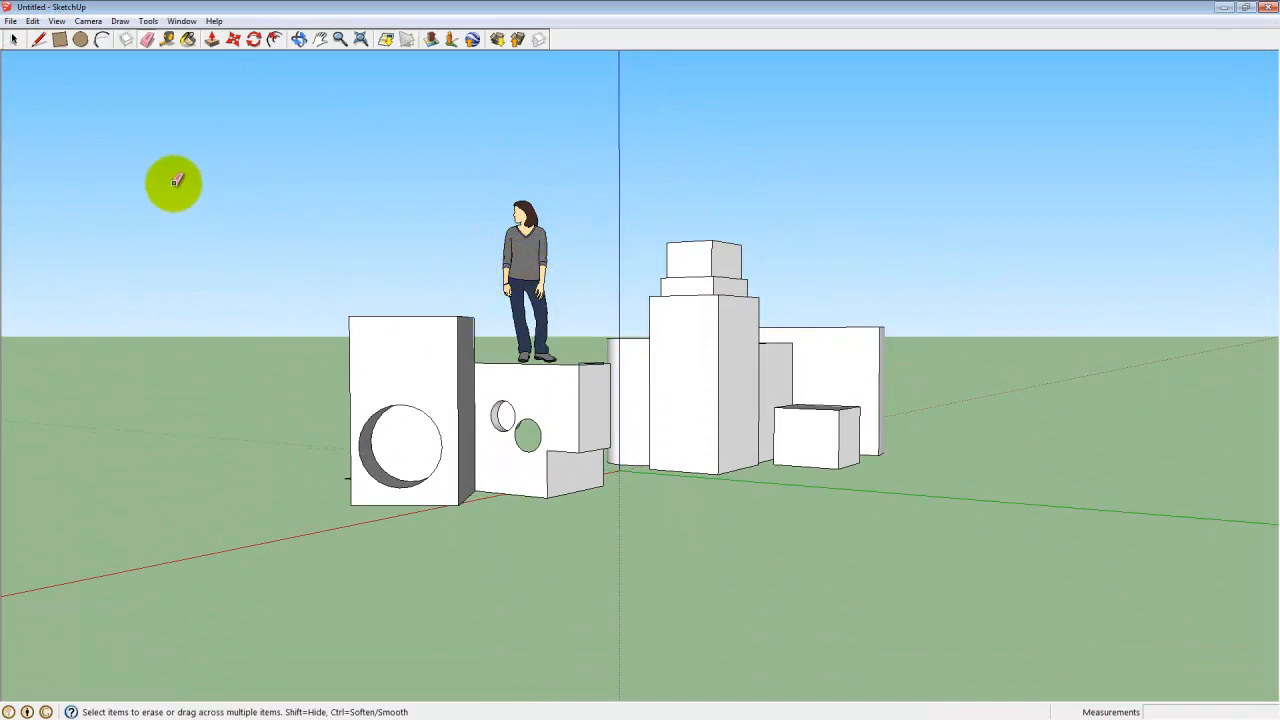
middle_drag(766, 360, 671, 271)
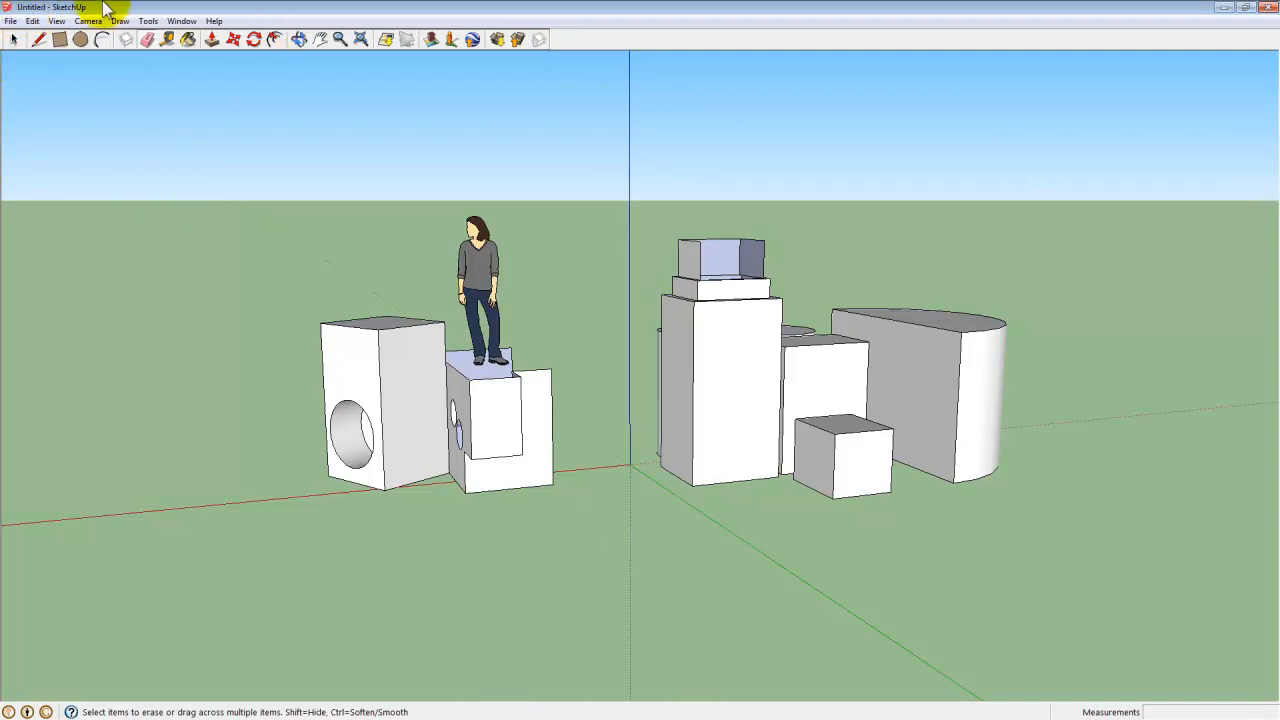
Step: Open the Save As dialog for the untitled model
click(11, 21)
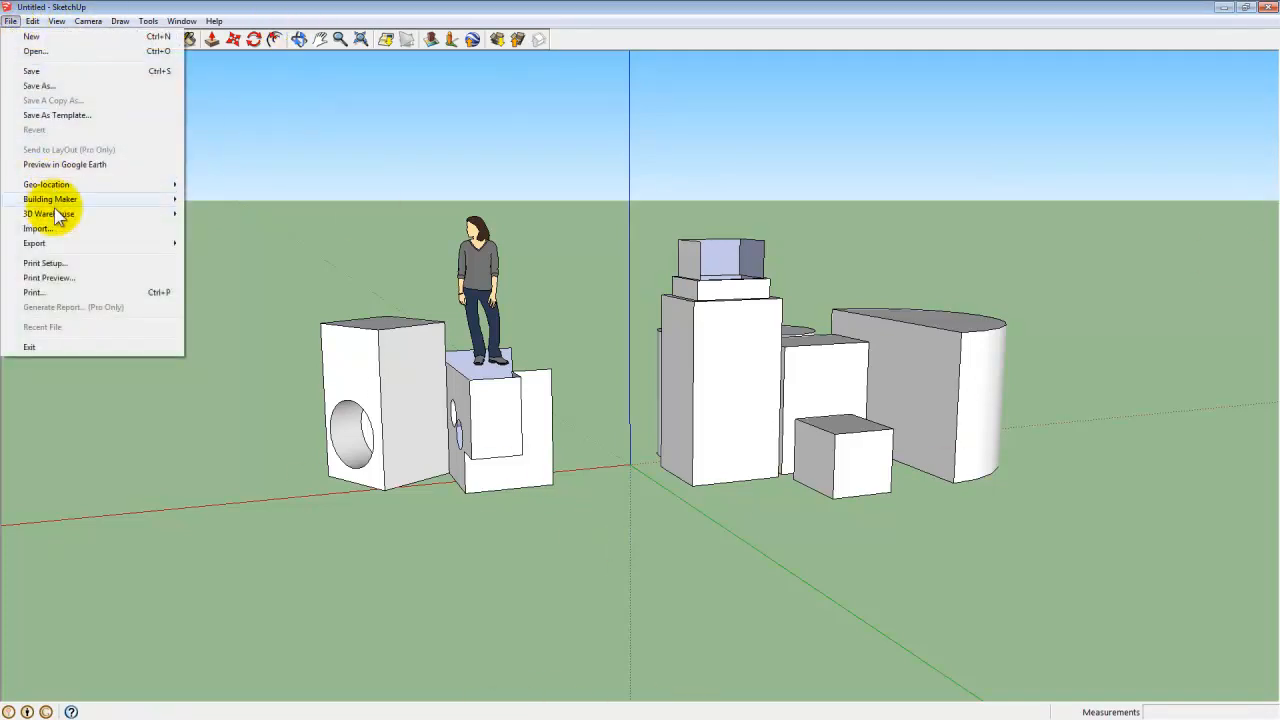
click(37, 87)
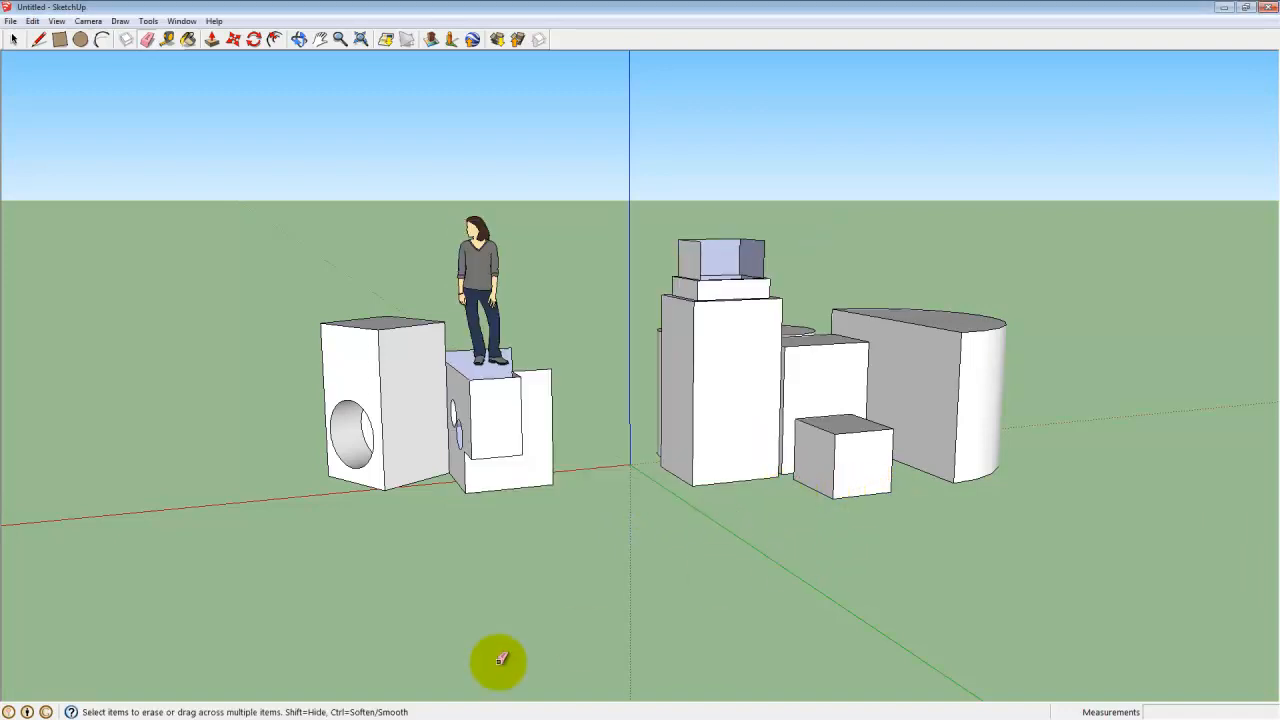
middle_drag(386, 251, 782, 500)
mouse_move(860, 308)
middle_down()
mouse_move(935, 323)
mouse_move(846, 336)
middle_up()
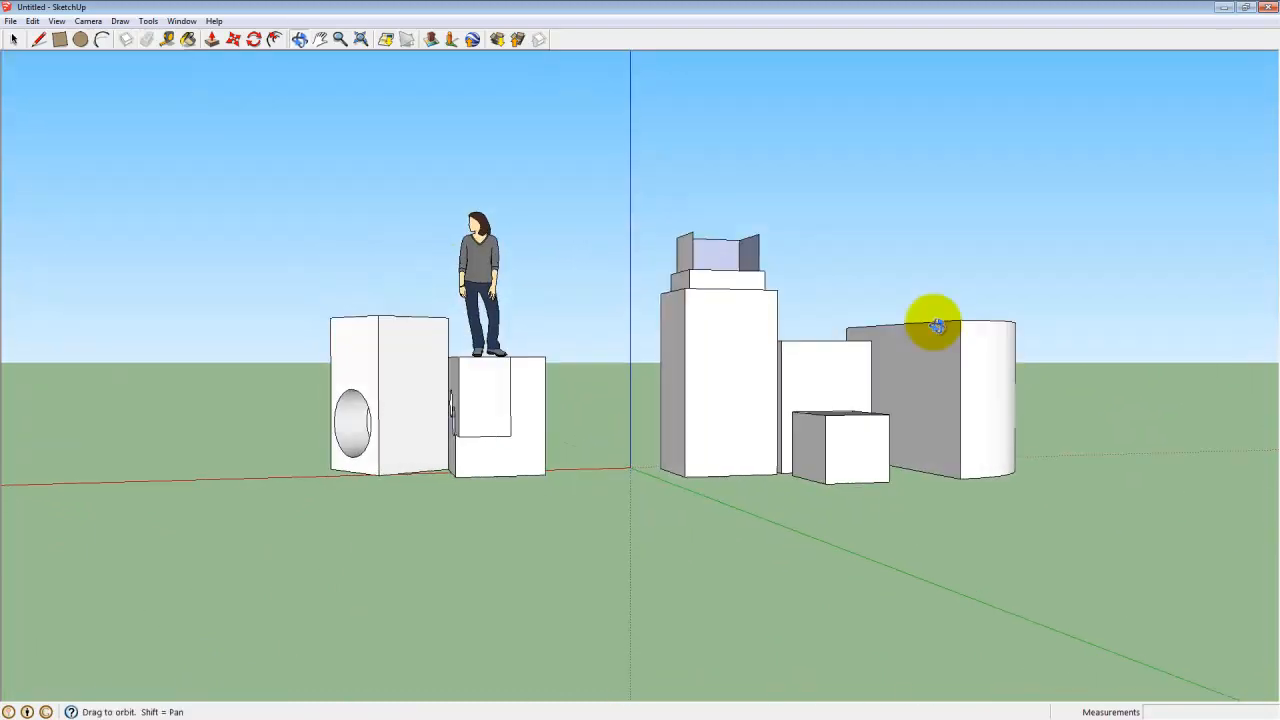
mouse_move(675, 333)
middle_down()
mouse_move(405, 390)
mouse_move(240, 350)
middle_up()
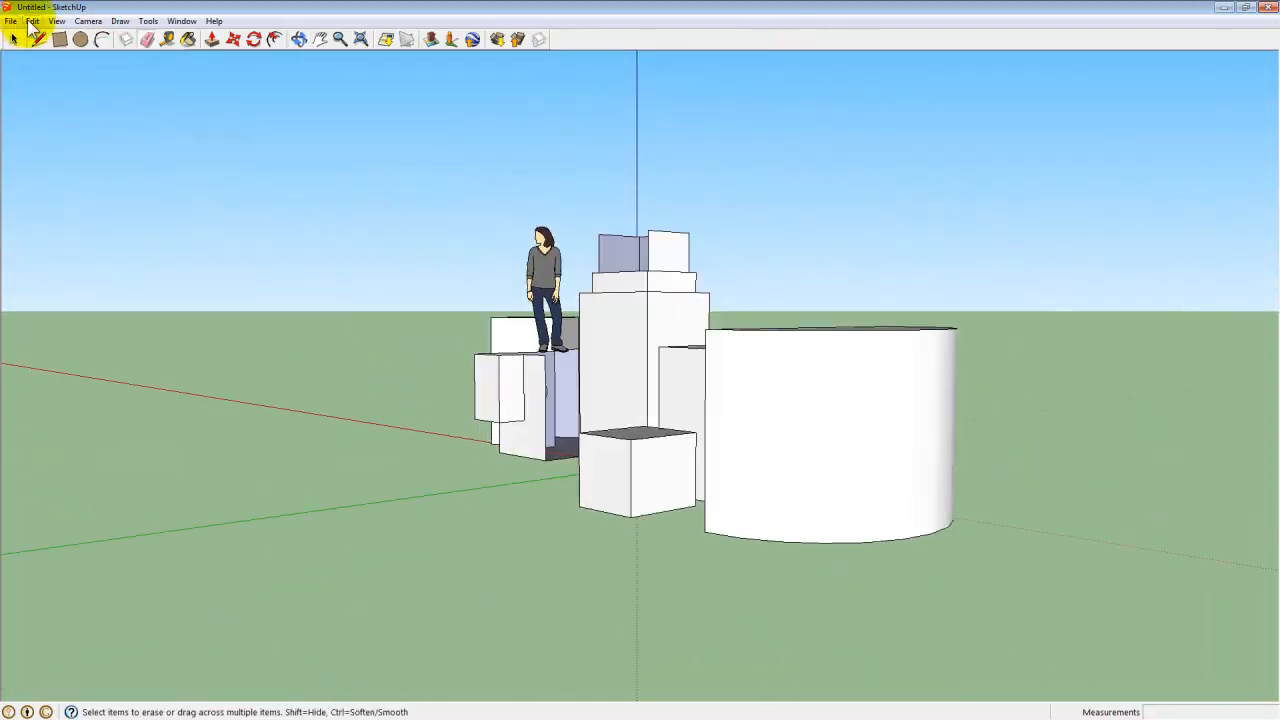
click(14, 23)
click(668, 374)
mouse_move(335, 483)
middle_down()
mouse_move(437, 497)
mouse_move(914, 334)
mouse_move(720, 423)
middle_up()
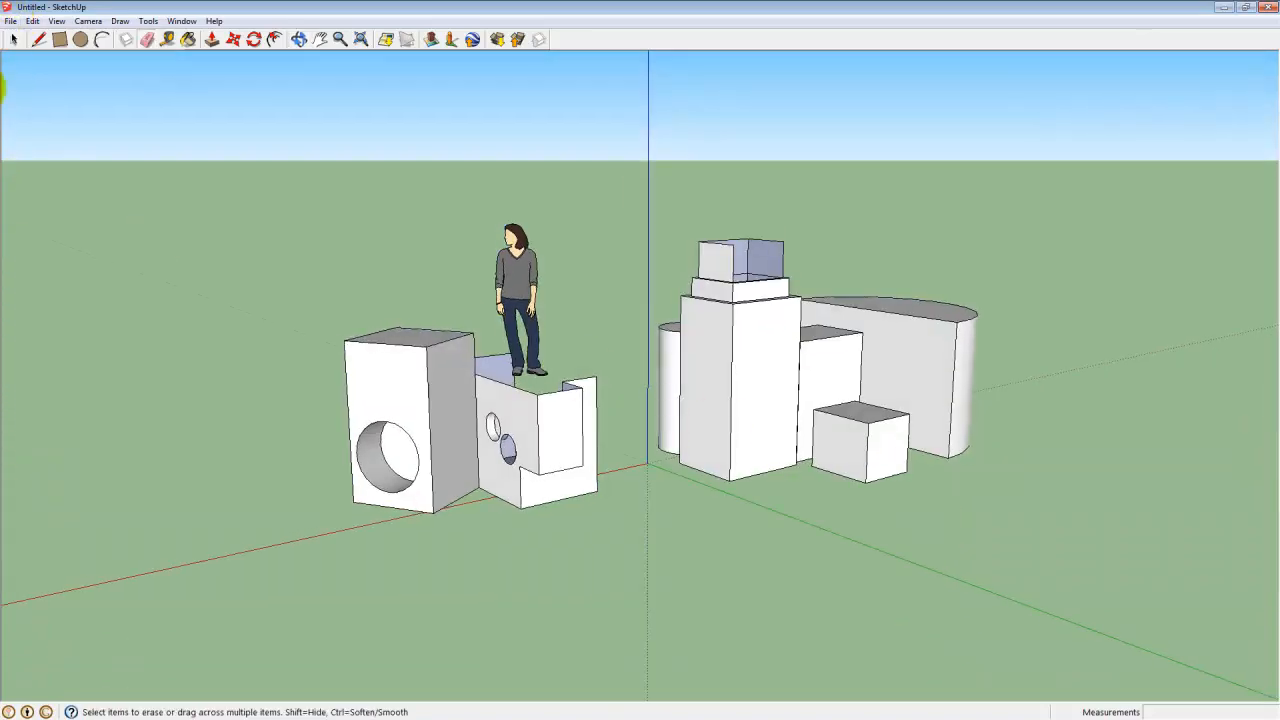